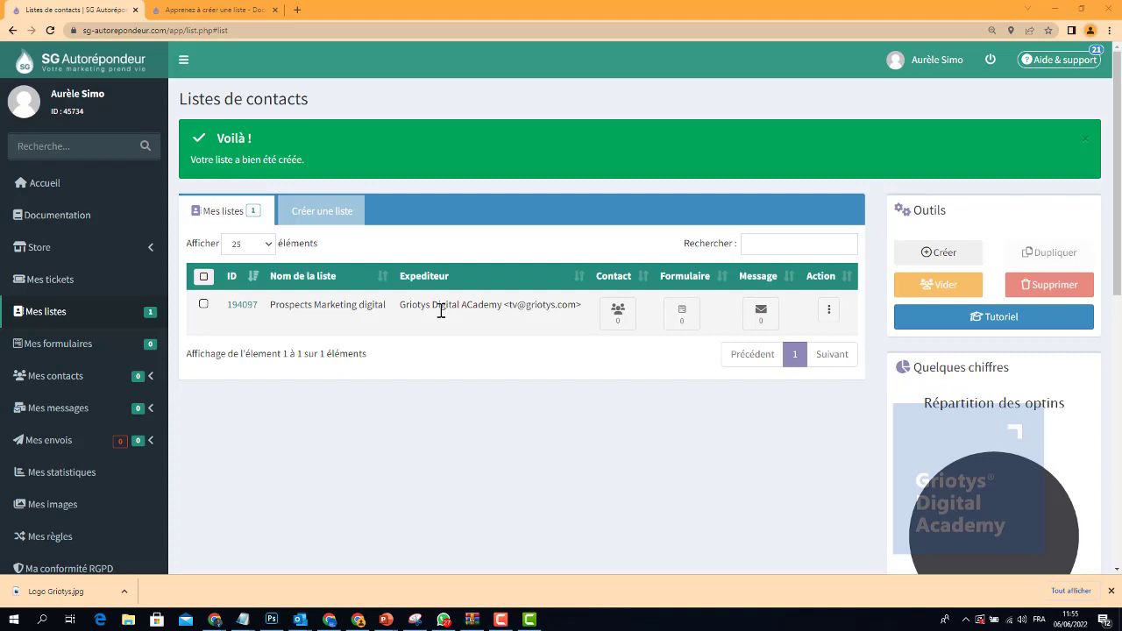
Open the registration forms section and sign back in with the account's e-mail and password.
mouse_move(615, 317)
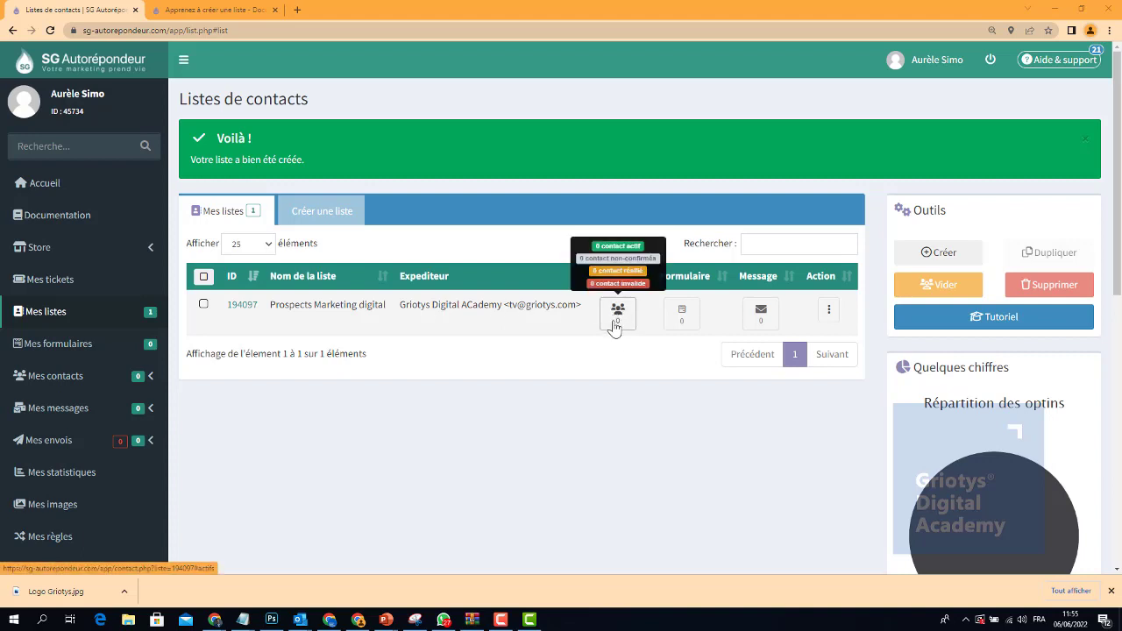
mouse_move(763, 324)
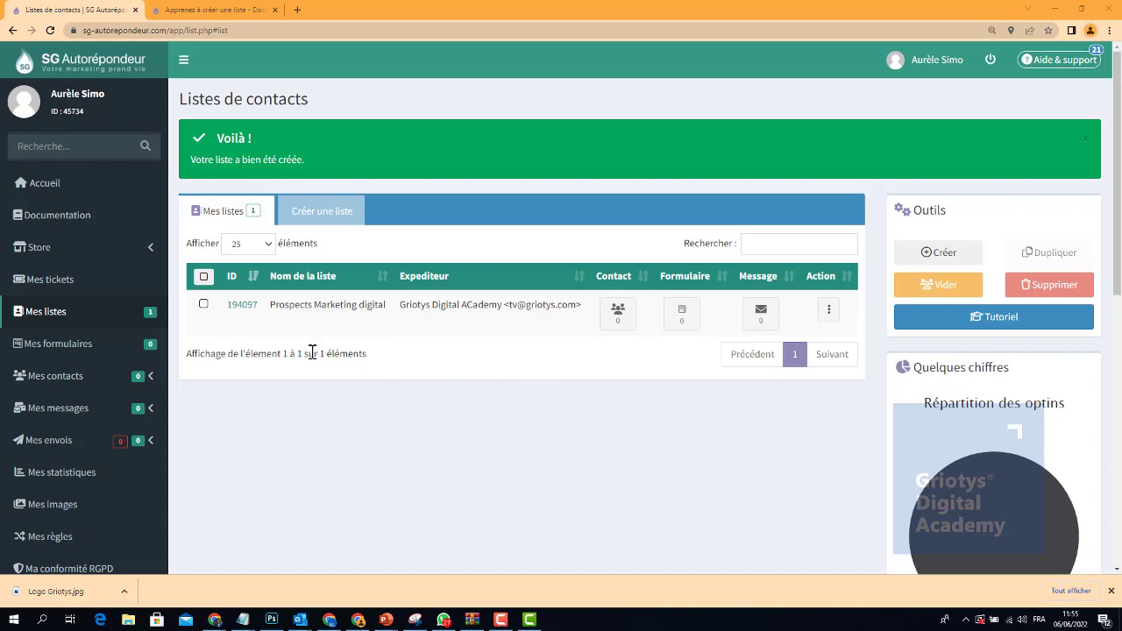
left_click(80, 348)
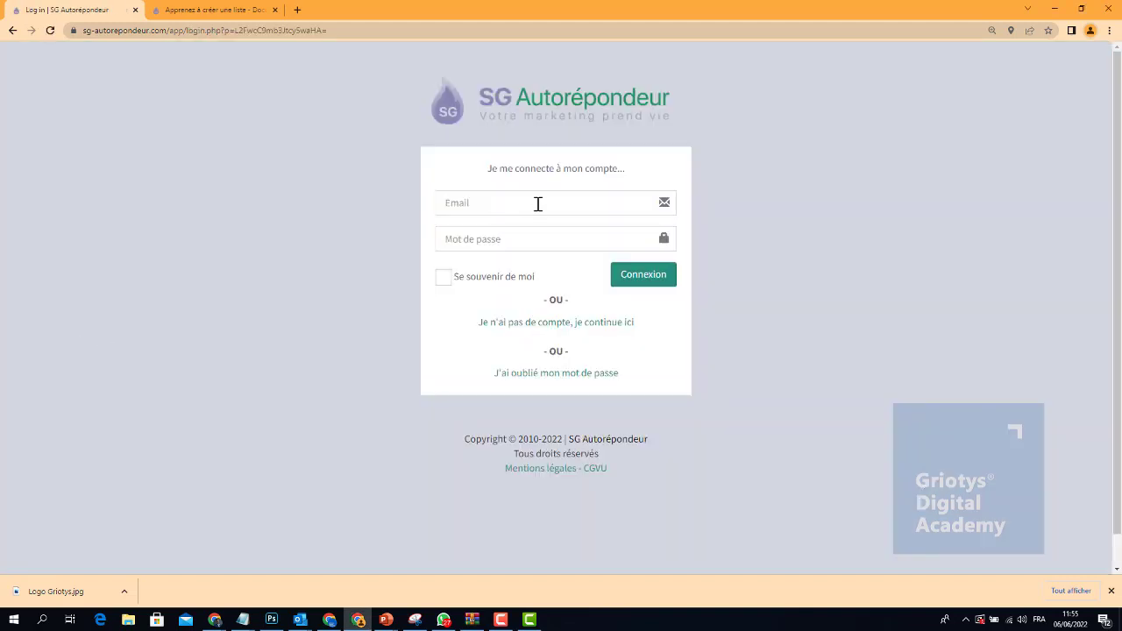
left_click(519, 200)
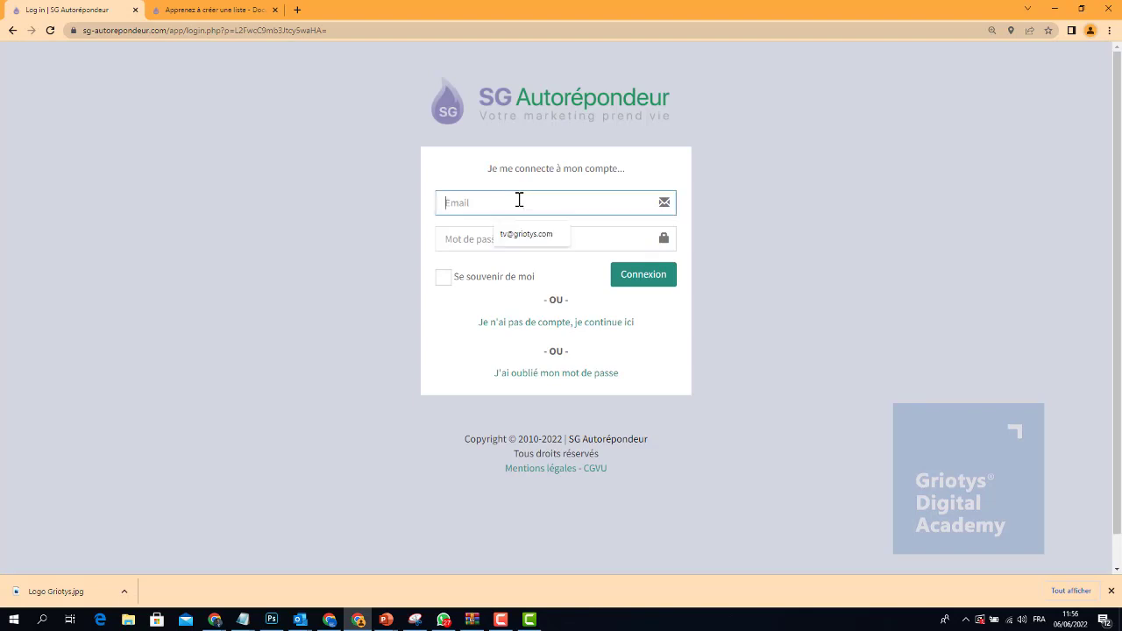
left_click(531, 235)
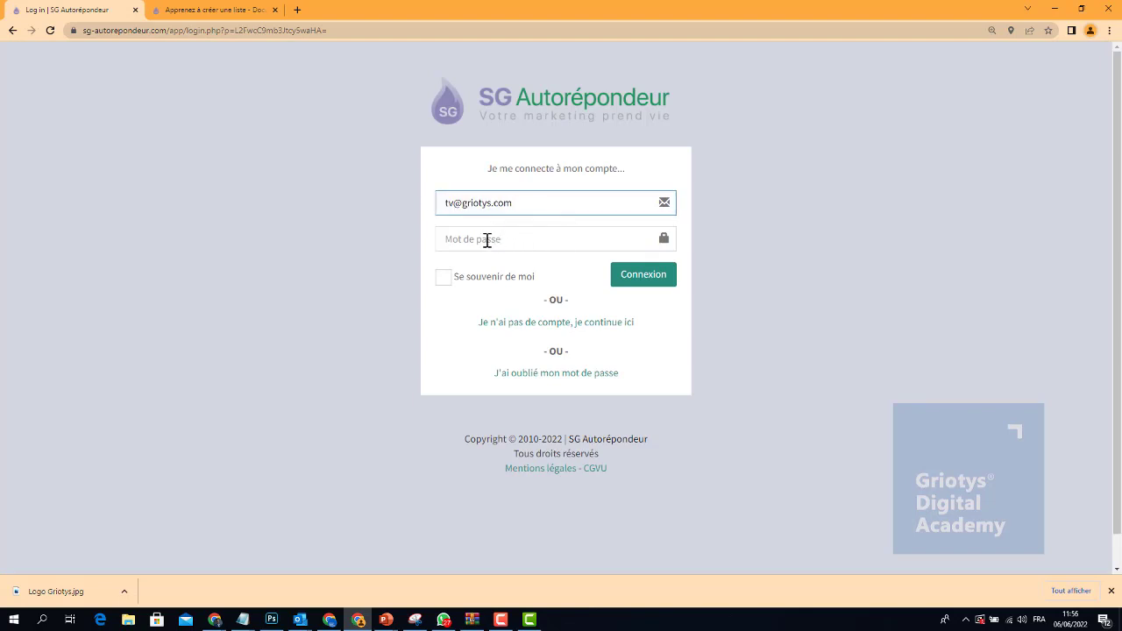
left_click(487, 241)
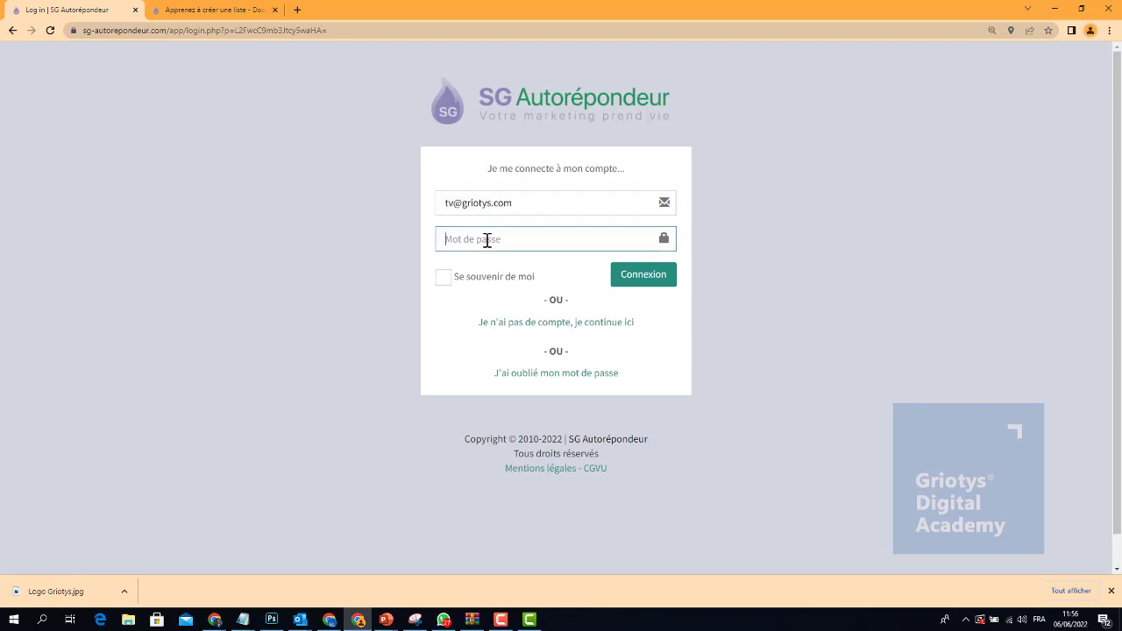
type("************")
key("Return")
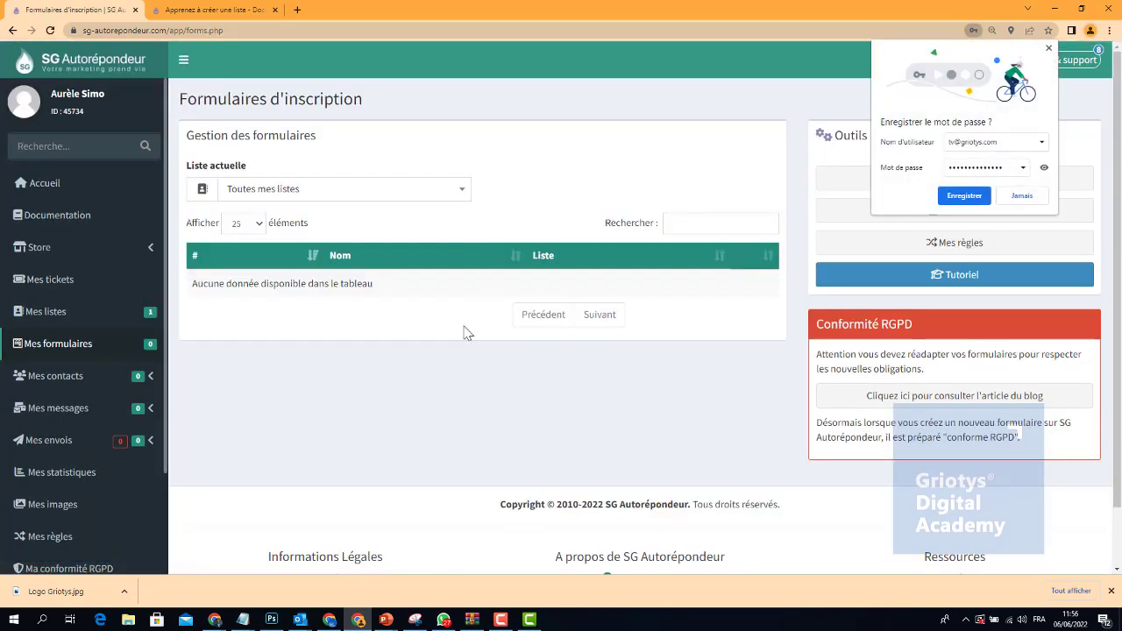
Look over the contact lists and filter the registration forms by the Prospects Marketing digital list.
left_click(75, 313)
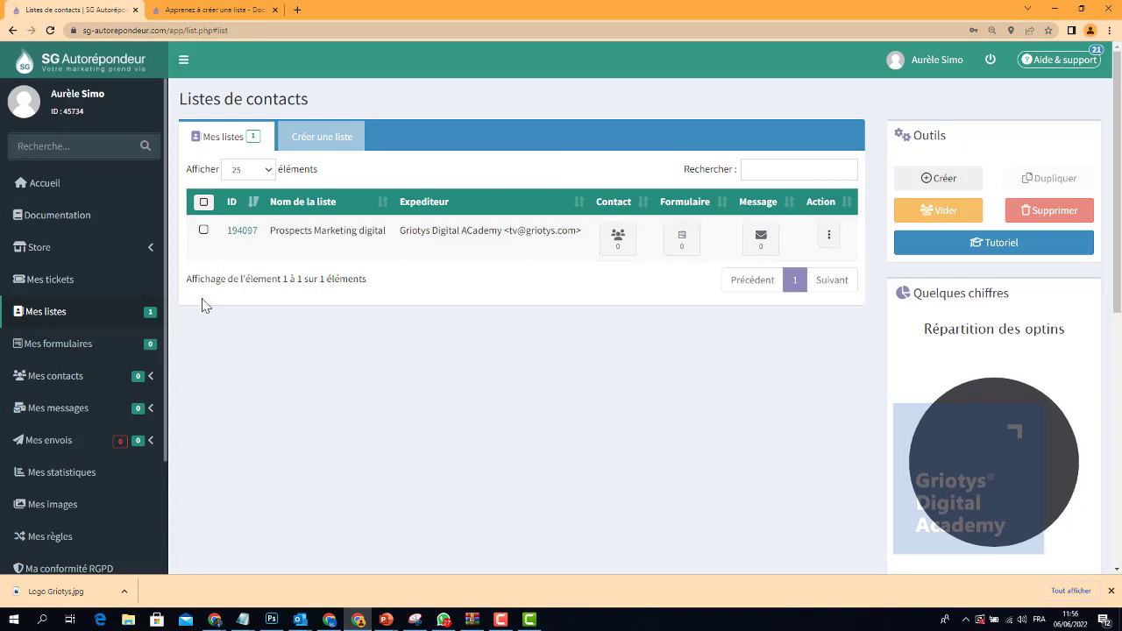
left_click(70, 350)
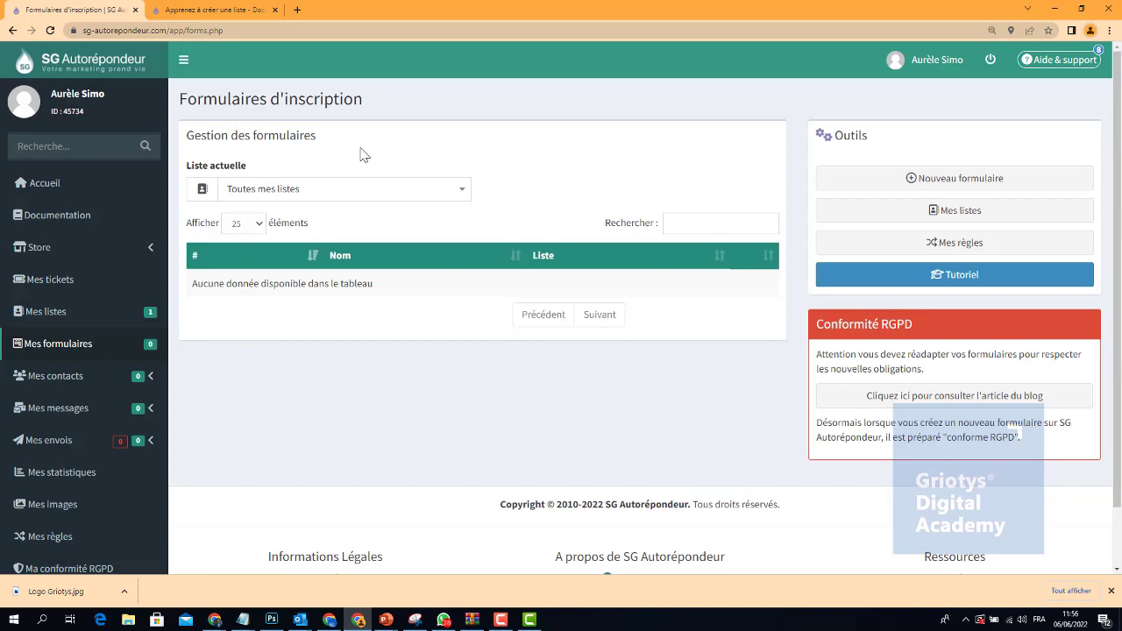
left_click(415, 196)
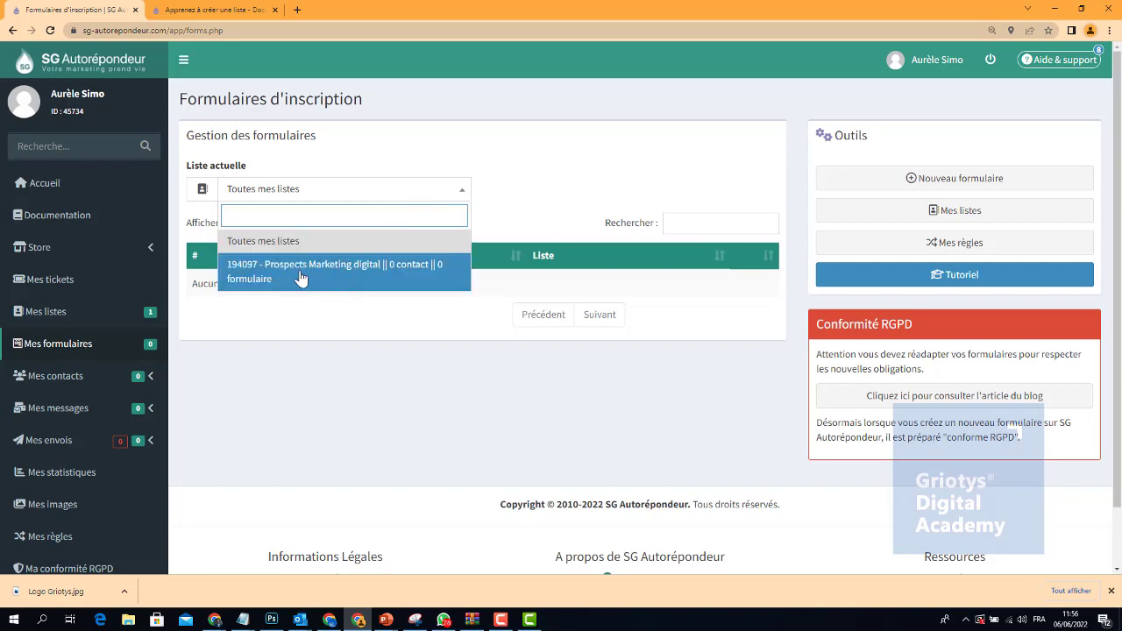
left_click(366, 279)
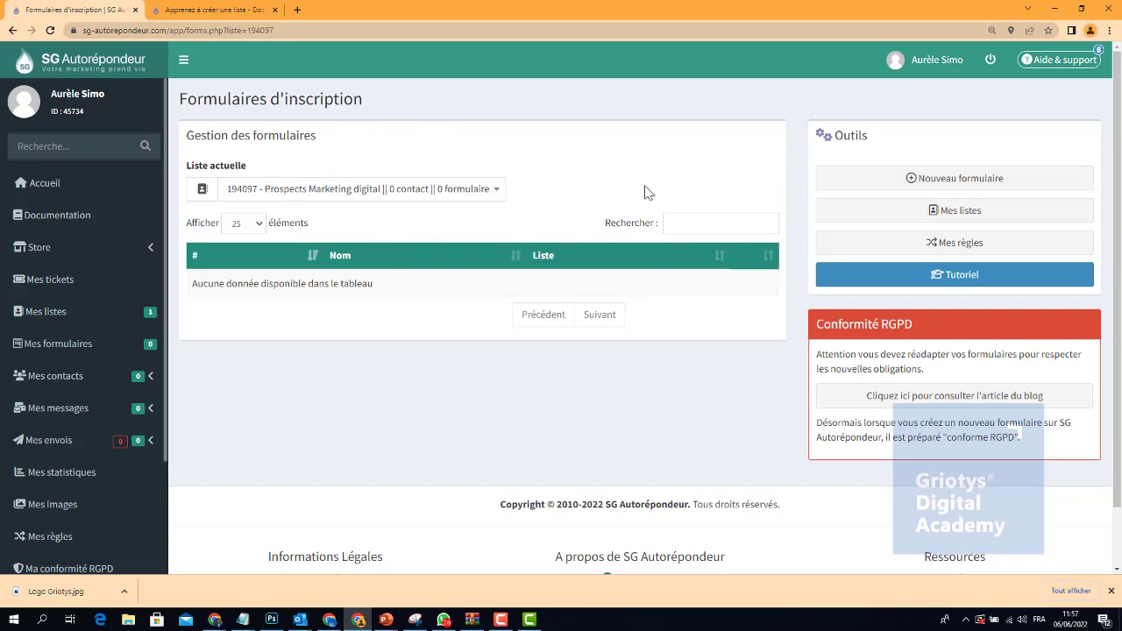
Create a new form named "Formulaire prospect en Marketing digital" for the Prospects Marketing digital list.
left_click(936, 181)
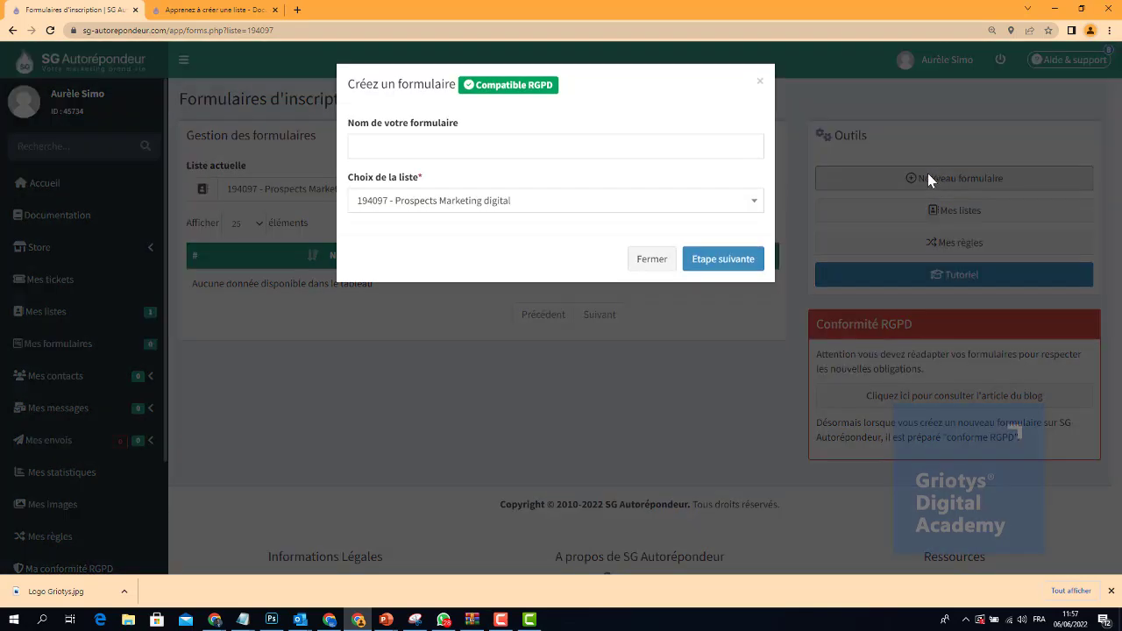
left_click(434, 143)
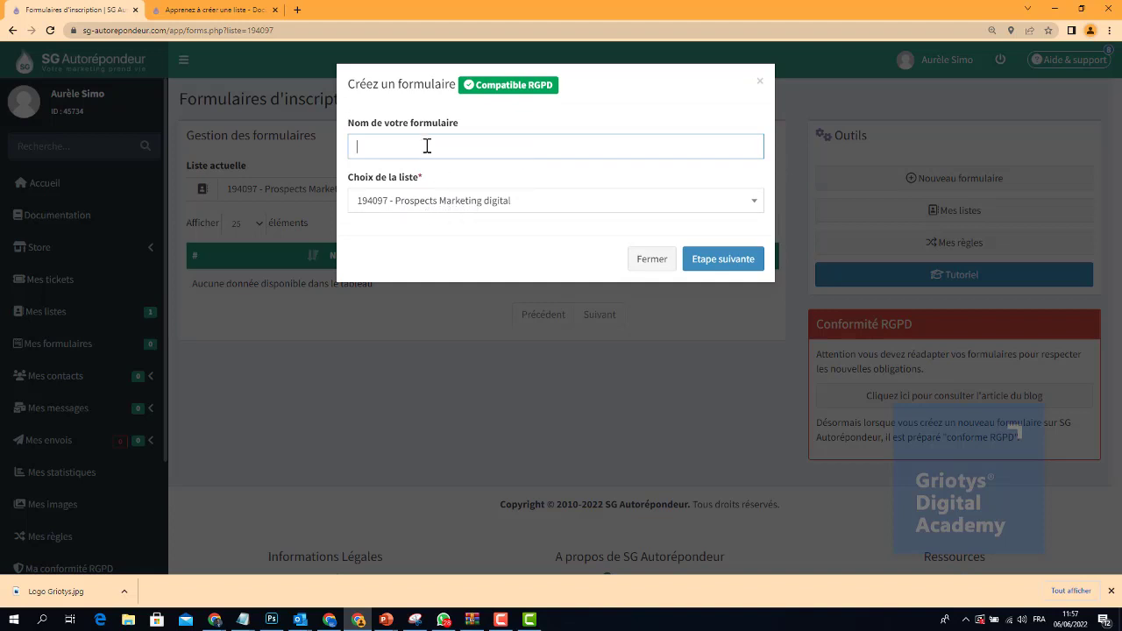
type("Formulaire prospect en Marketing digital")
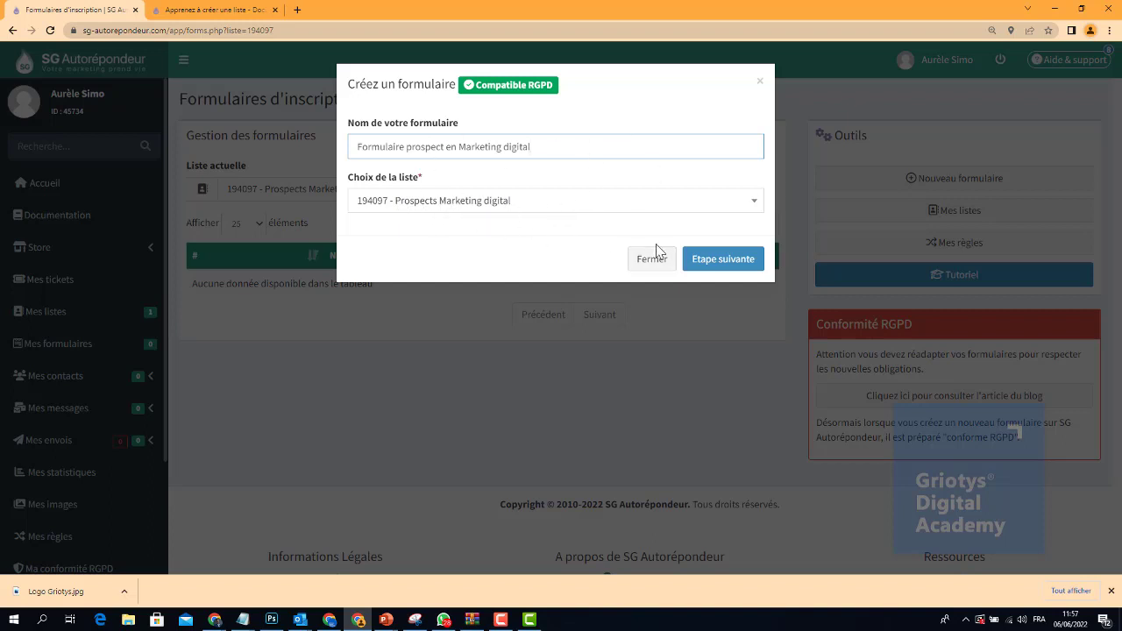
left_click(730, 266)
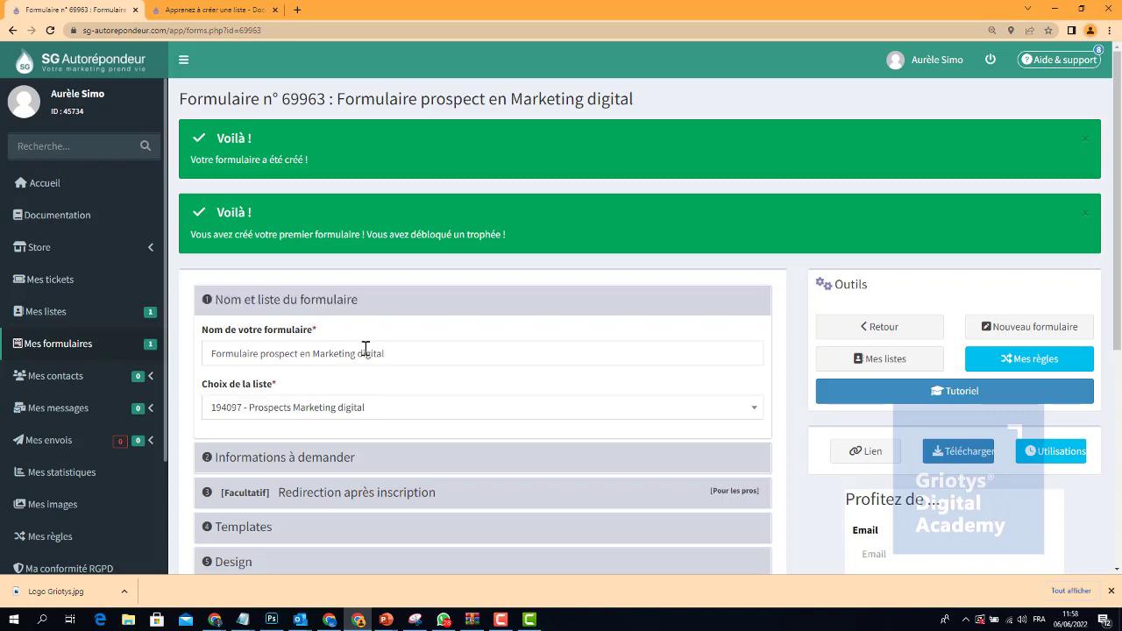
Review the form's name, keep Prospects Marketing digital as its list, and collapse the name and list section.
left_click_drag(403, 353, 210, 355)
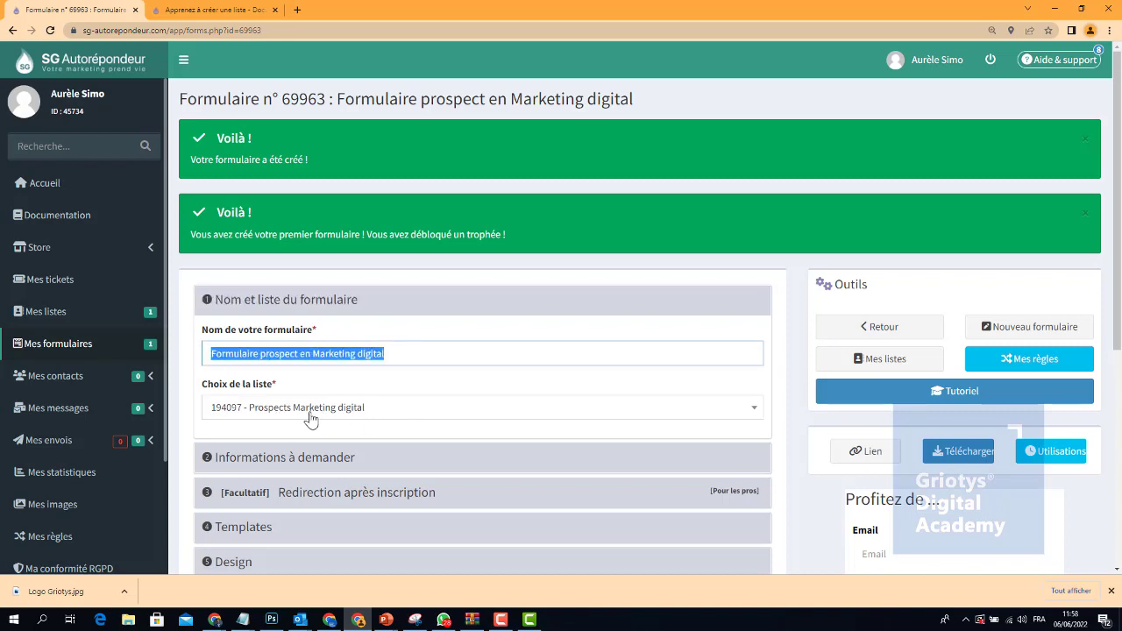
left_click(391, 409)
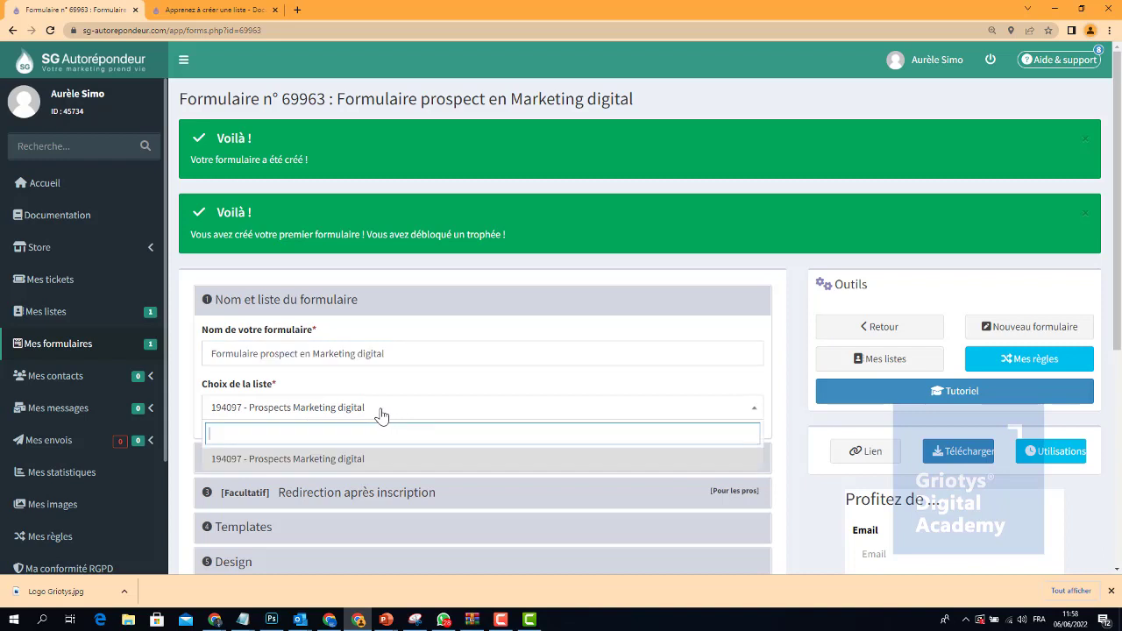
left_click(330, 464)
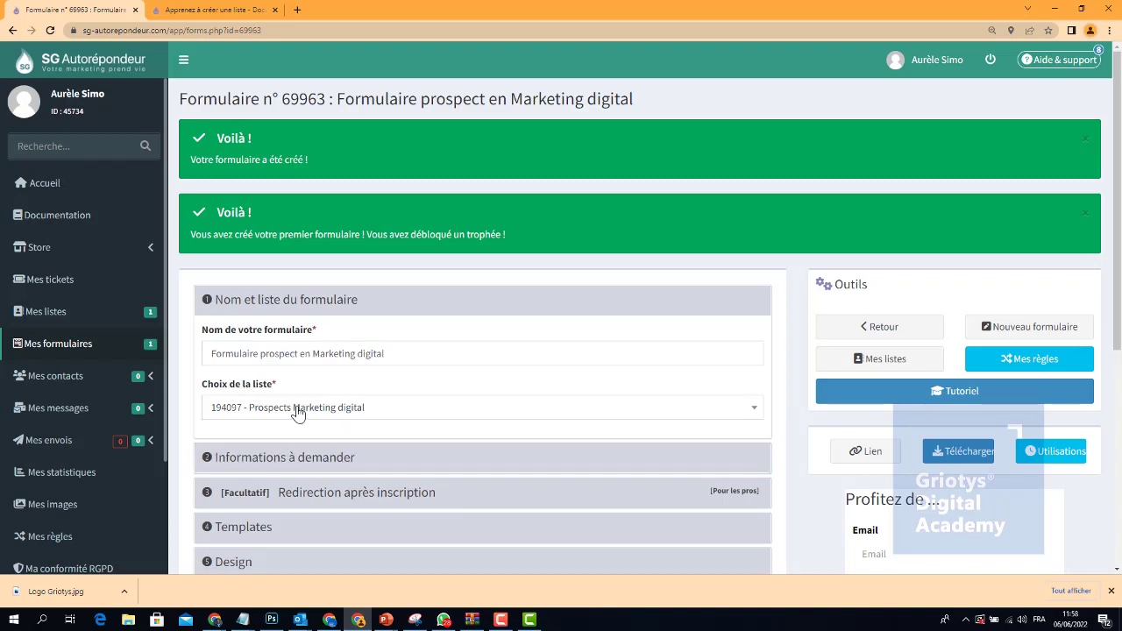
scroll(341, 413, "down", 1)
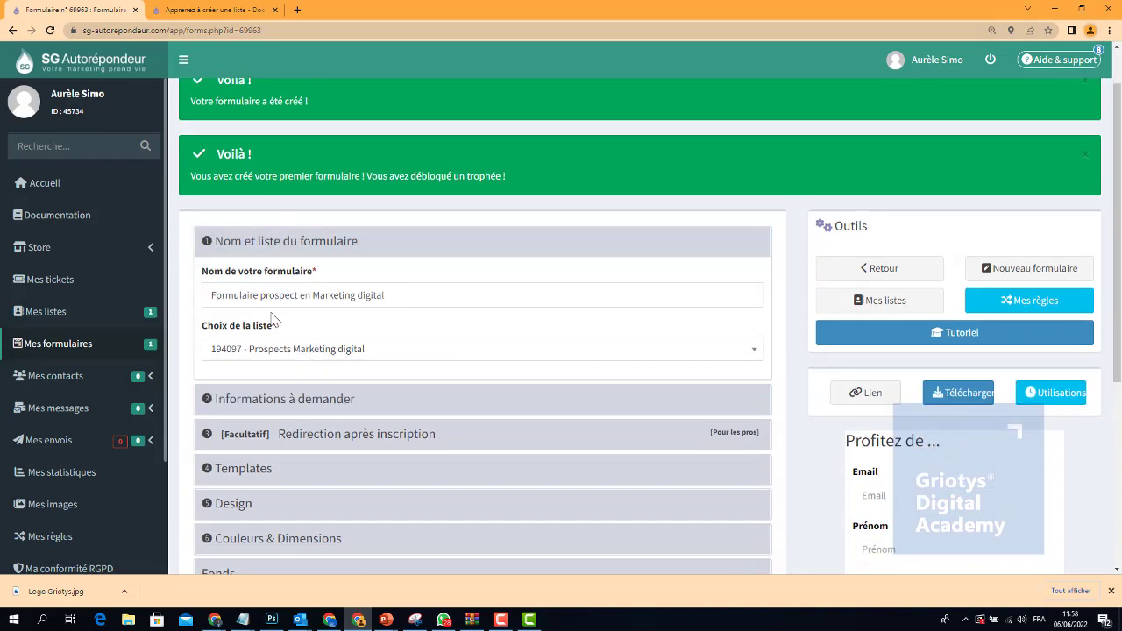
left_click(400, 248)
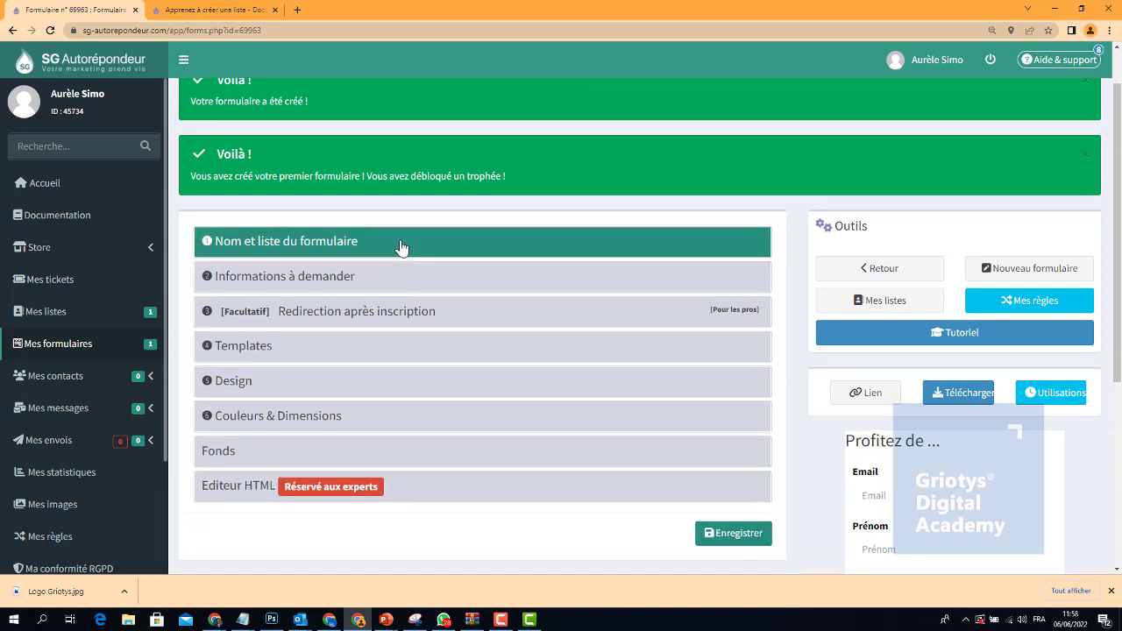
Expand the section of information to request and examine its Email, Prénom, consent text and button blocks.
left_click(340, 279)
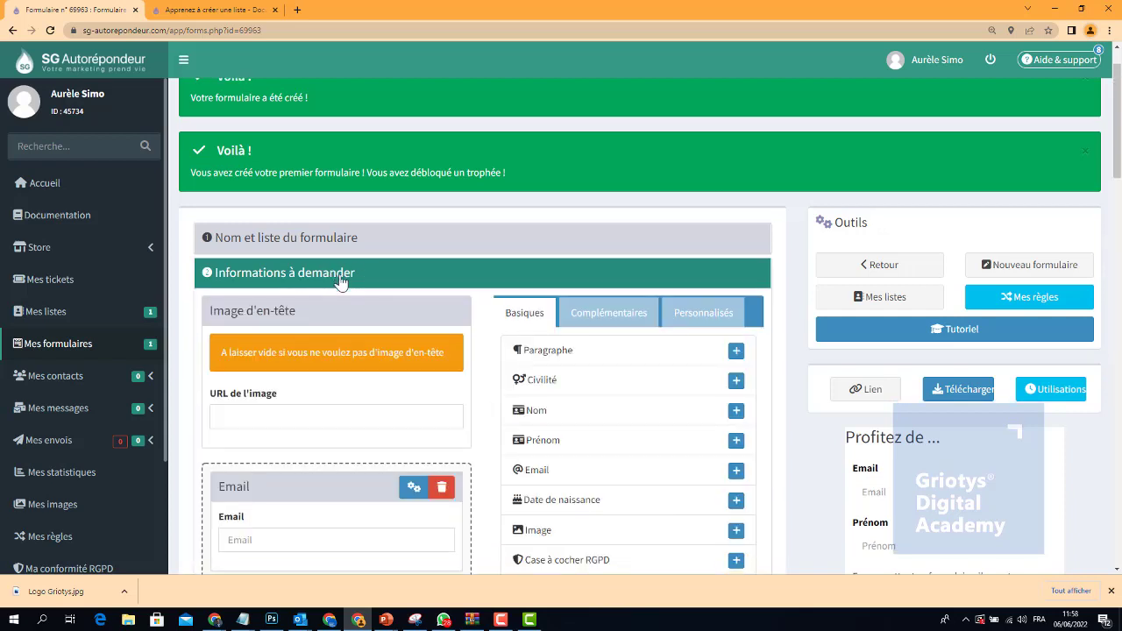
scroll(290, 291, "down", 3)
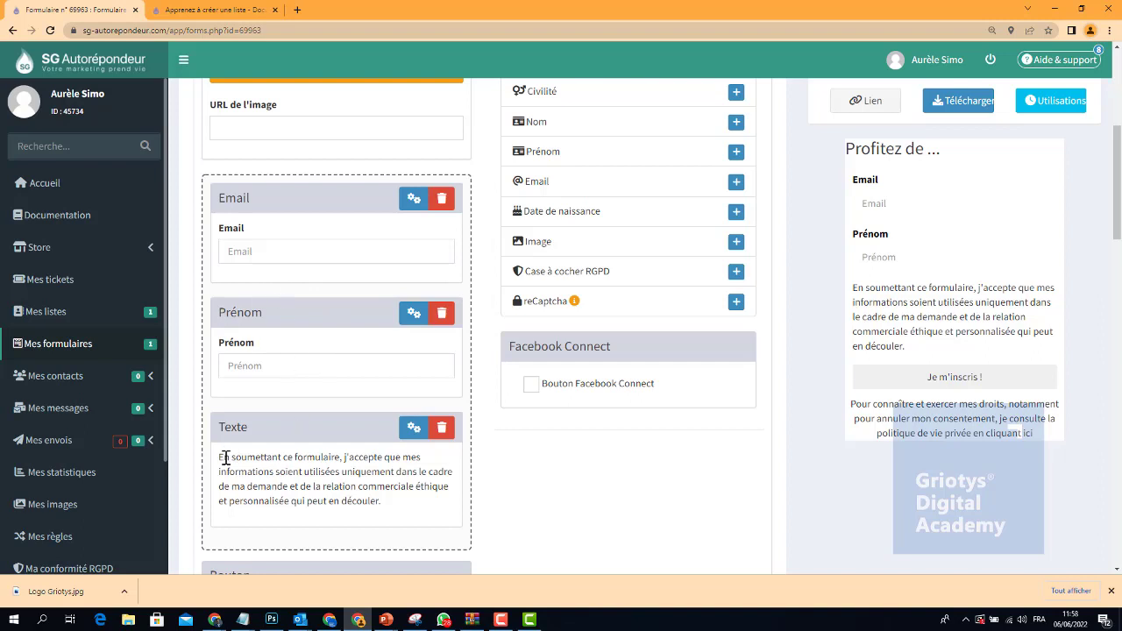
left_click_drag(221, 458, 296, 459)
scroll(314, 490, "down", 1)
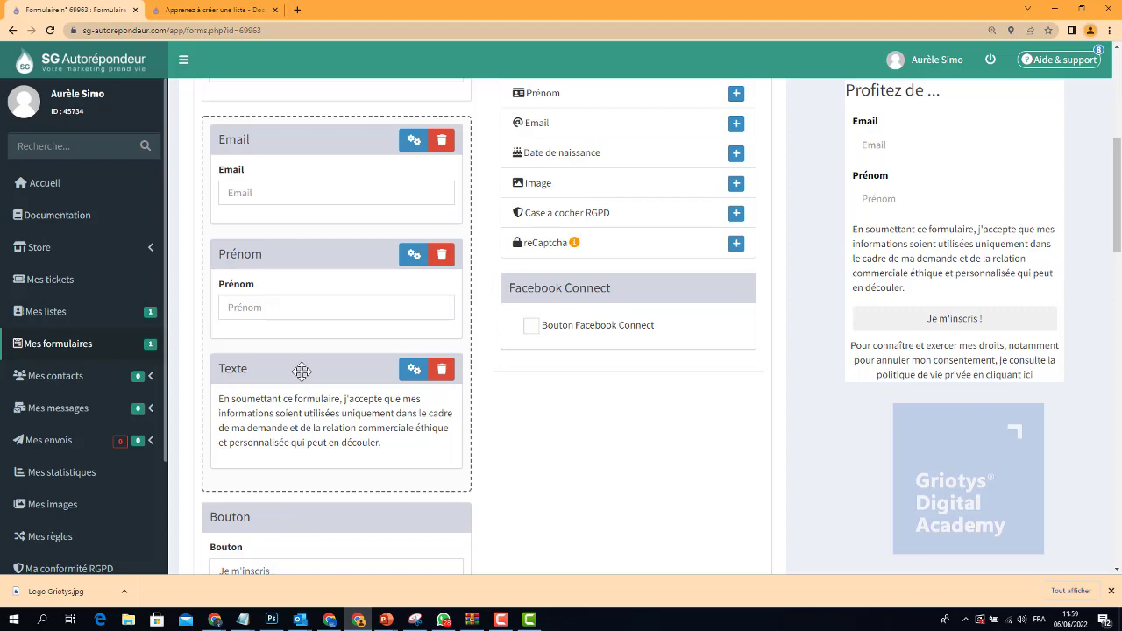
scroll(301, 369, "up", 1)
scroll(300, 369, "down", 3)
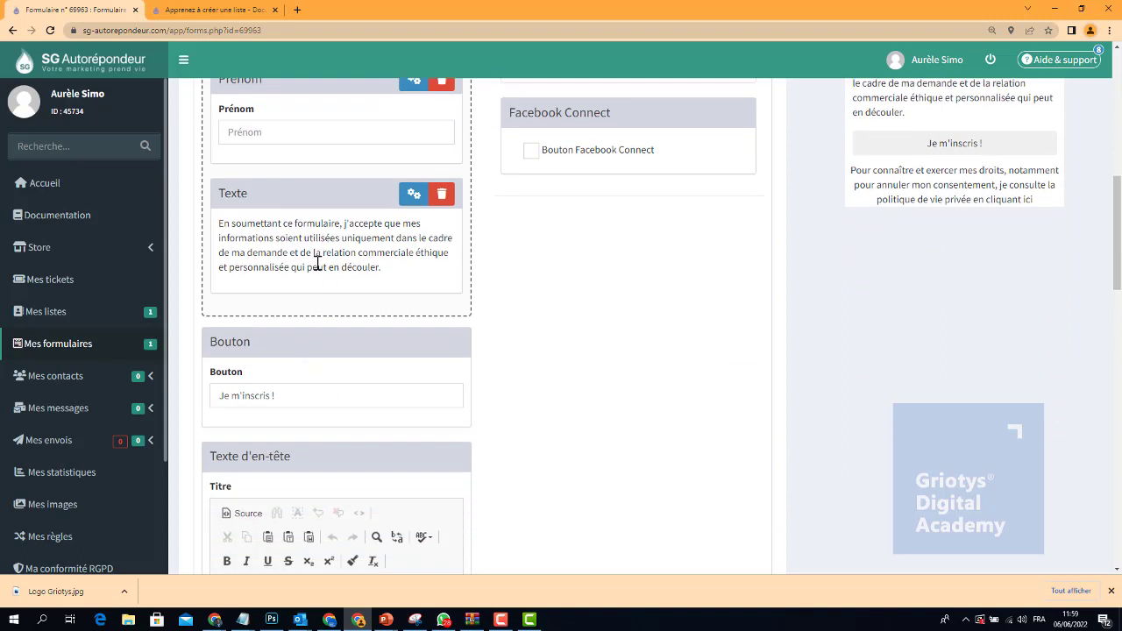
scroll(316, 263, "down", 1)
Try "Je telecharge" as the label of the form's submit button.
left_click_drag(295, 337, 209, 338)
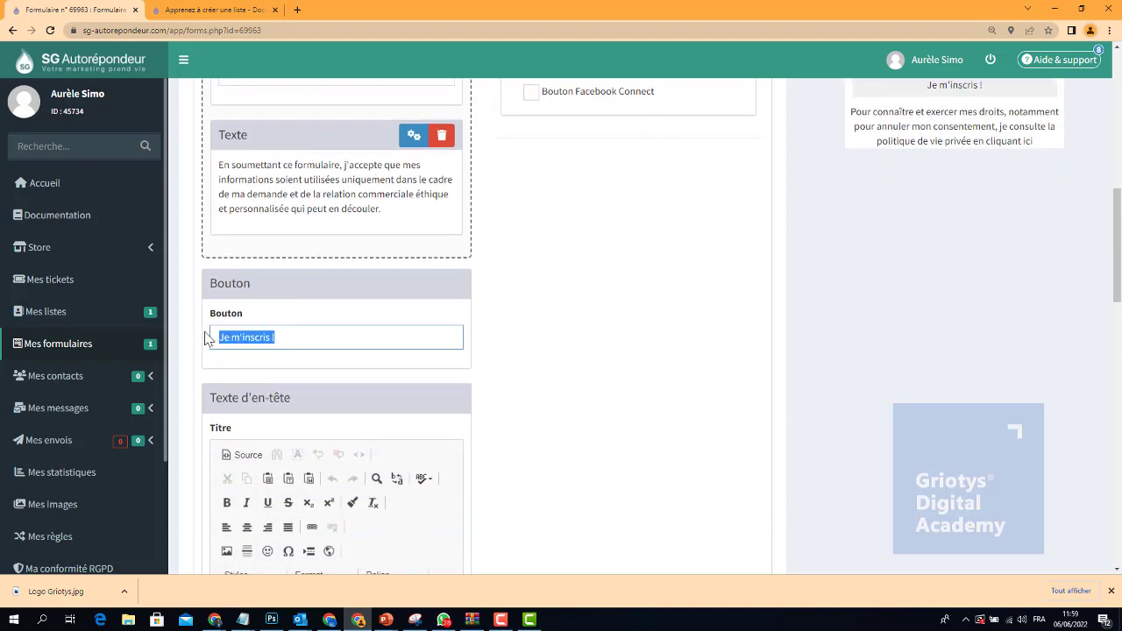
left_click(290, 339)
left_click_drag(289, 339, 215, 339)
type("Je telecharge")
Set the form's submit button label to "Je m'incris".
key("ctrl+shift+Left")
key("ctrl+shift+Left")
type("Je m'incris")
key("ctrl+shift+Left")
key("ctrl+shift+Left")
left_click(272, 337)
Compare the form preview's Email and Prénom fields, heading, button and legal text with the matching editor blocks.
scroll(460, 330, "up", 4)
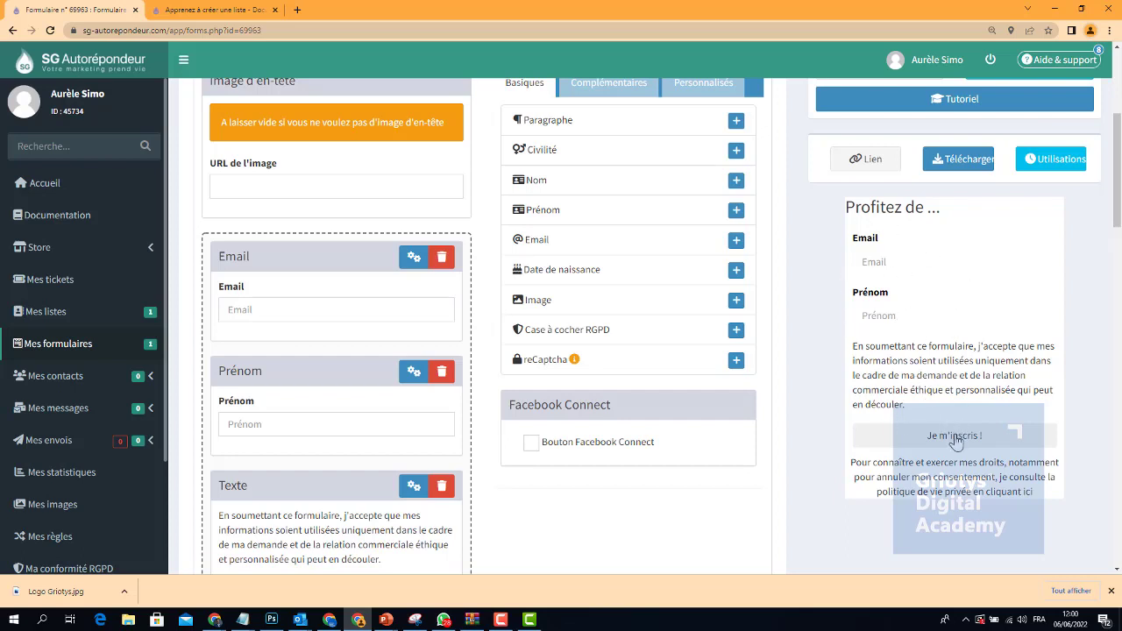
left_click(890, 261)
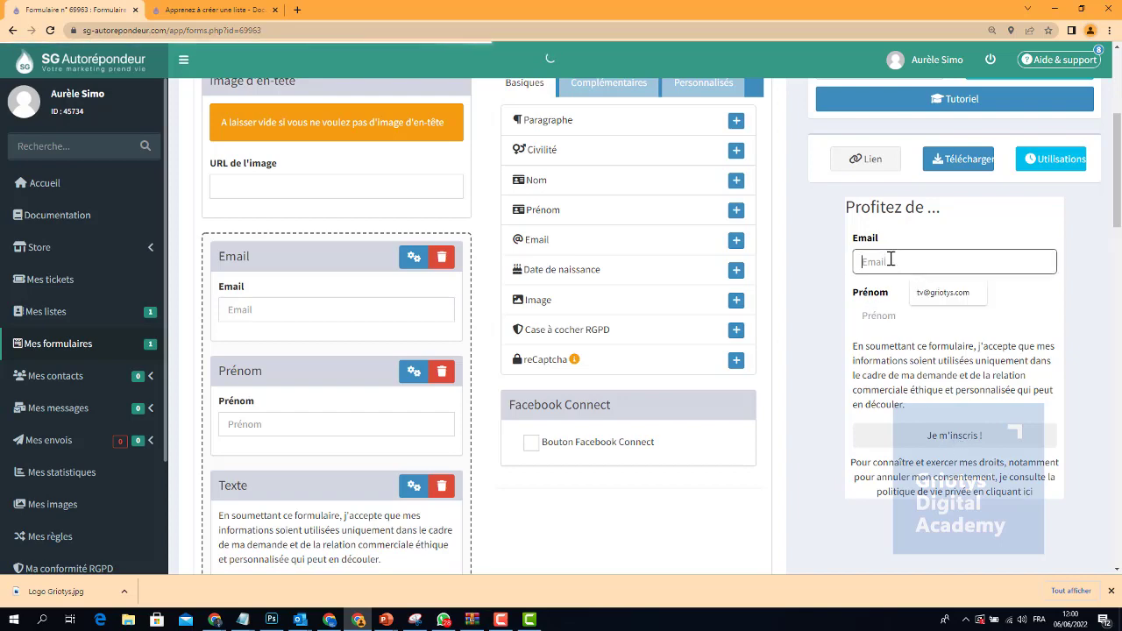
left_click(894, 312)
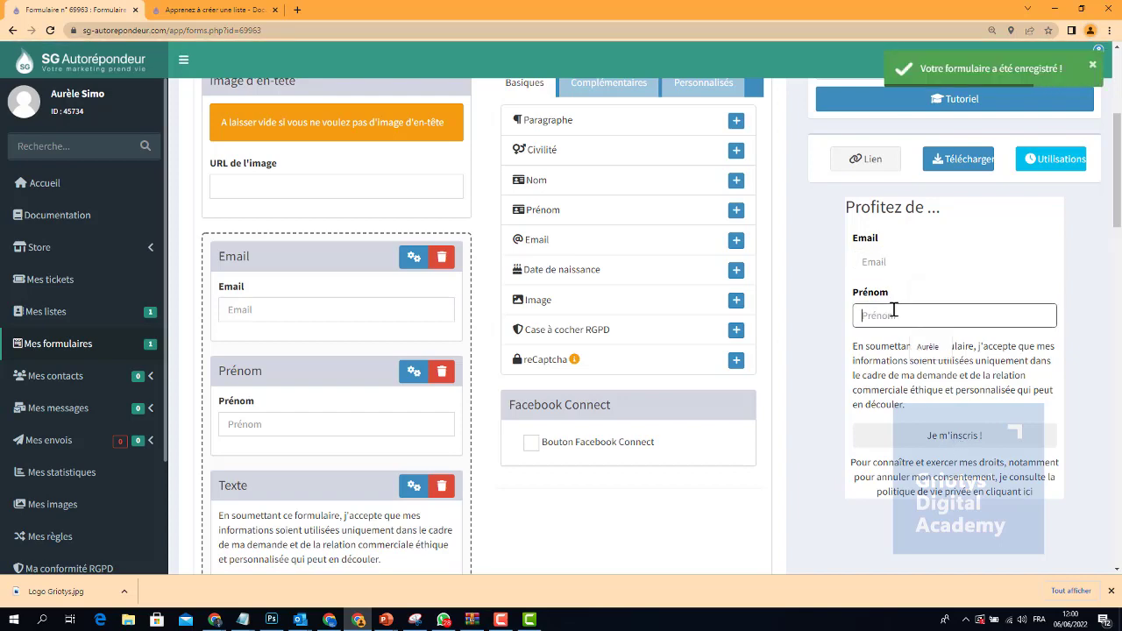
scroll(377, 386, "down", 5)
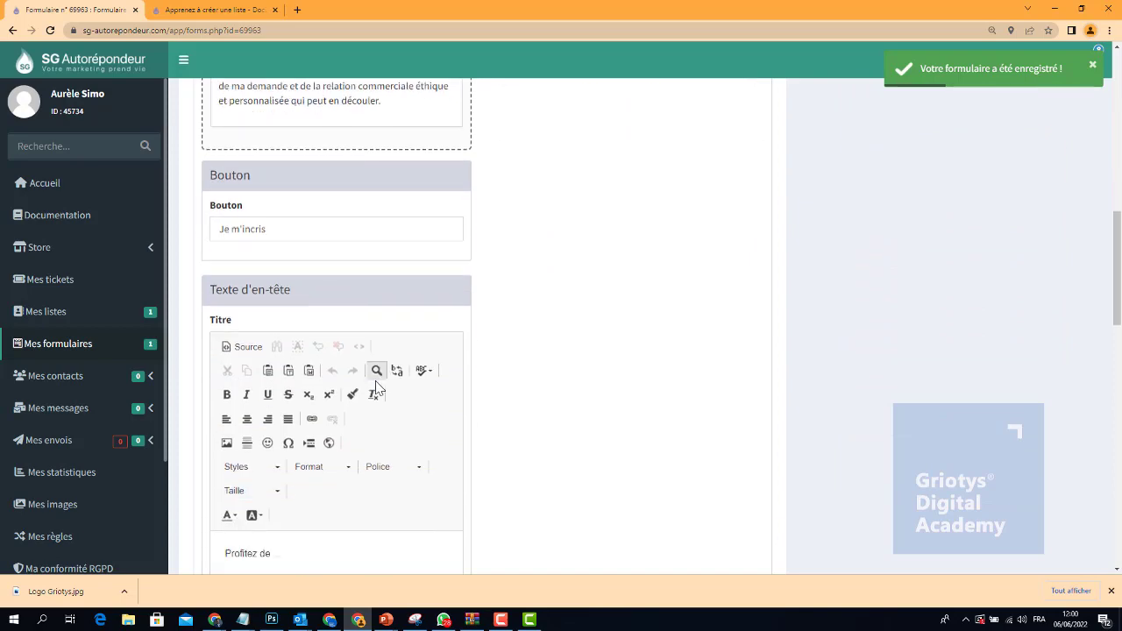
scroll(606, 285, "down", 2)
scroll(636, 285, "up", 6)
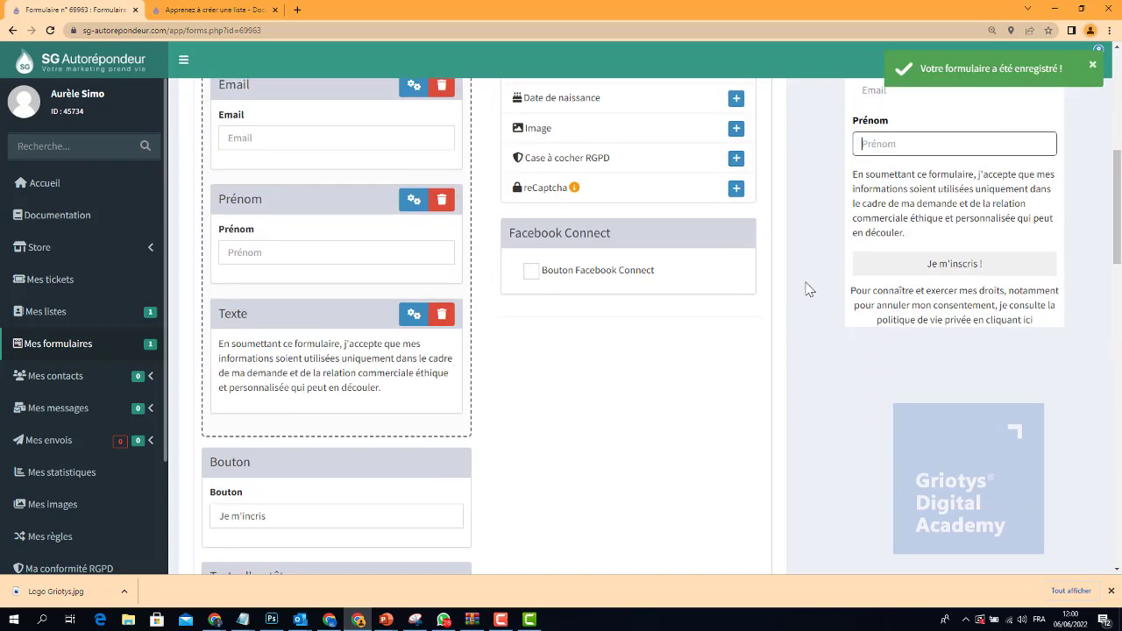
scroll(808, 289, "up", 3)
left_click_drag(958, 271, 848, 268)
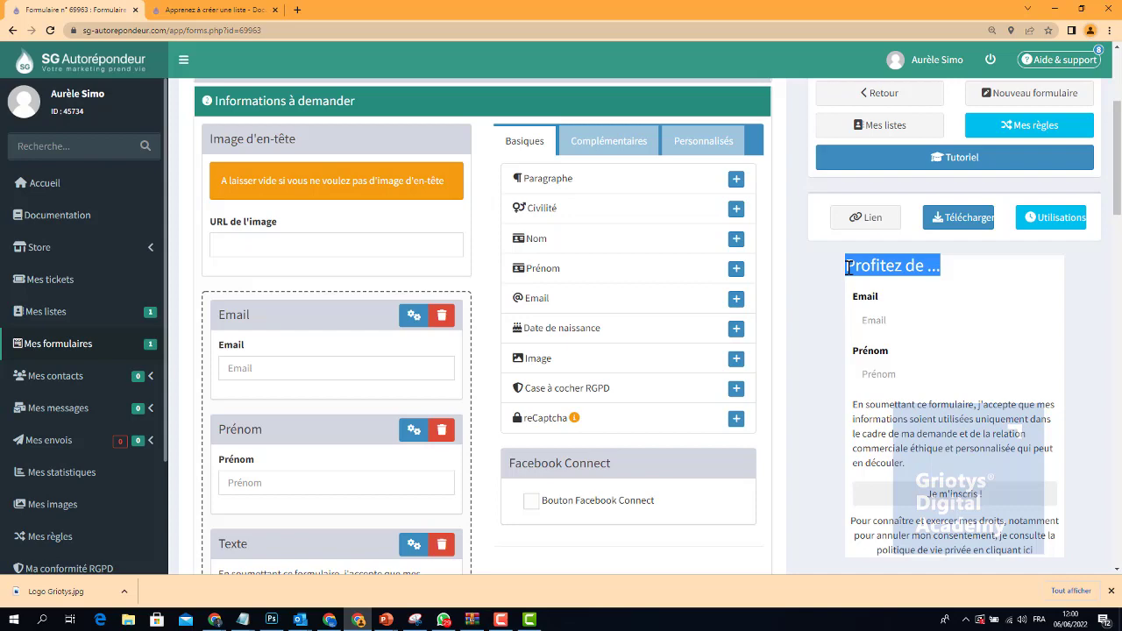
scroll(613, 331, "down", 5)
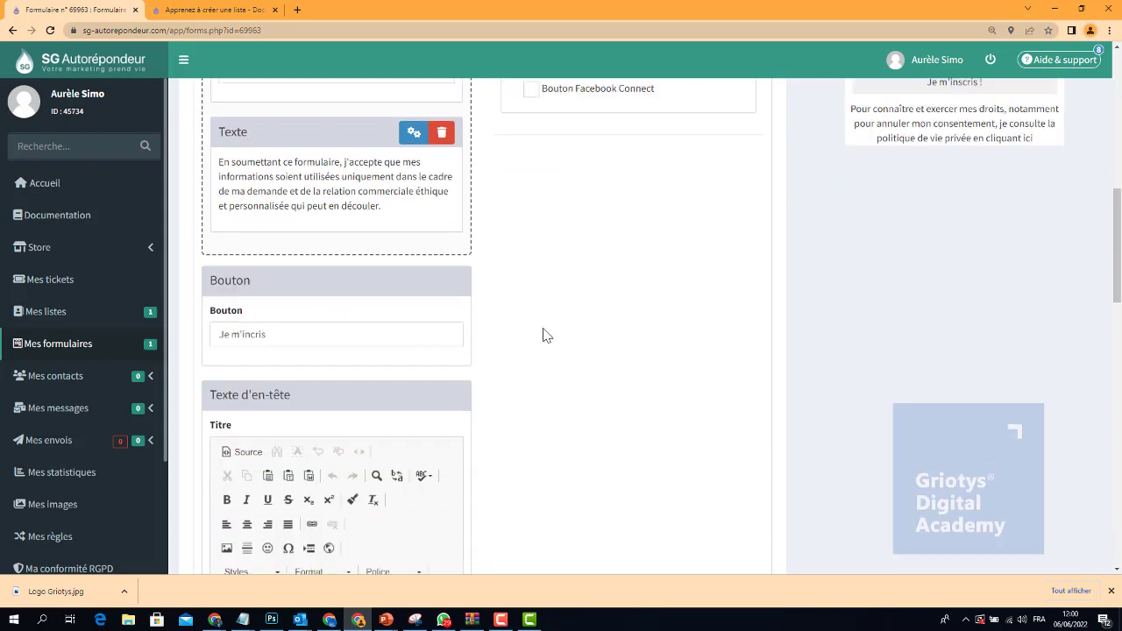
scroll(543, 334, "down", 10)
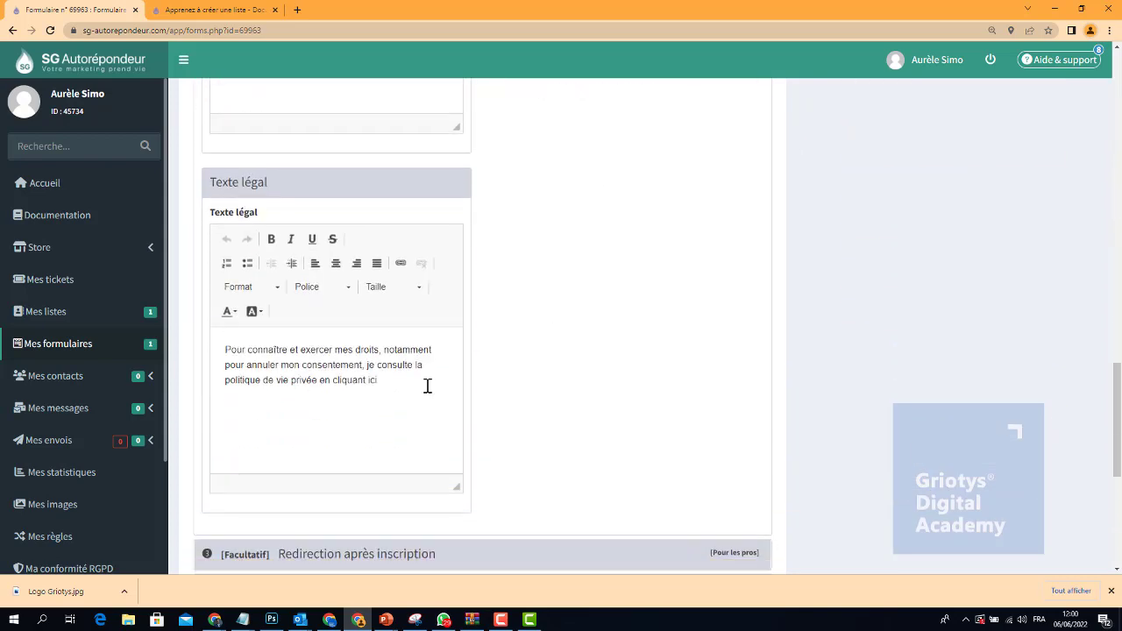
left_click_drag(394, 380, 237, 349)
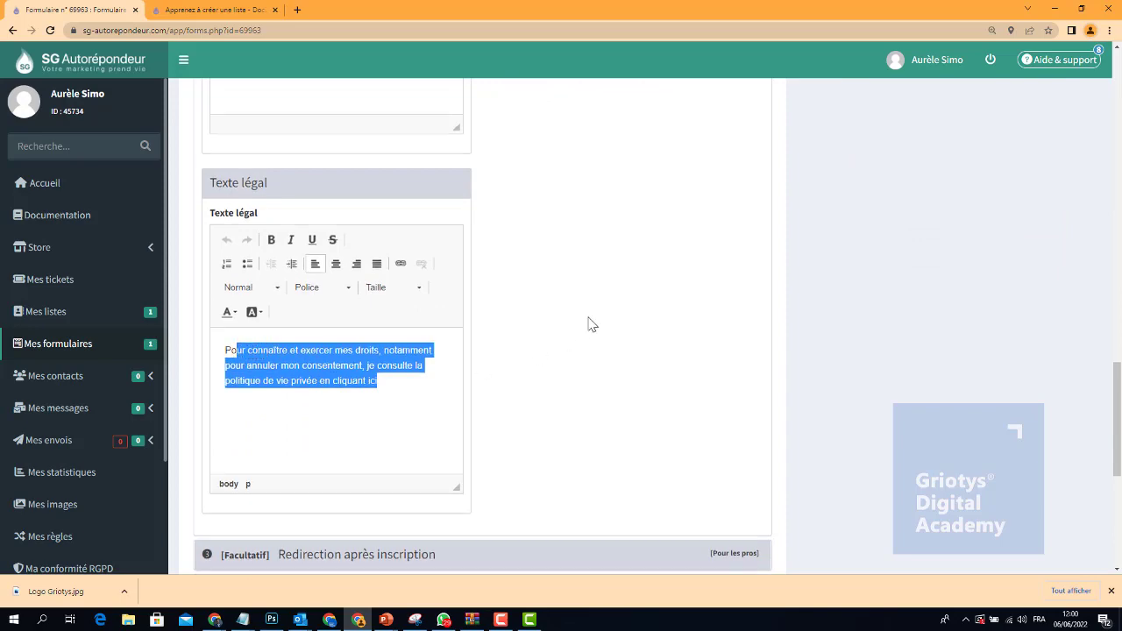
scroll(614, 317, "up", 10)
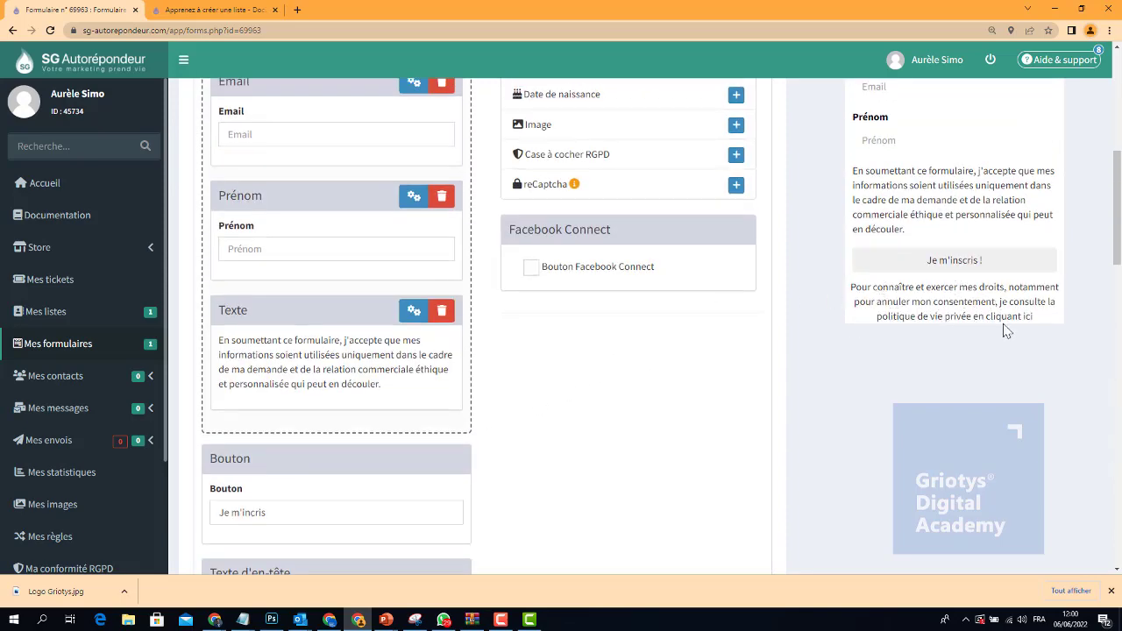
Move the Prénom block above the Email block in the form.
scroll(386, 381, "up", 2)
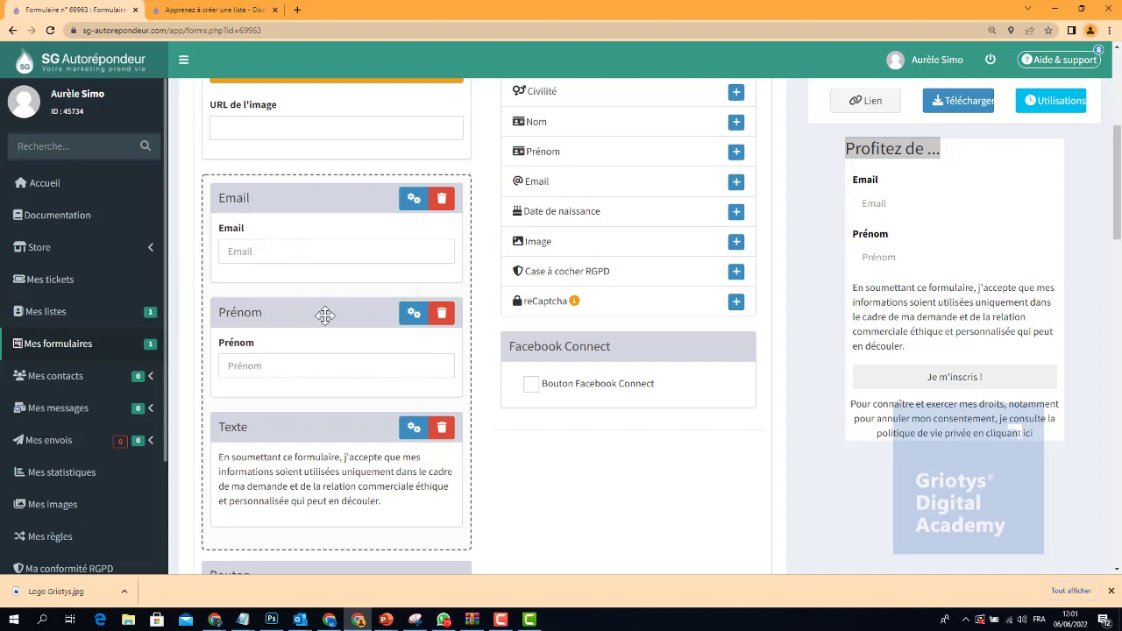
left_click_drag(325, 315, 315, 183)
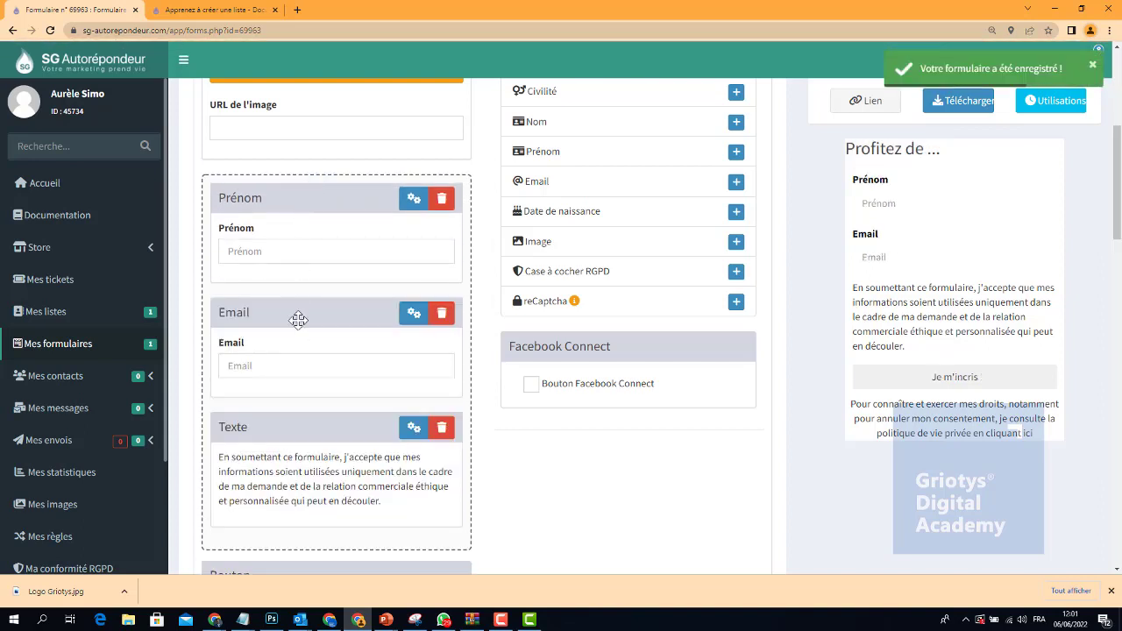
Try sample entries in the Prénom and Email fields and clear both.
left_click(260, 249)
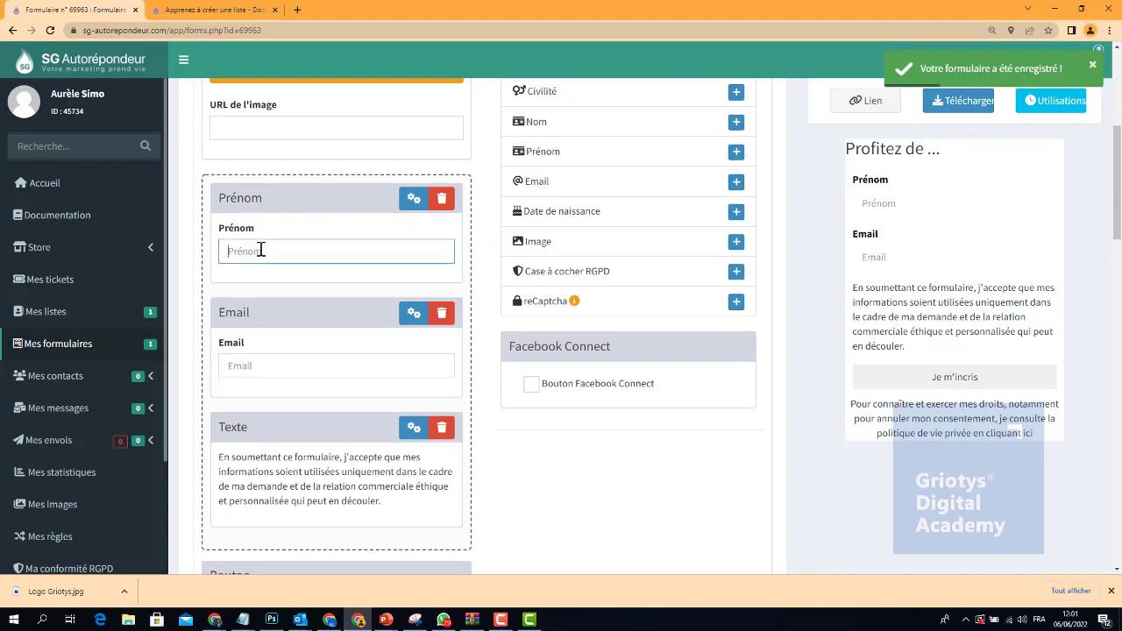
type("auree")
left_click(249, 364)
type("sg")
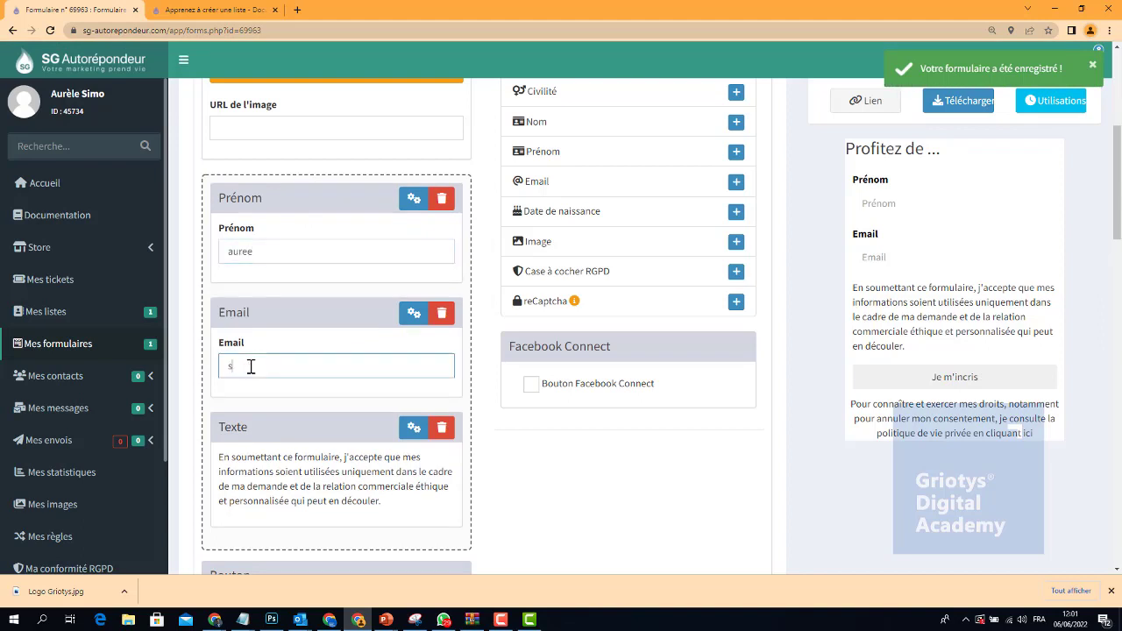
double_click(251, 366)
key("BackSpace")
left_click_drag(273, 250, 208, 260)
key("BackSpace")
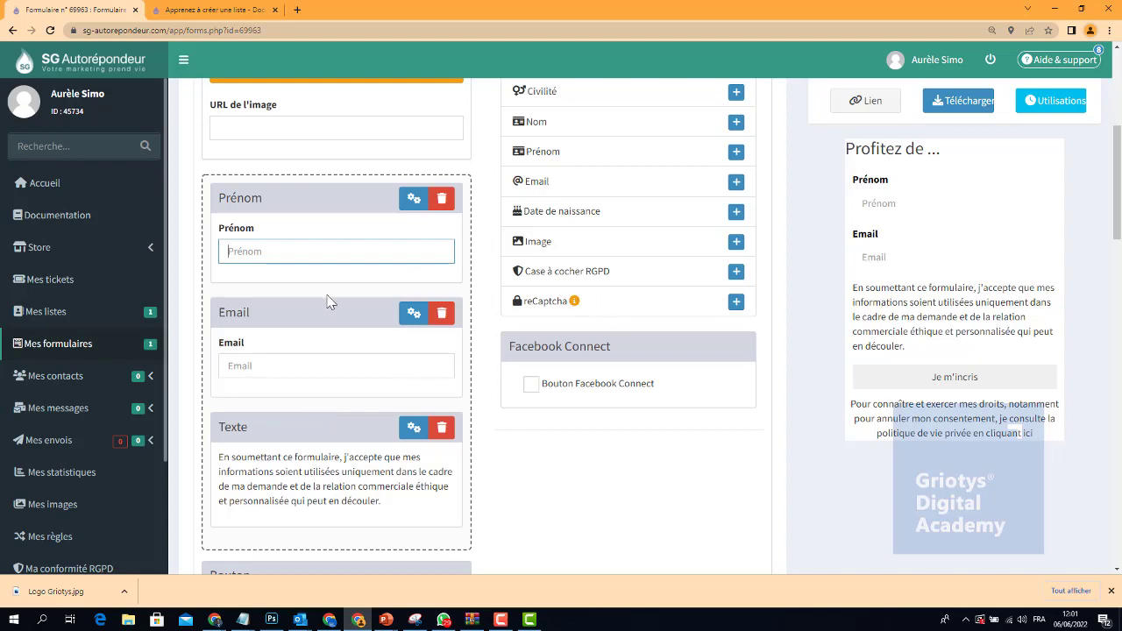
Add a Nom field to the form and place it between Prénom and Email.
scroll(325, 298, "up", 2)
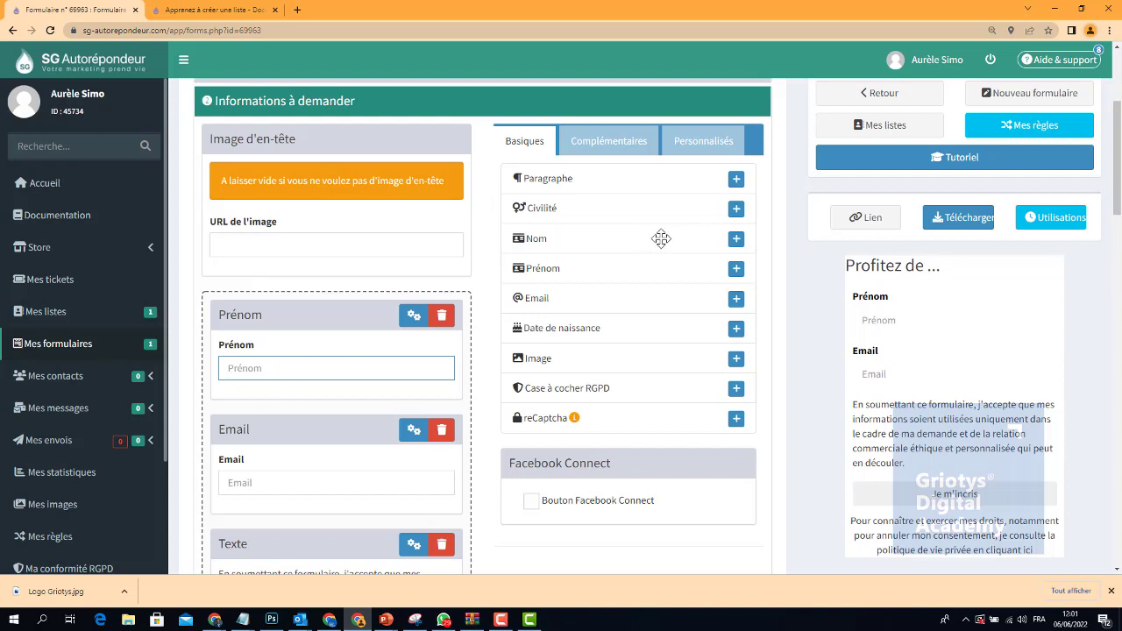
left_click(735, 239)
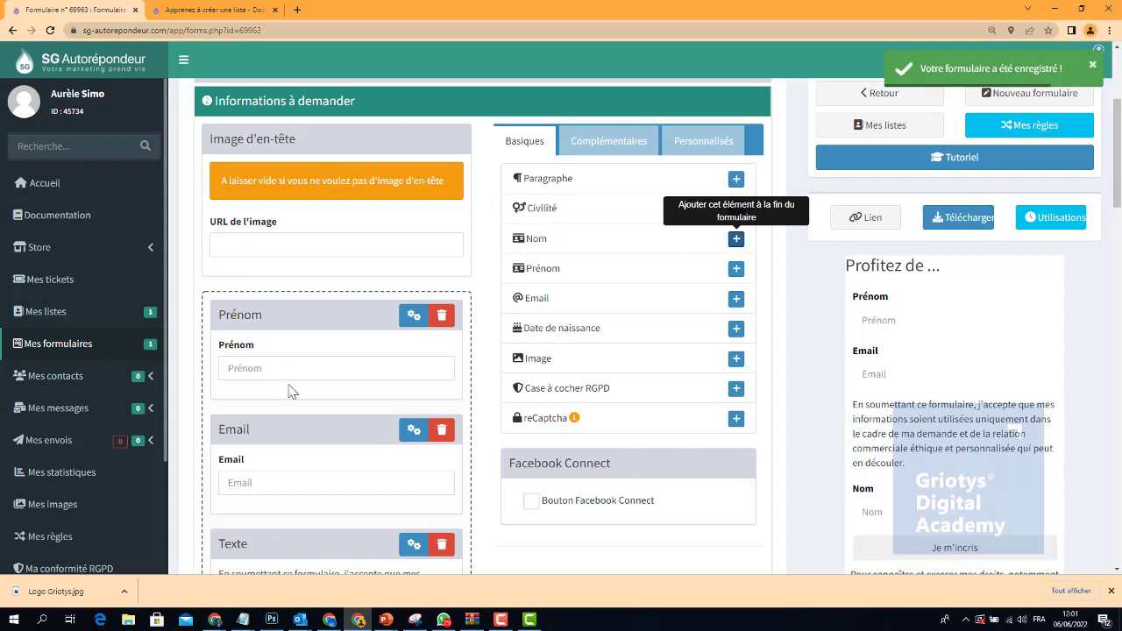
scroll(284, 387, "down", 4)
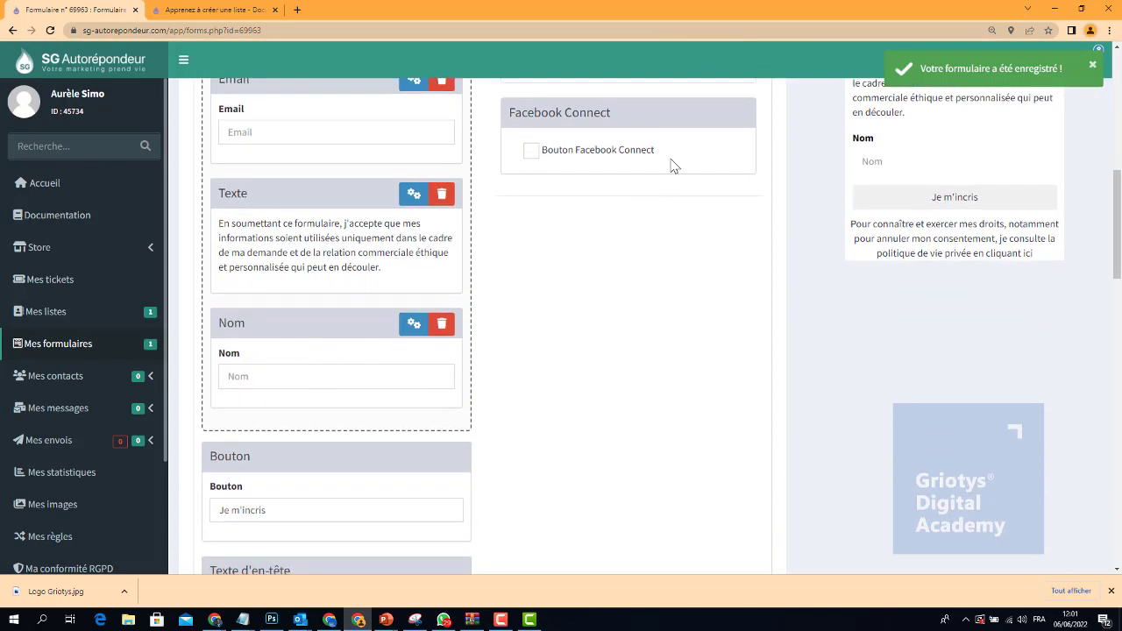
scroll(313, 356, "up", 2)
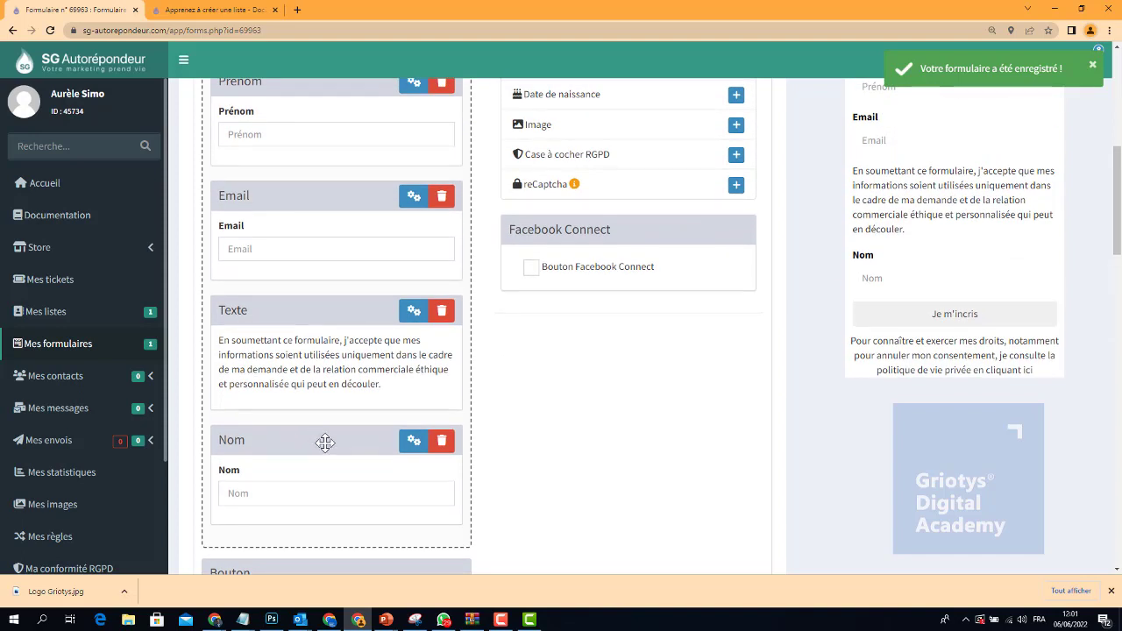
left_click_drag(325, 439, 314, 205)
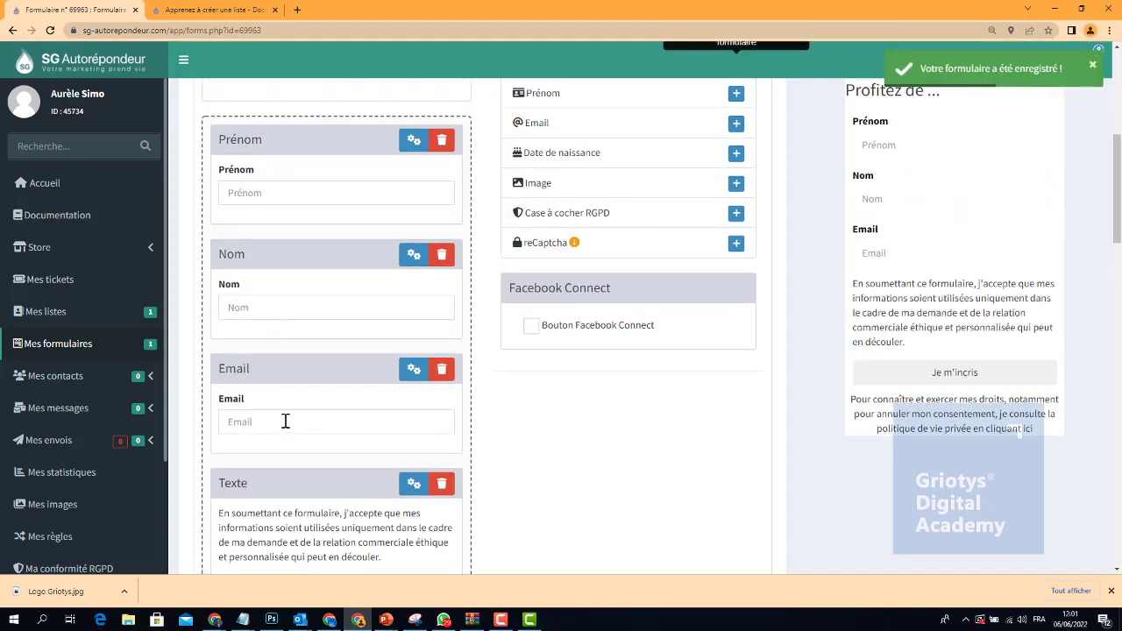
Add a Civilité field to the form and place it above the Prénom block.
scroll(348, 366, "up", 2)
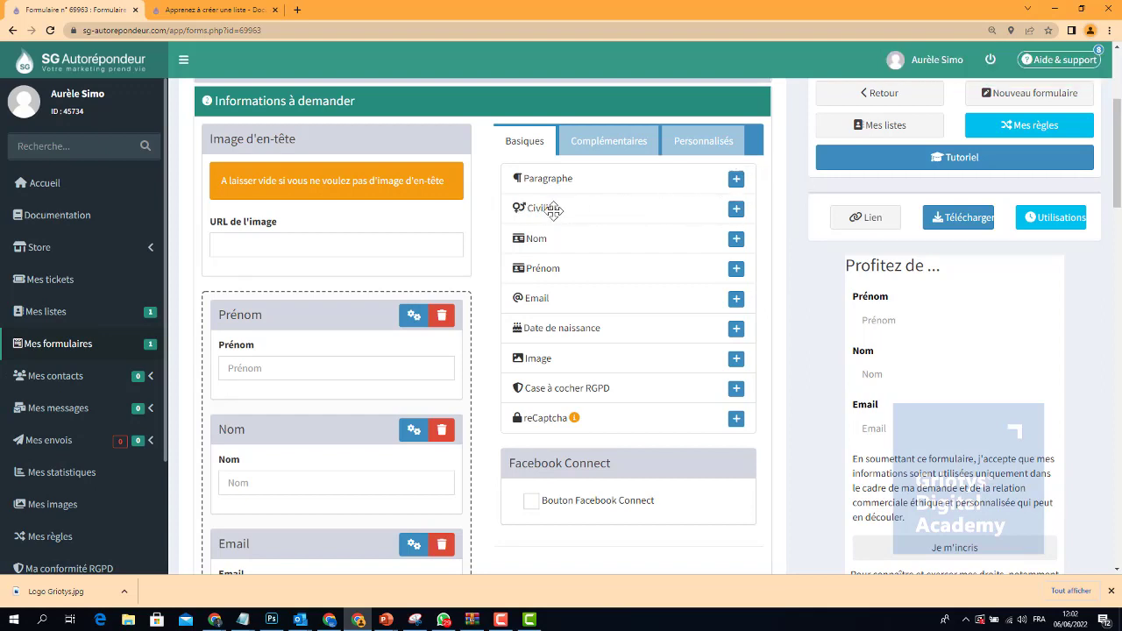
left_click_drag(549, 209, 333, 388)
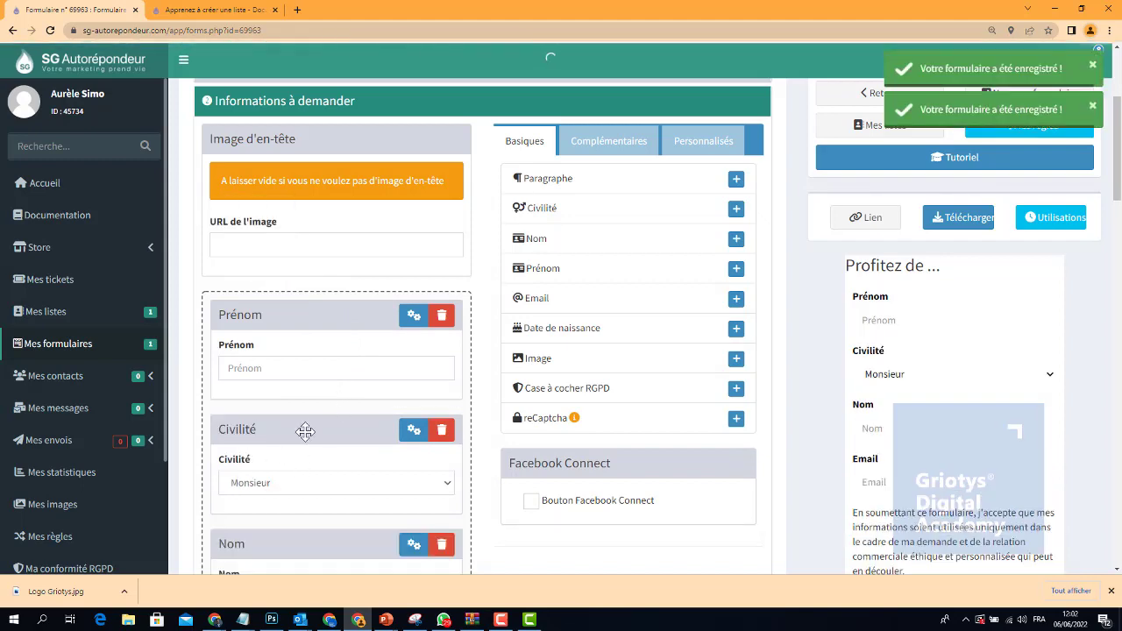
scroll(302, 429, "down", 2)
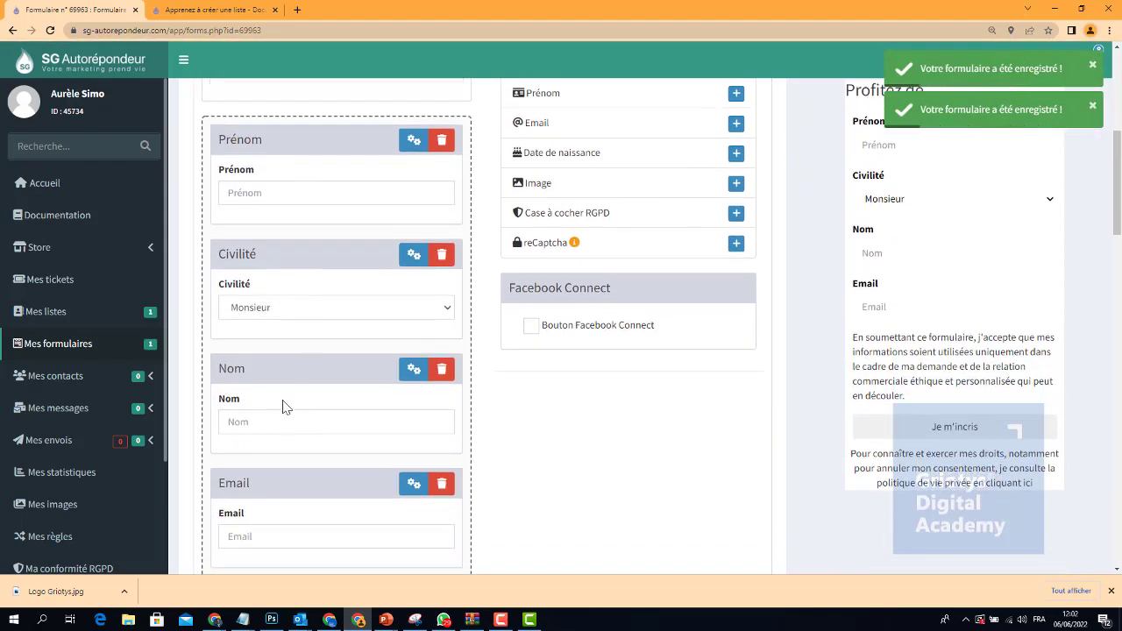
left_click_drag(314, 248, 313, 125)
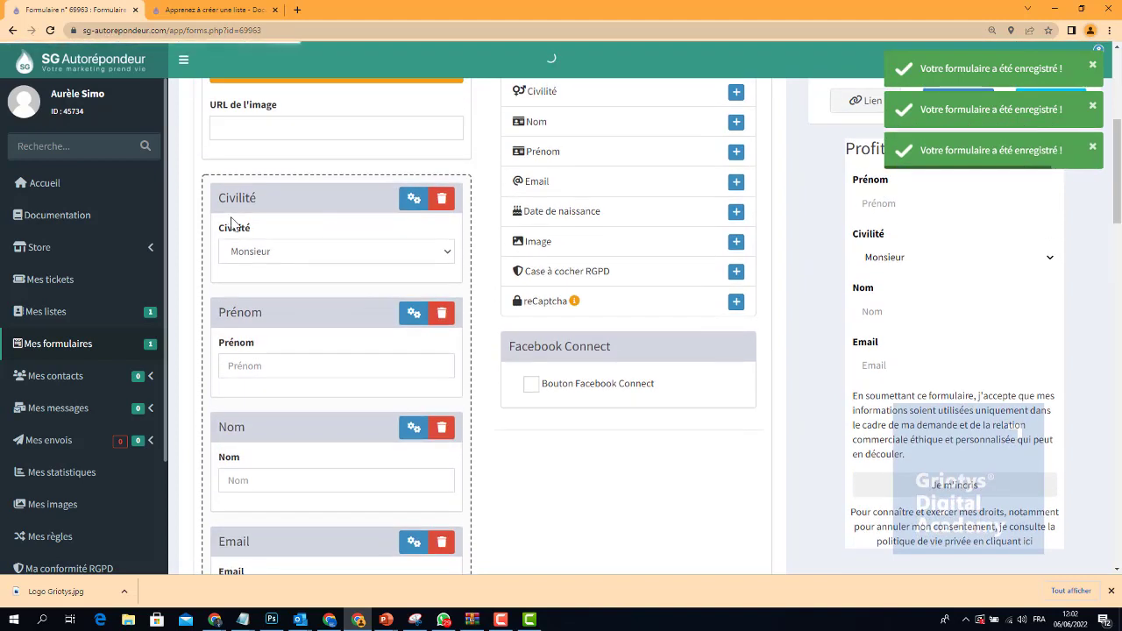
Try the Madame option in the form editor's Civilité field.
left_click(313, 253)
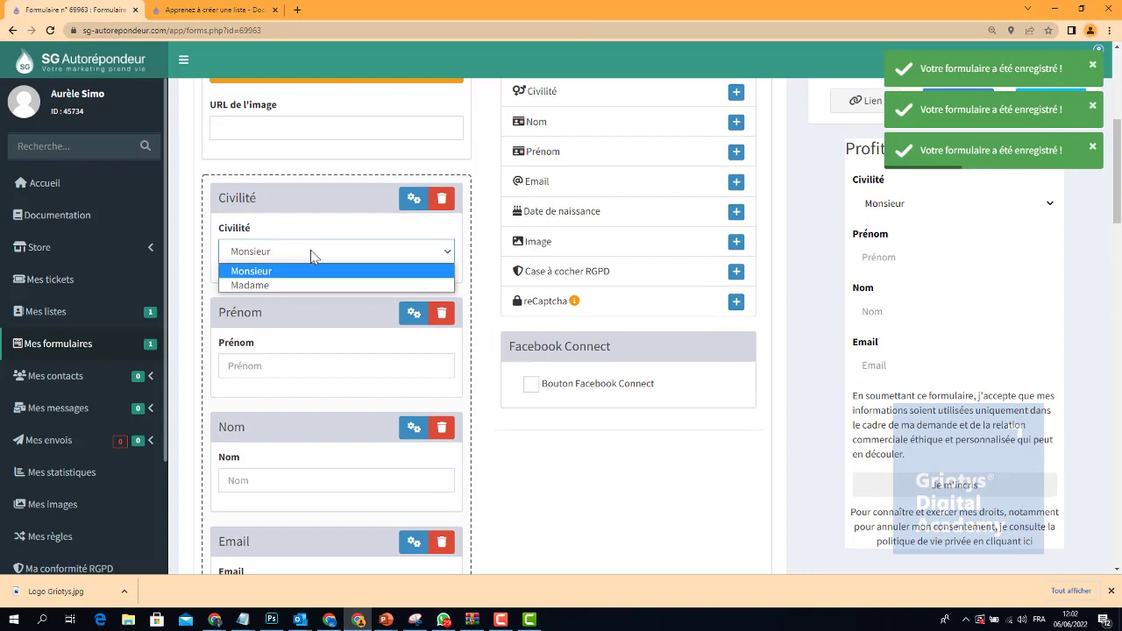
left_click(280, 286)
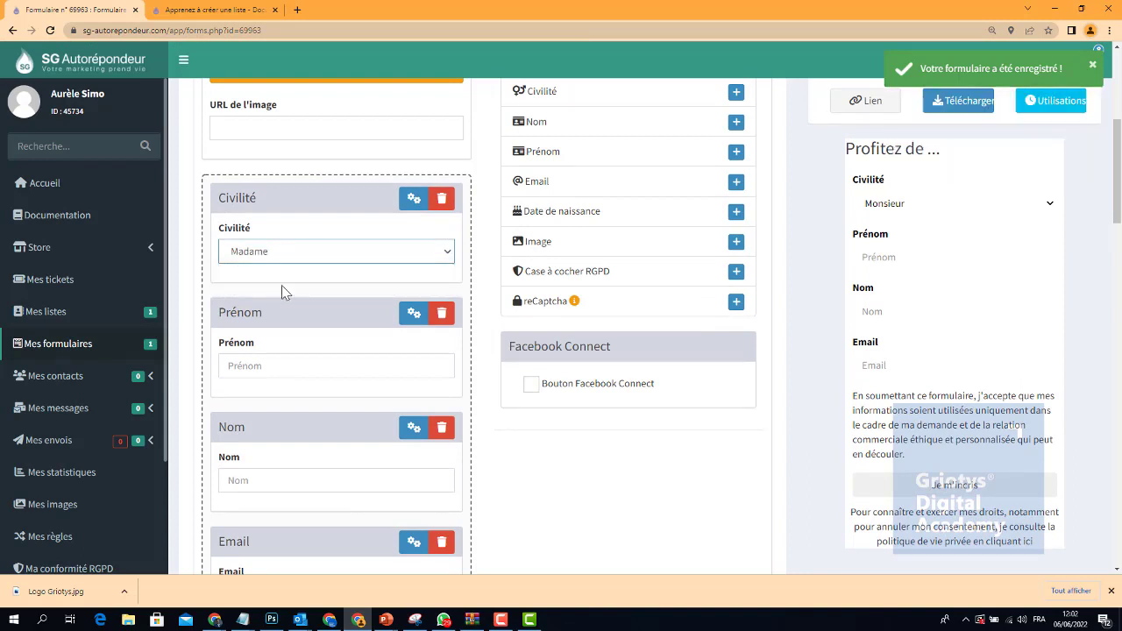
left_click(290, 365)
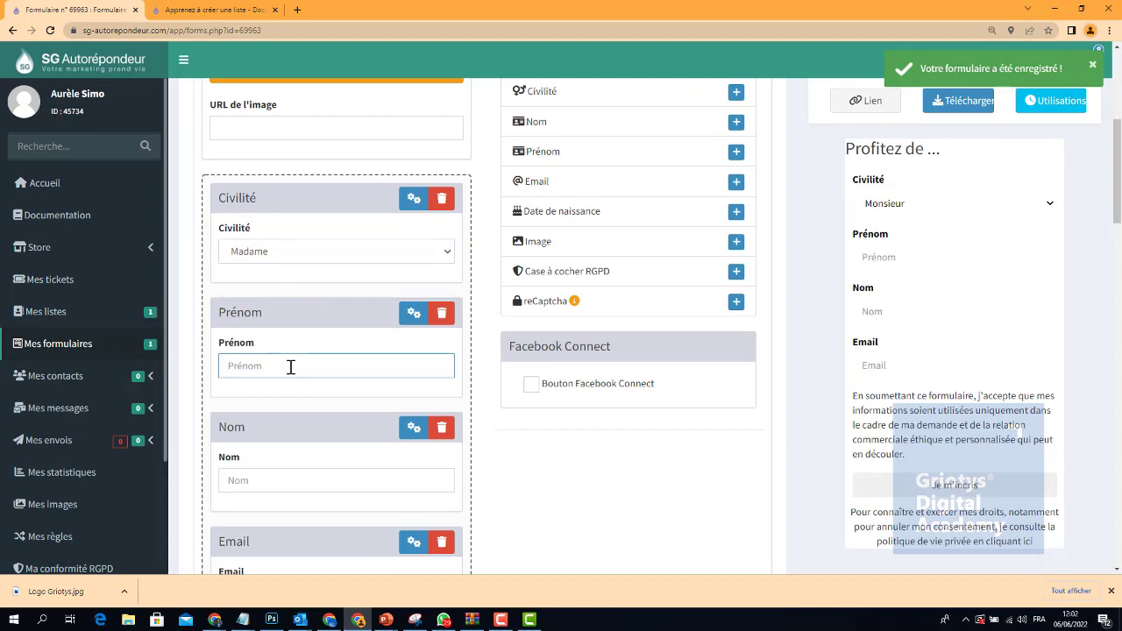
Add a Date de naissance field to the form between the Nom and Email blocks.
scroll(290, 367, "up", 1)
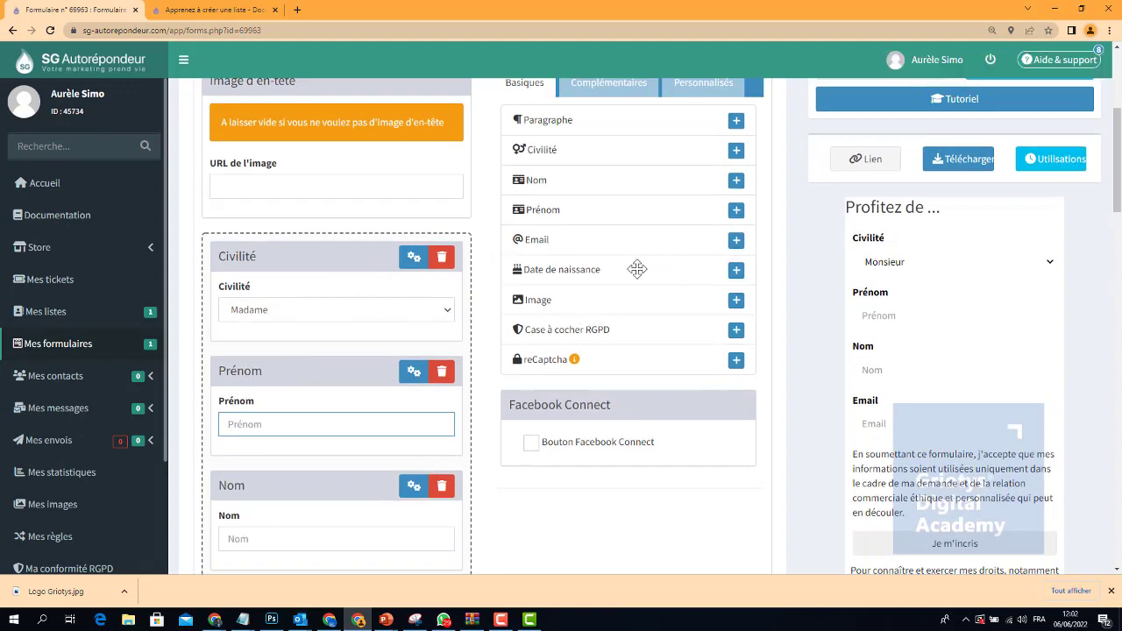
left_click_drag(623, 269, 370, 542)
scroll(366, 470, "down", 3)
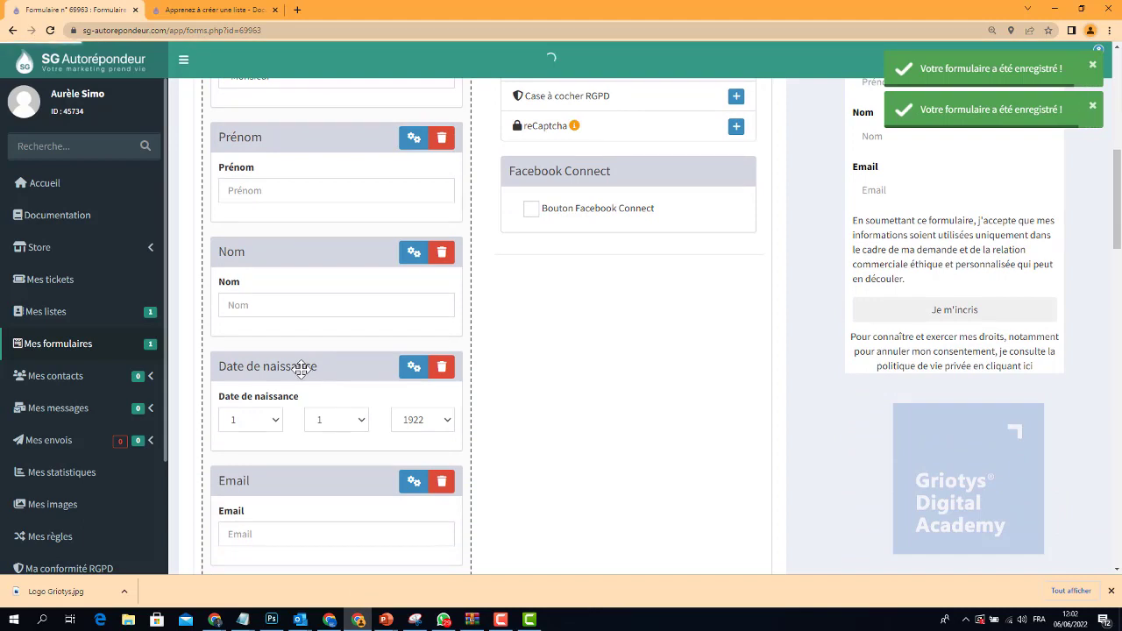
Try a sample day, month and year in the Date de naissance field.
left_click(275, 422)
left_click(249, 263)
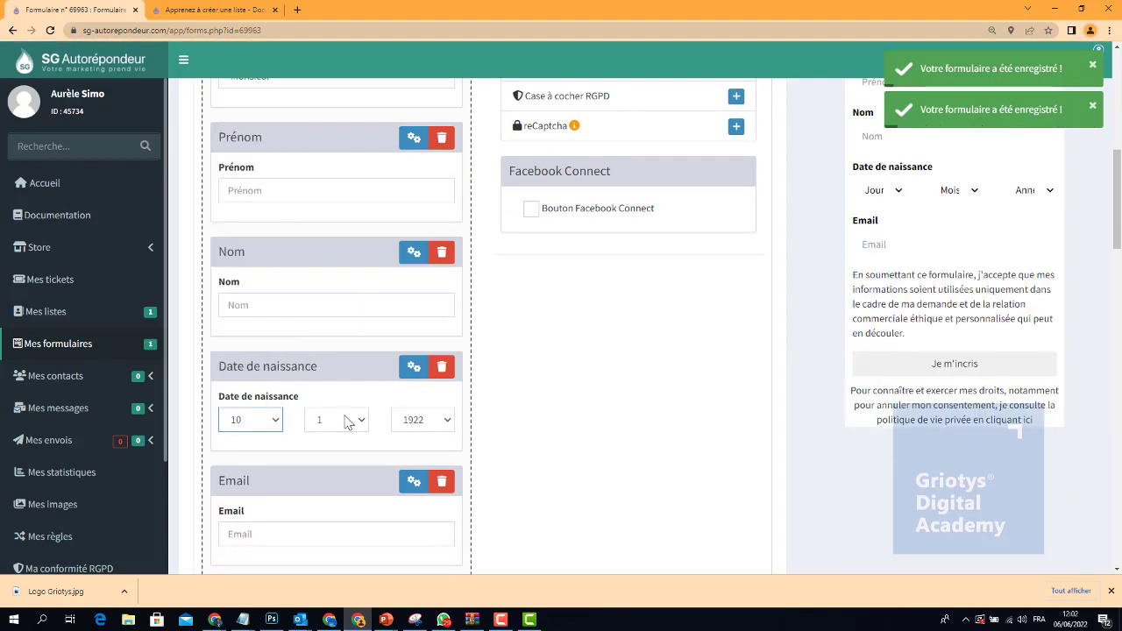
left_click(348, 420)
left_click(342, 519)
left_click(417, 428)
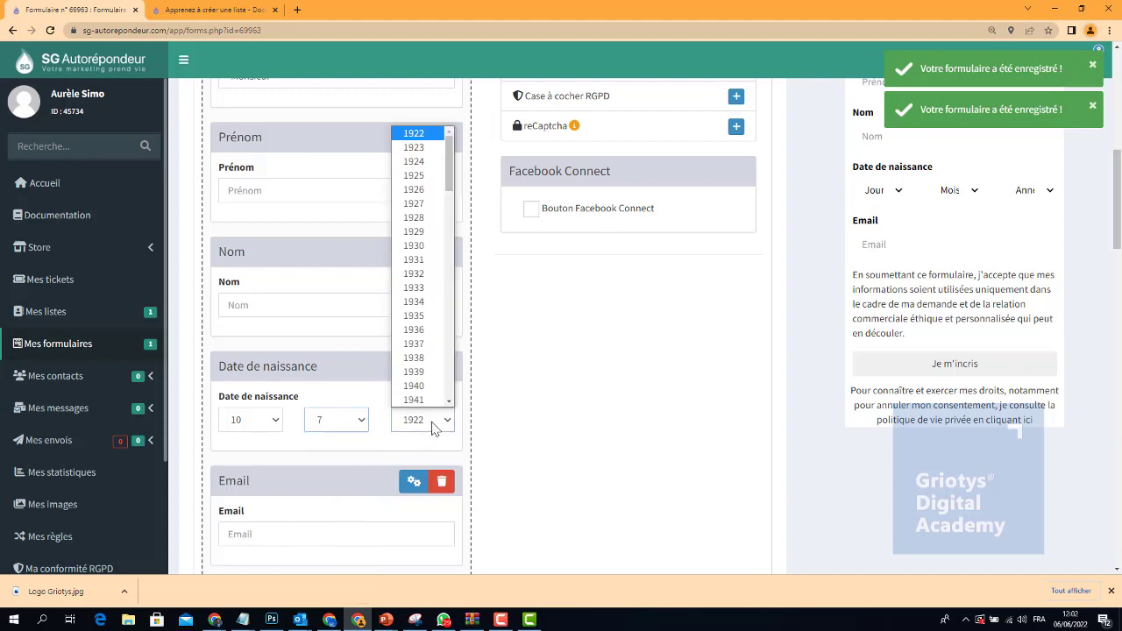
left_click(438, 232)
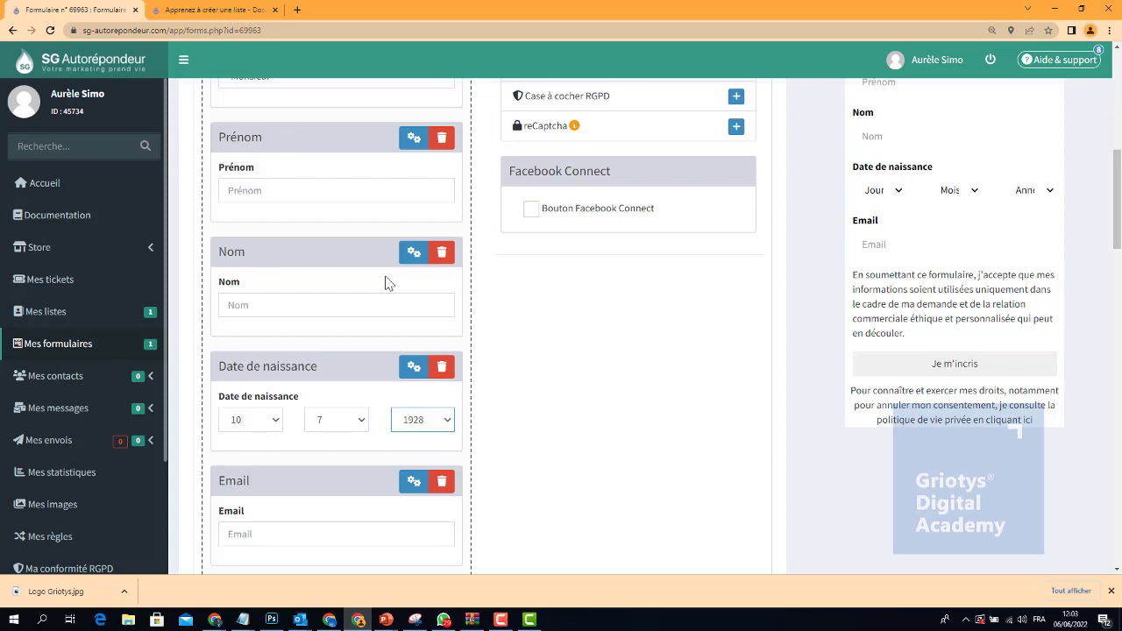
Delete the Nom and Date de naissance blocks from the form.
scroll(801, 389, "up", 2)
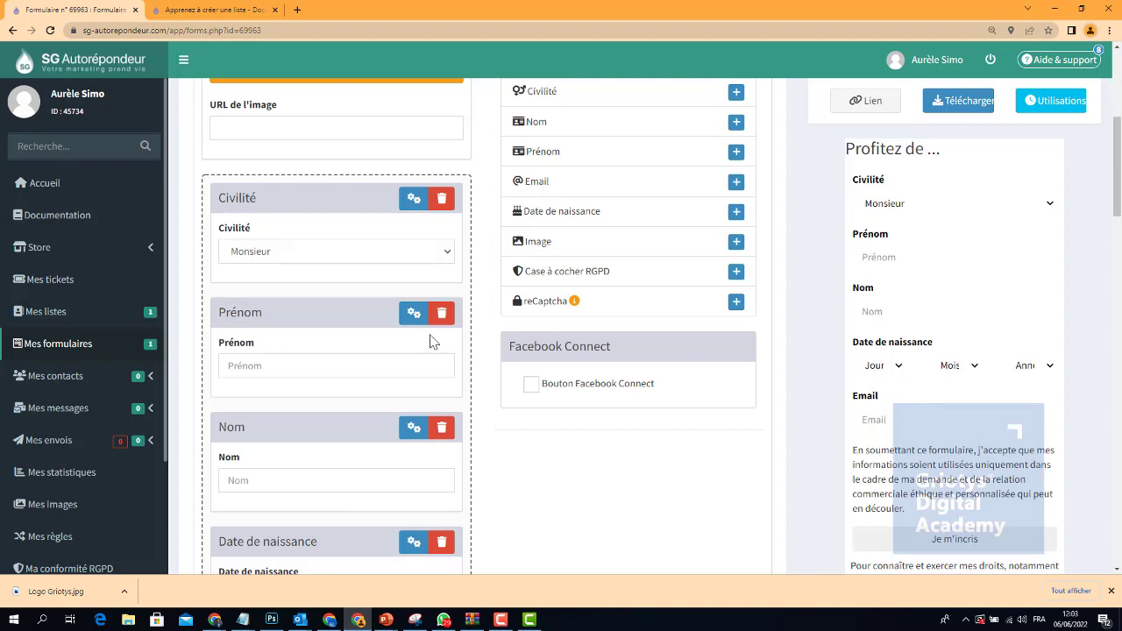
left_click(442, 428)
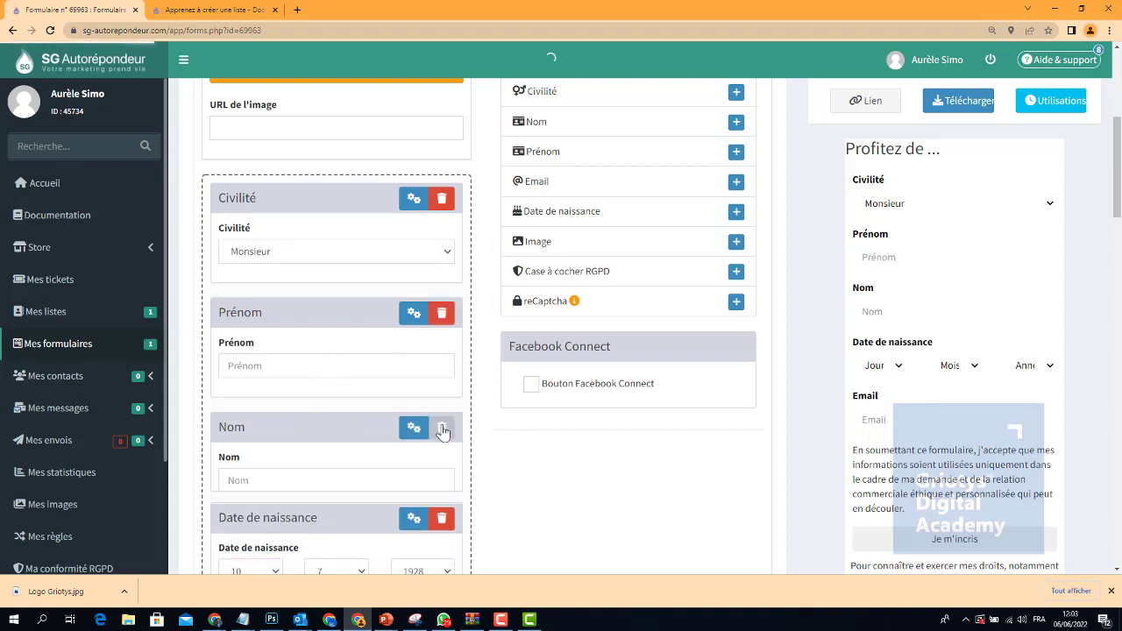
left_click(442, 428)
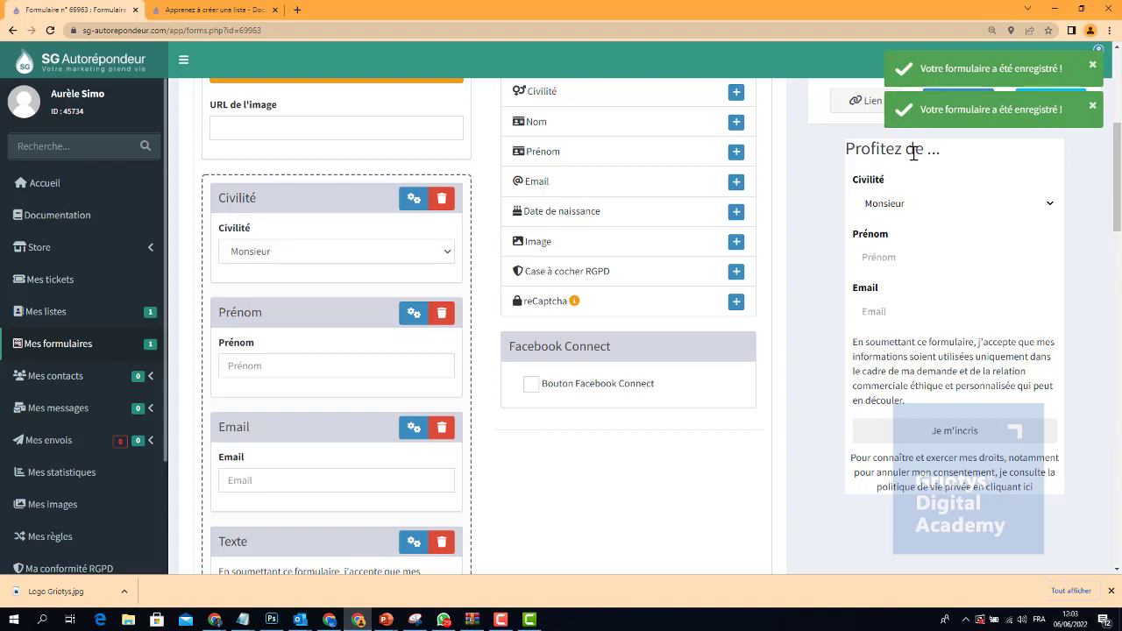
Check the Civilité choices and the Prénom and Email fields in the form preview.
left_click(1039, 208)
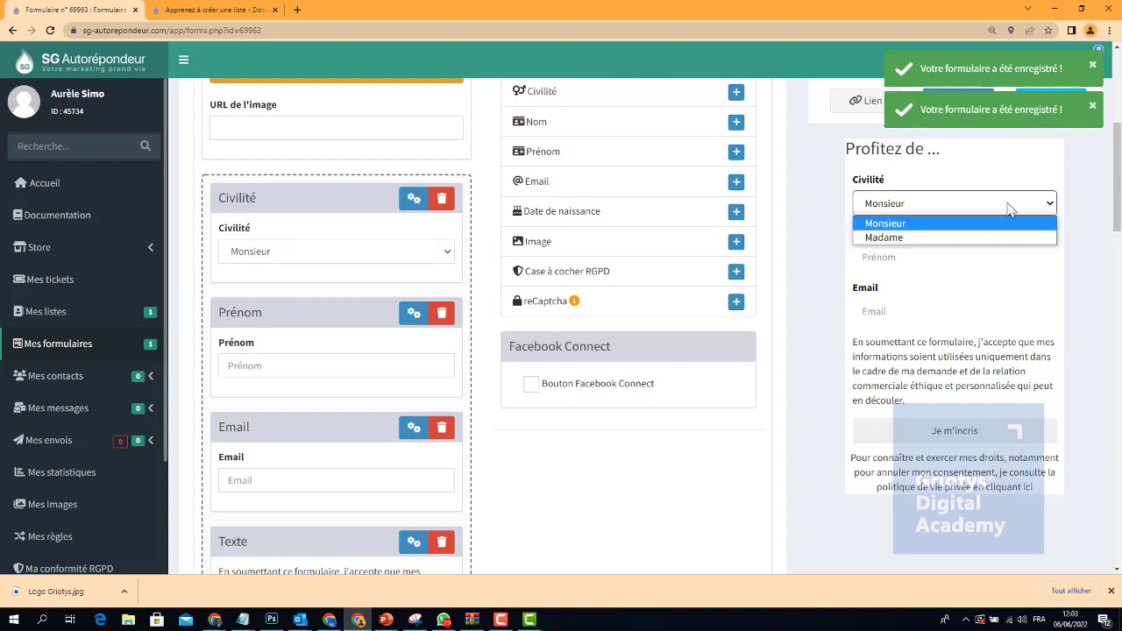
left_click(999, 223)
left_click(913, 262)
left_click(899, 314)
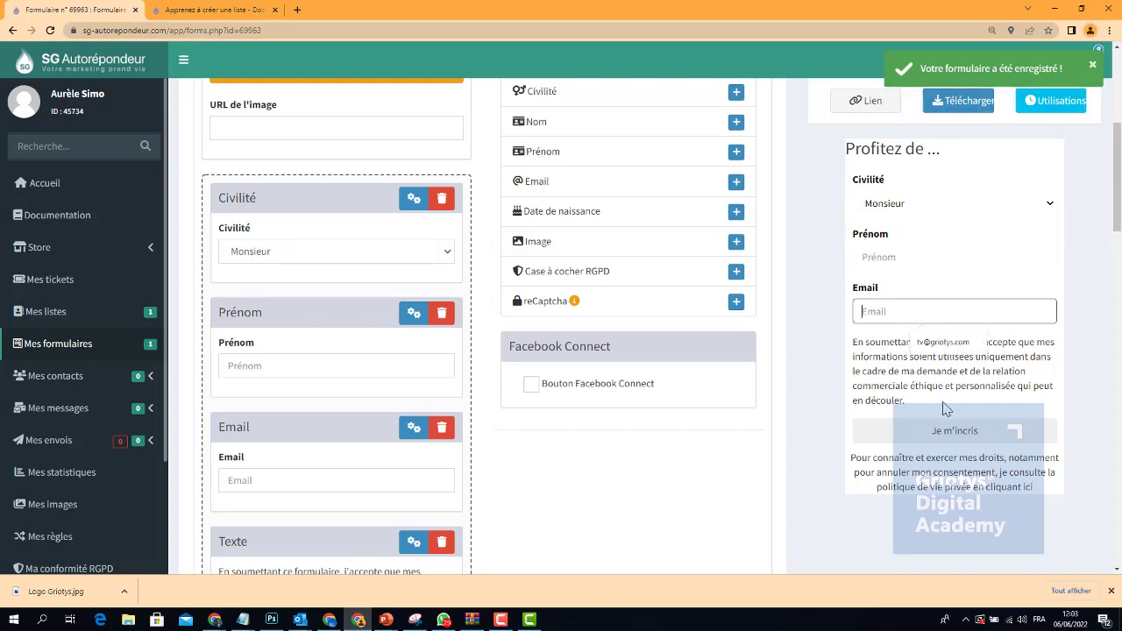
Set the form's submit button label to "JE TELECHARGE" and check it in the preview.
scroll(565, 414, "down", 3)
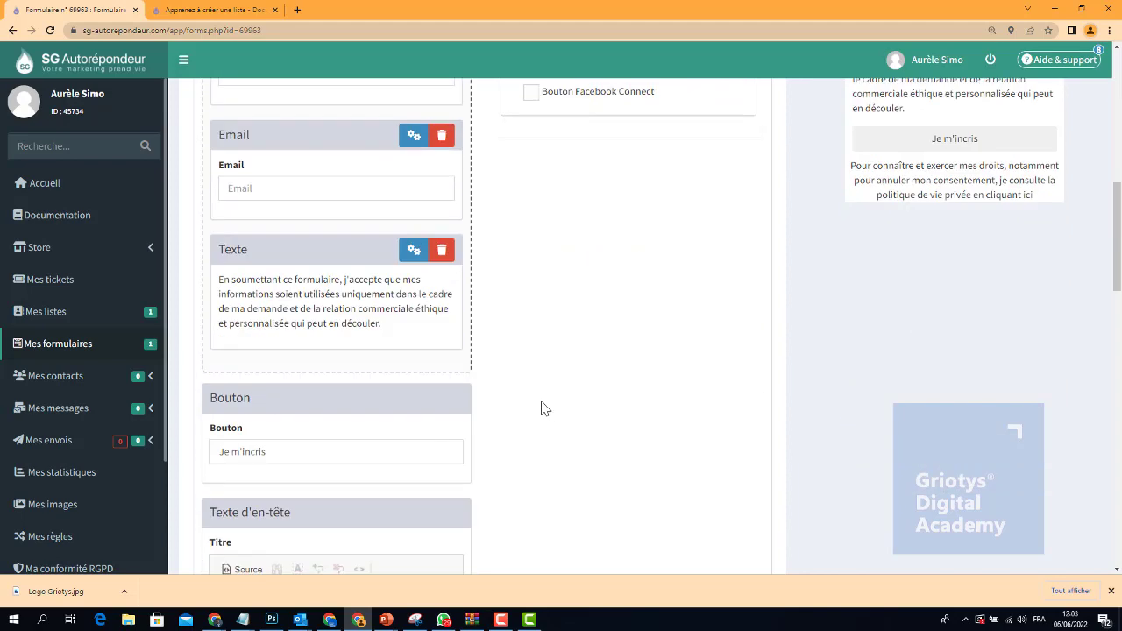
left_click(292, 451)
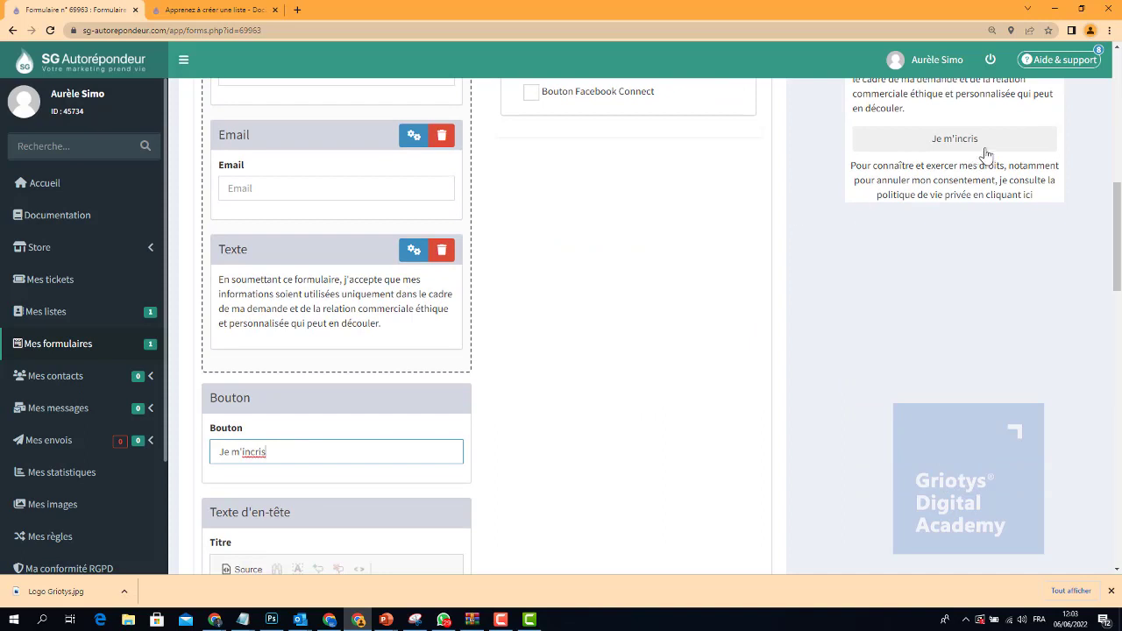
left_click_drag(318, 452, 148, 456)
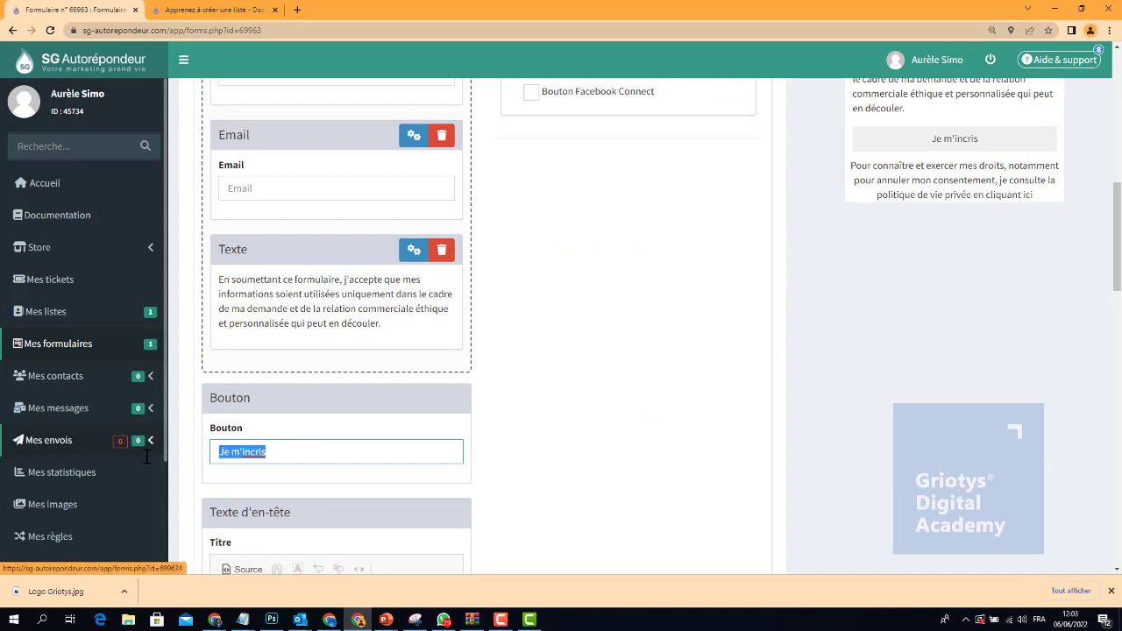
type("JE TELECHARGE")
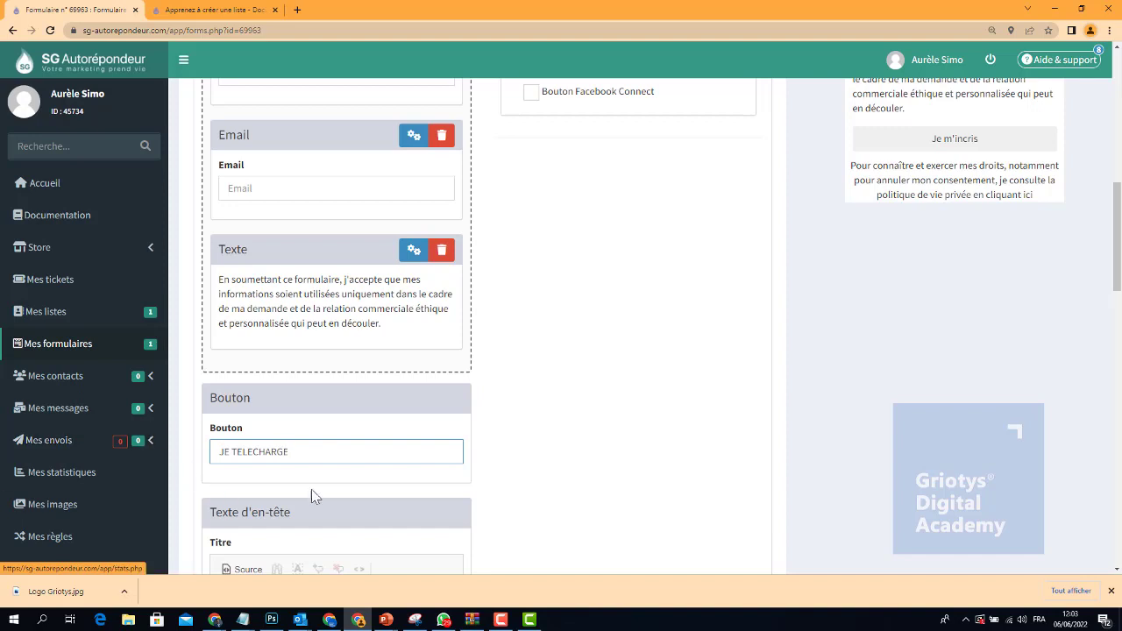
scroll(753, 377, "up", 2)
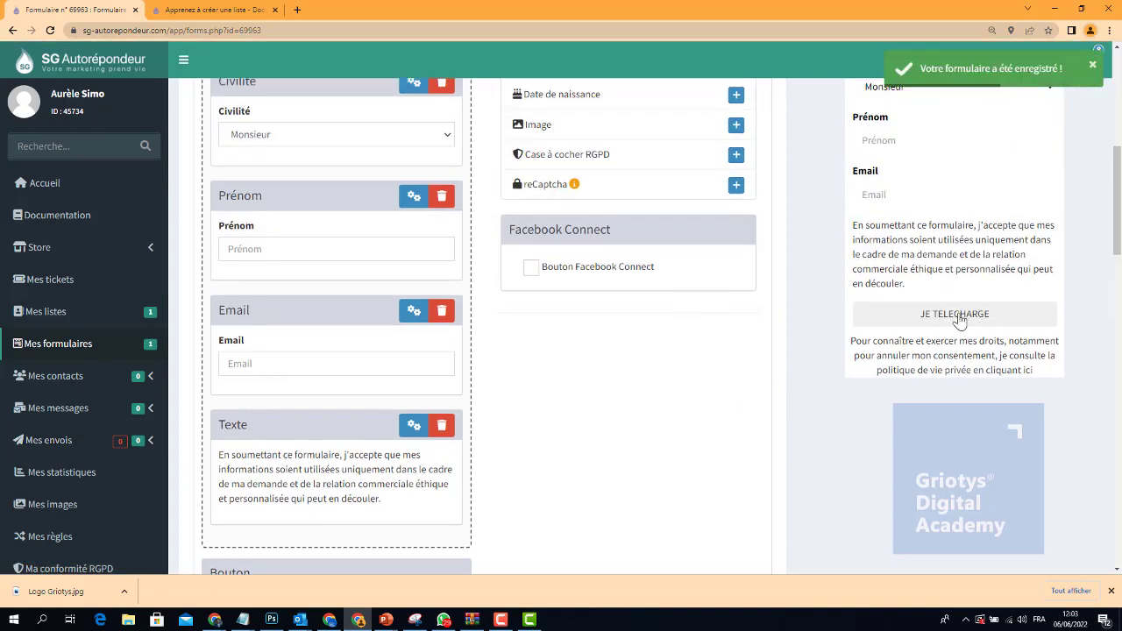
scroll(754, 338, "up", 2)
scroll(756, 338, "up", 2)
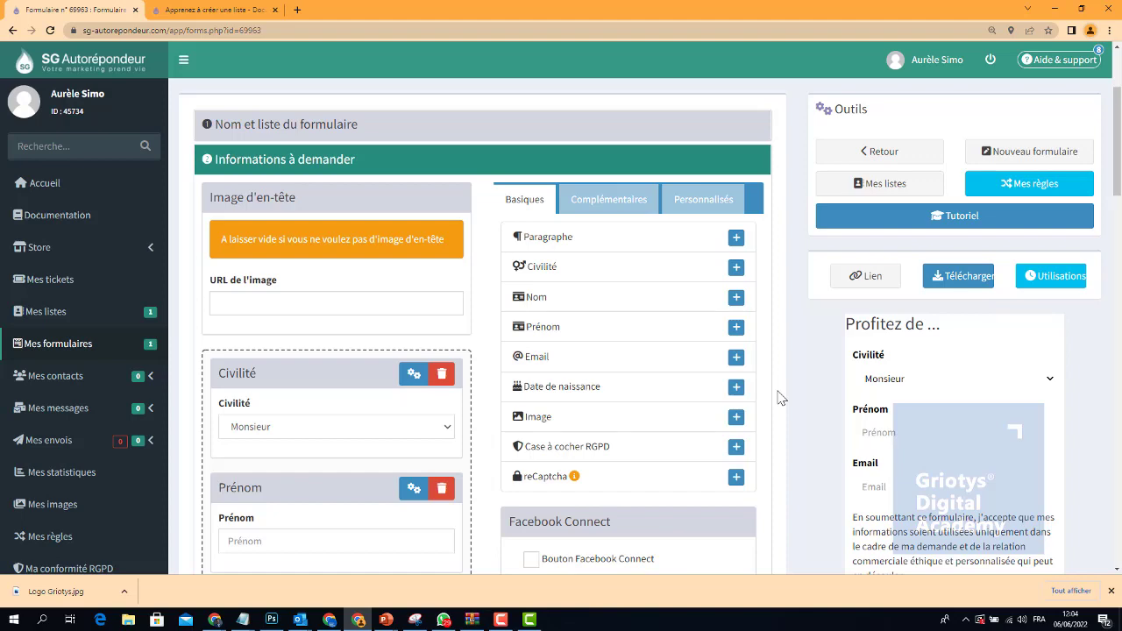
scroll(959, 371, "down", 2)
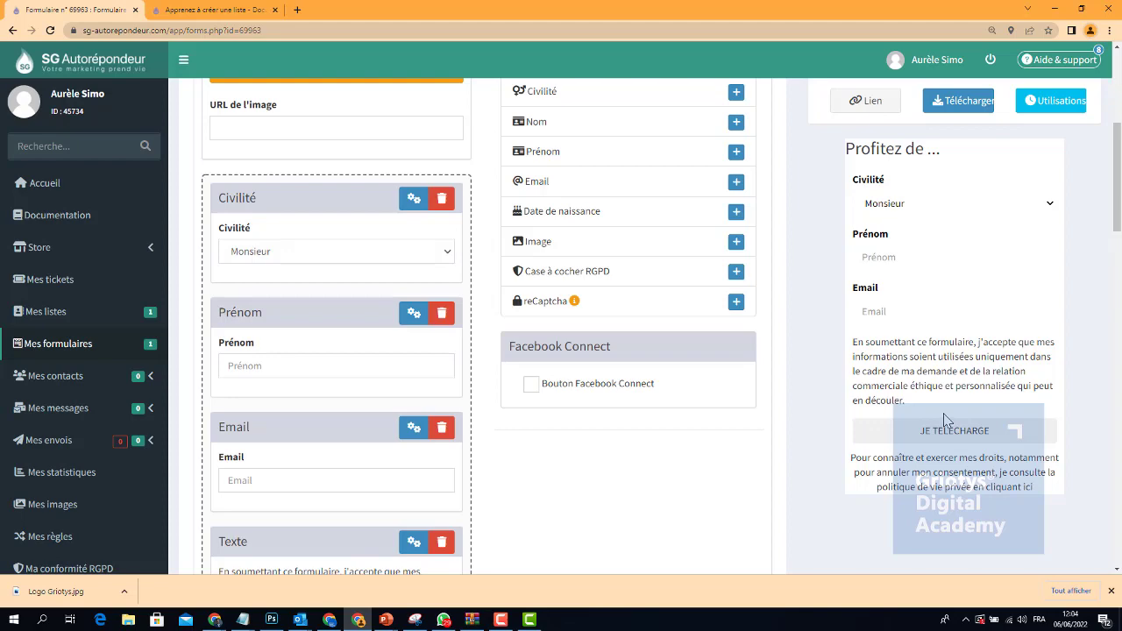
scroll(806, 447, "down", 3)
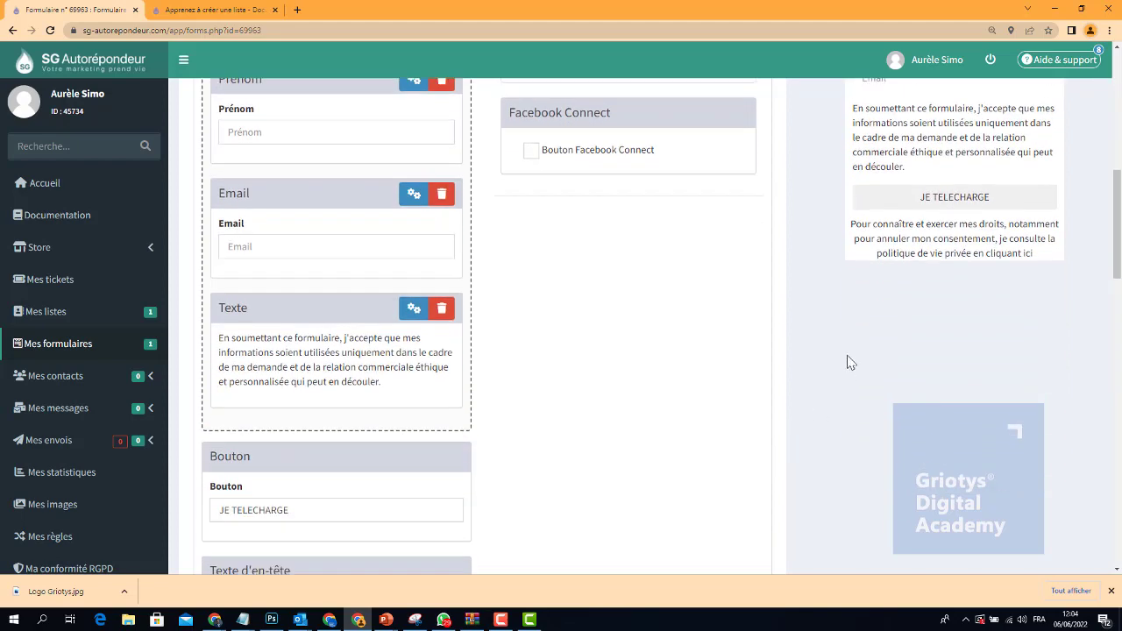
Review the requested information blocks, the header image and text settings, and the form preview, then collapse the section.
scroll(846, 362, "down", 8)
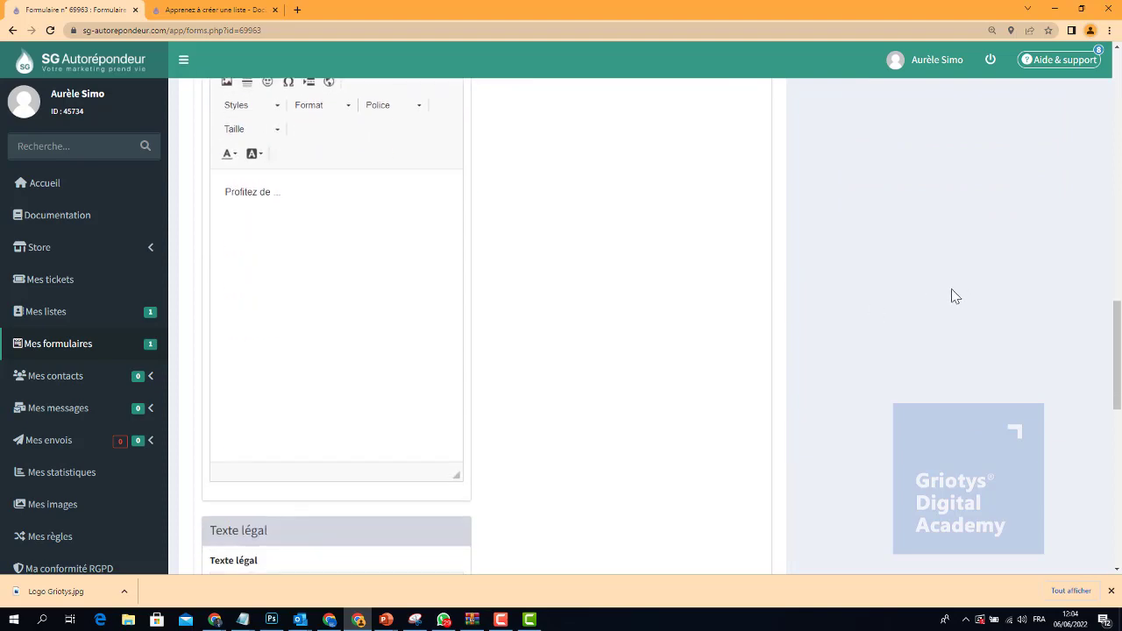
scroll(955, 296, "up", 10)
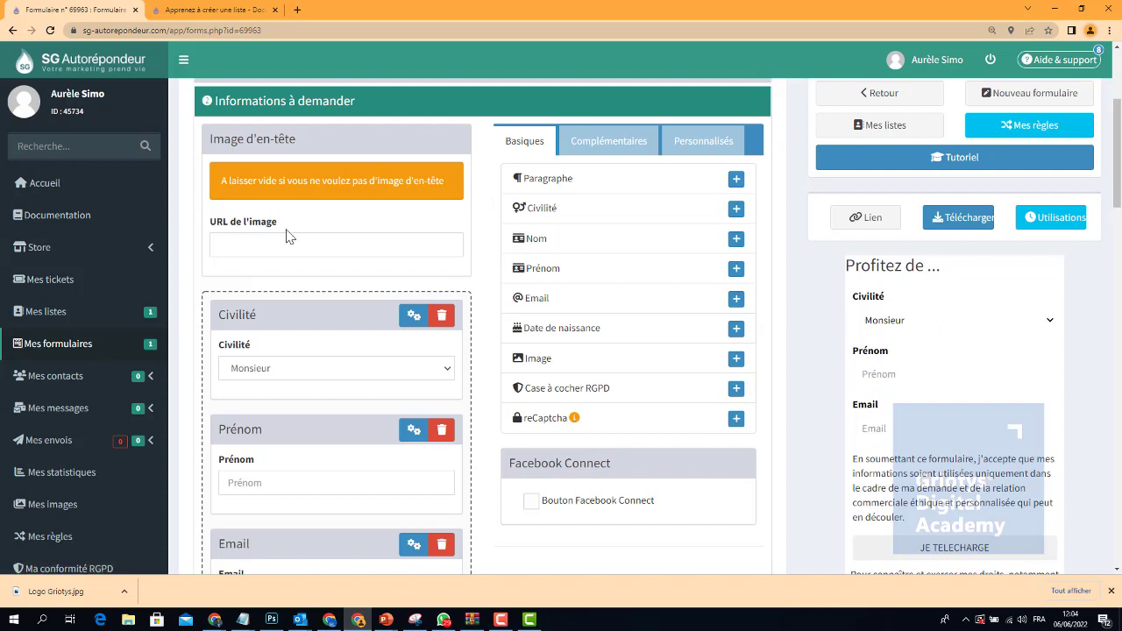
scroll(922, 293, "down", 1)
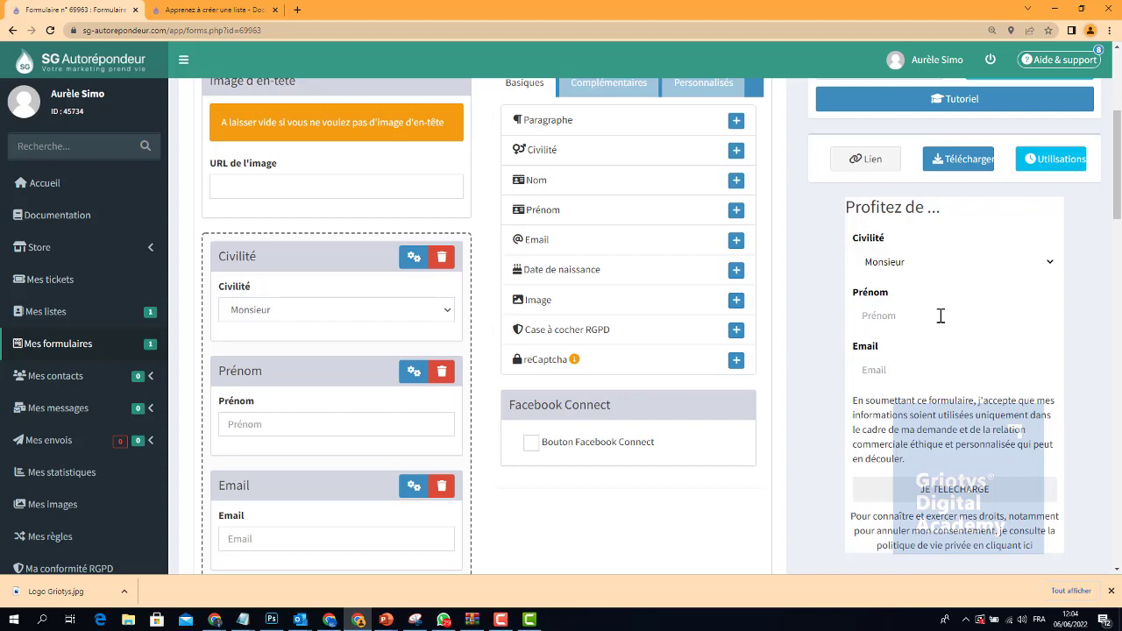
scroll(940, 313, "down", 7)
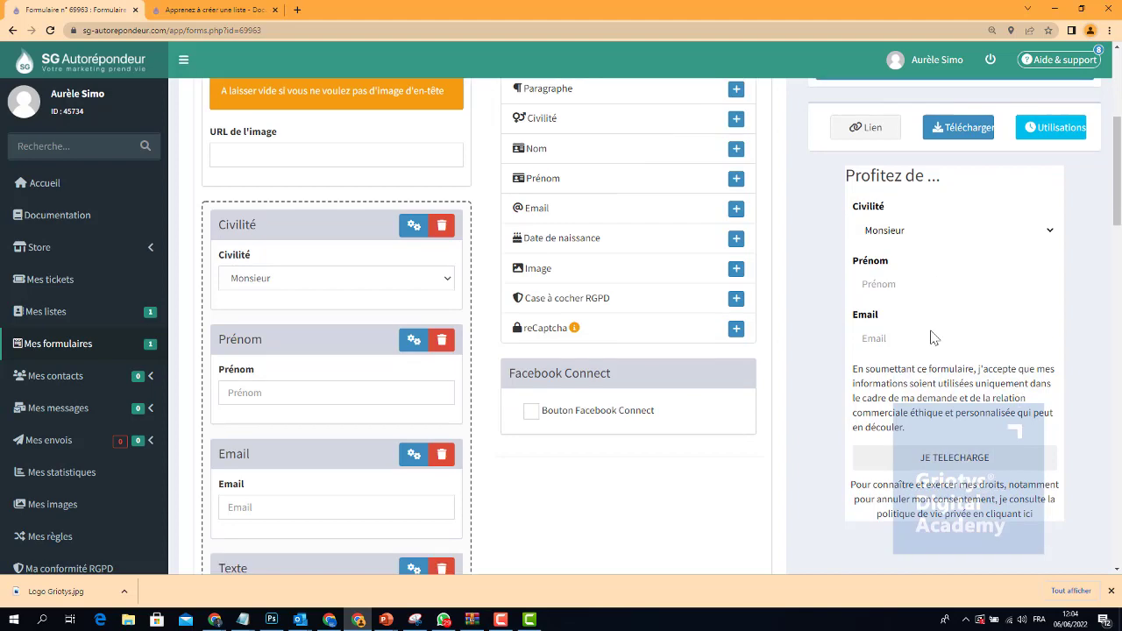
scroll(682, 389, "down", 10)
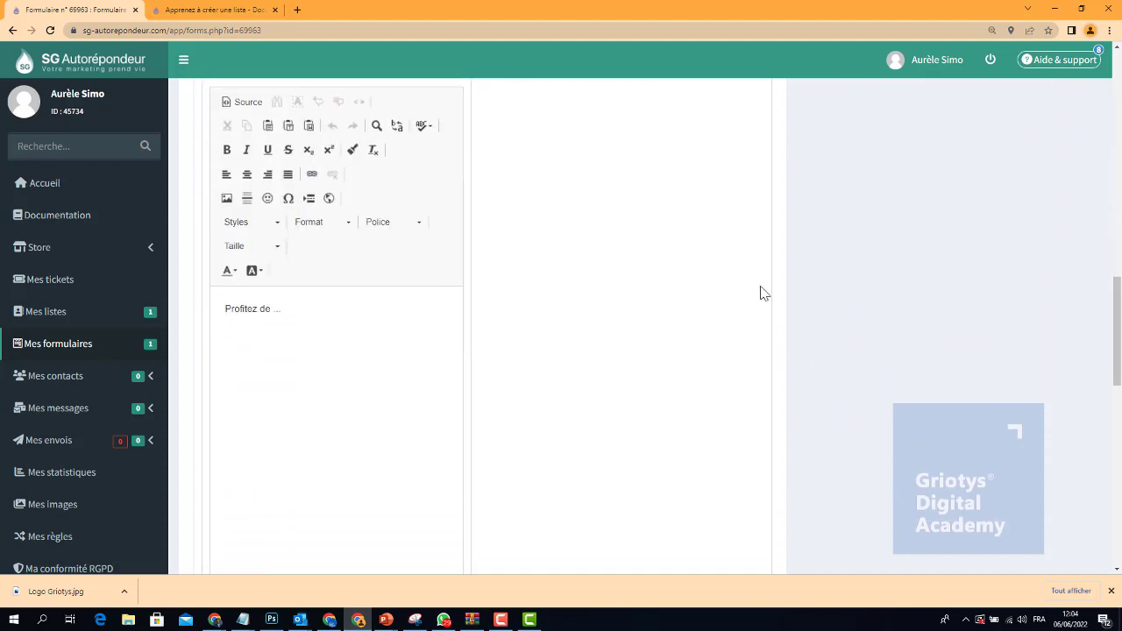
scroll(558, 298, "up", 20)
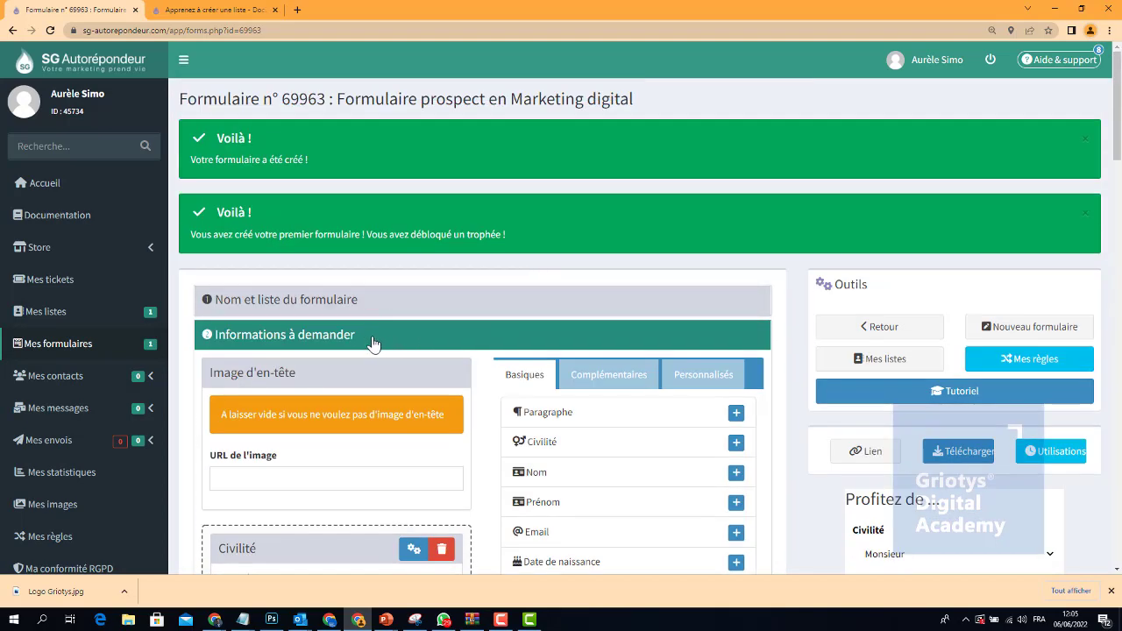
left_click(485, 337)
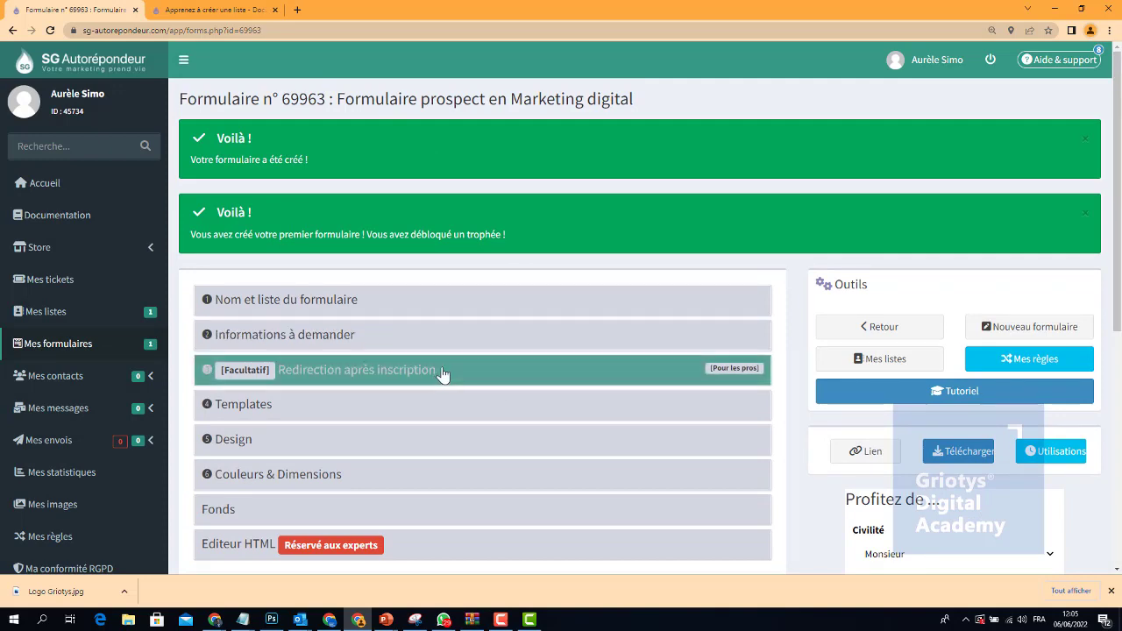
Examine the optional redirect URLs after registration and the Colonne, Horizontal and Bi-colonne form templates.
left_click(486, 375)
scroll(487, 375, "down", 2)
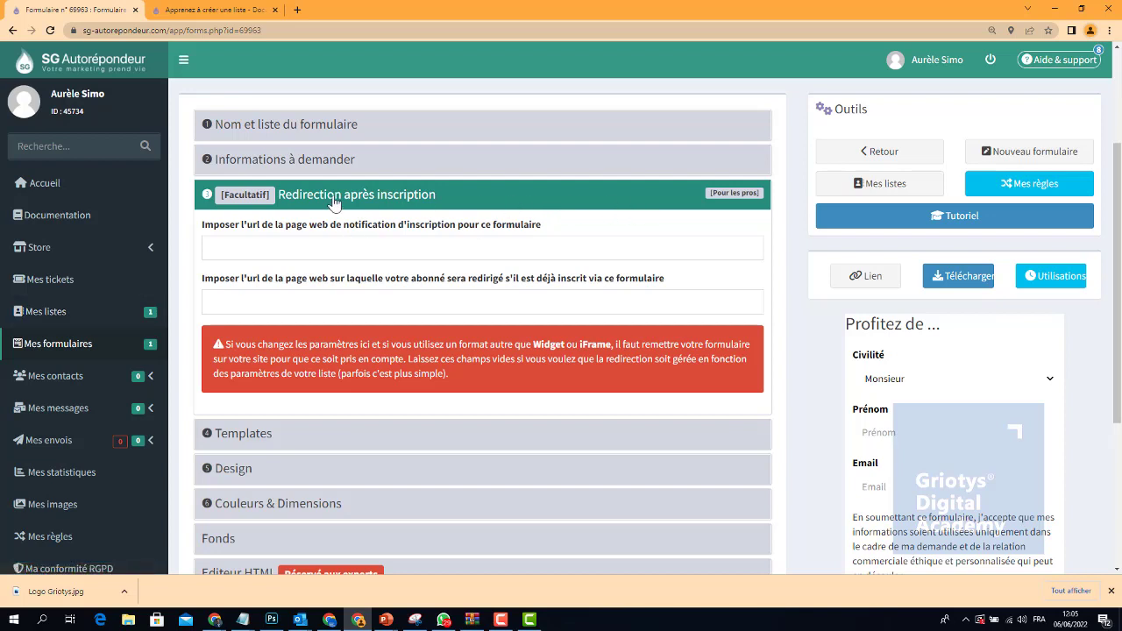
left_click(489, 204)
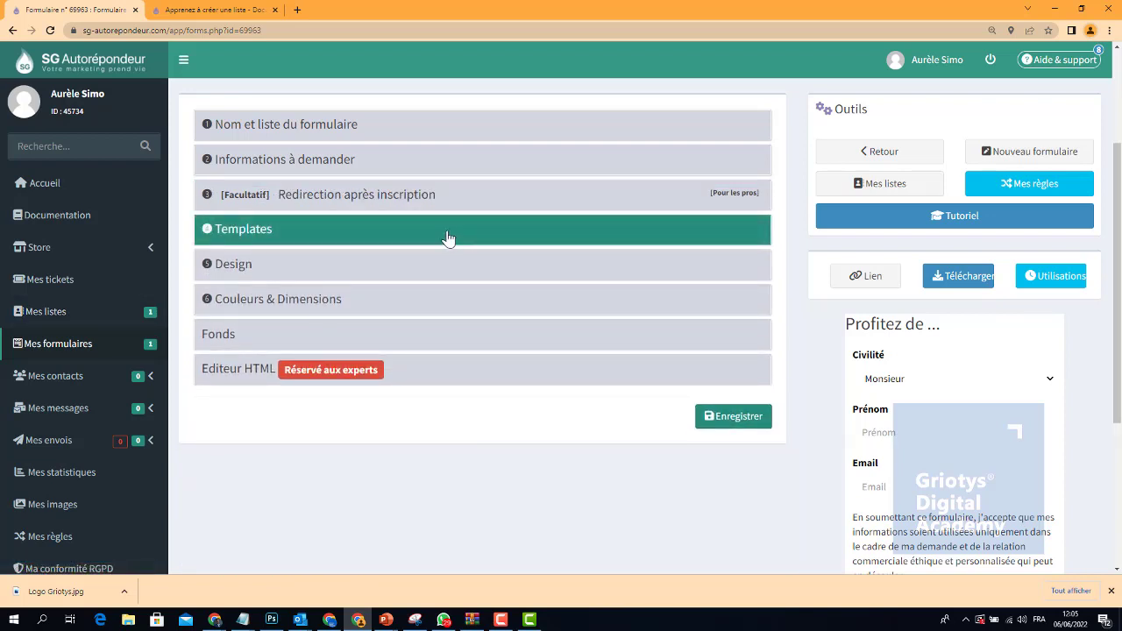
scroll(968, 391, "down", 2)
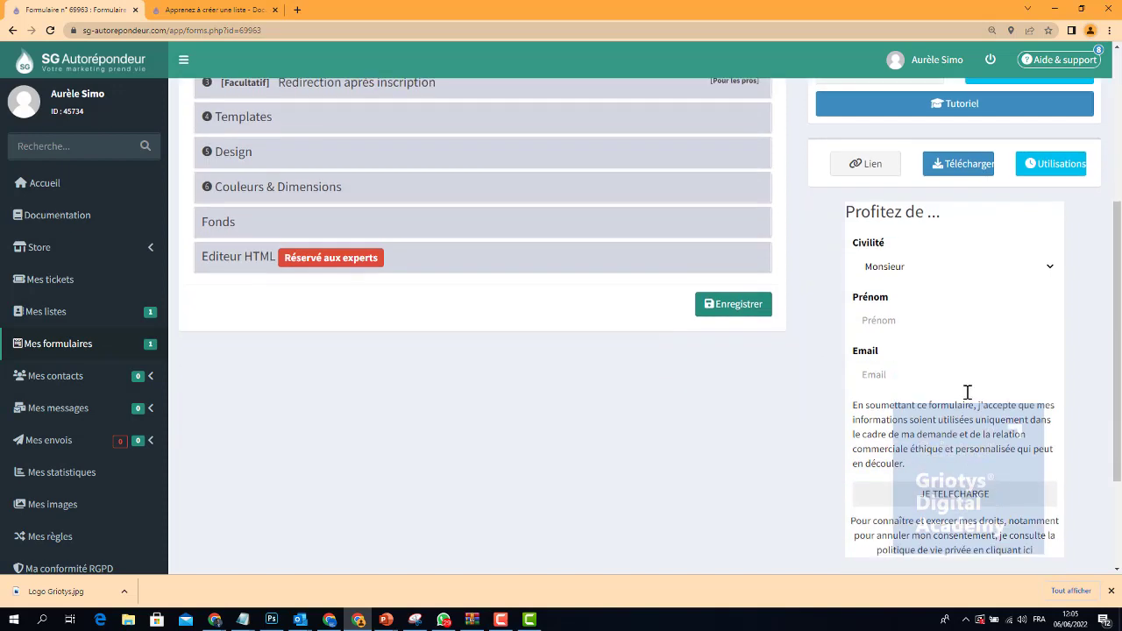
scroll(404, 377, "up", 2)
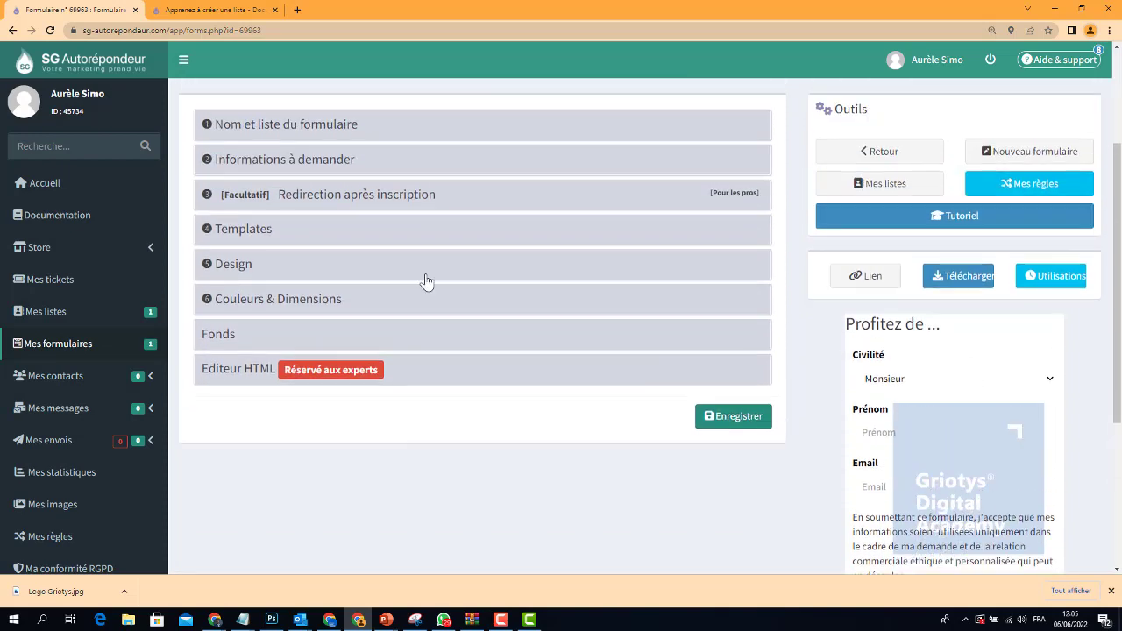
left_click(401, 232)
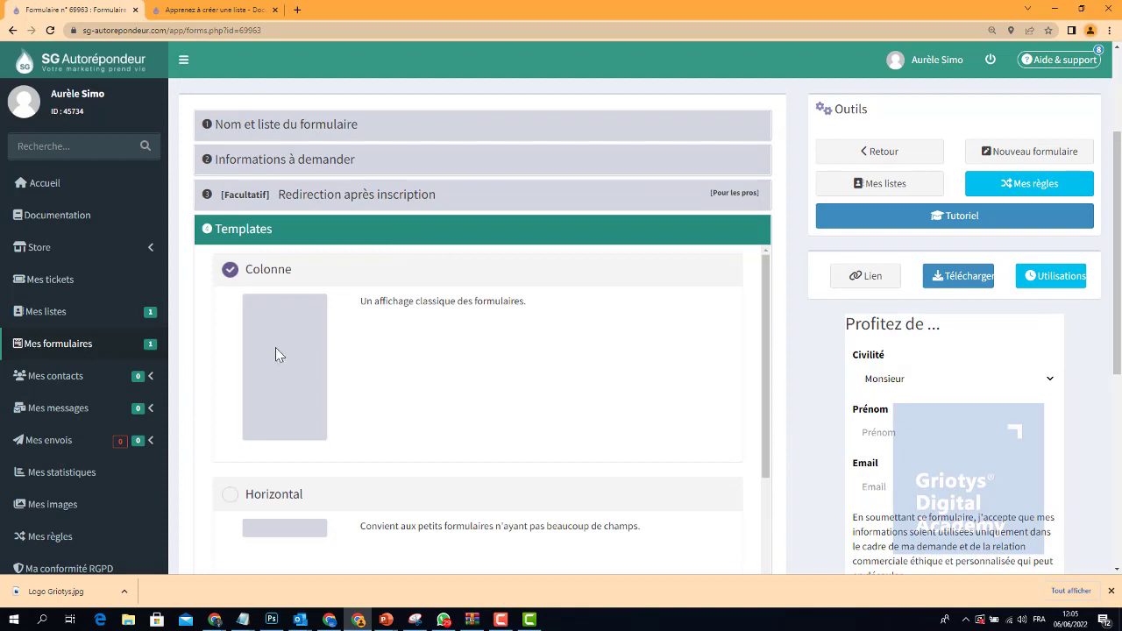
scroll(275, 354, "down", 3)
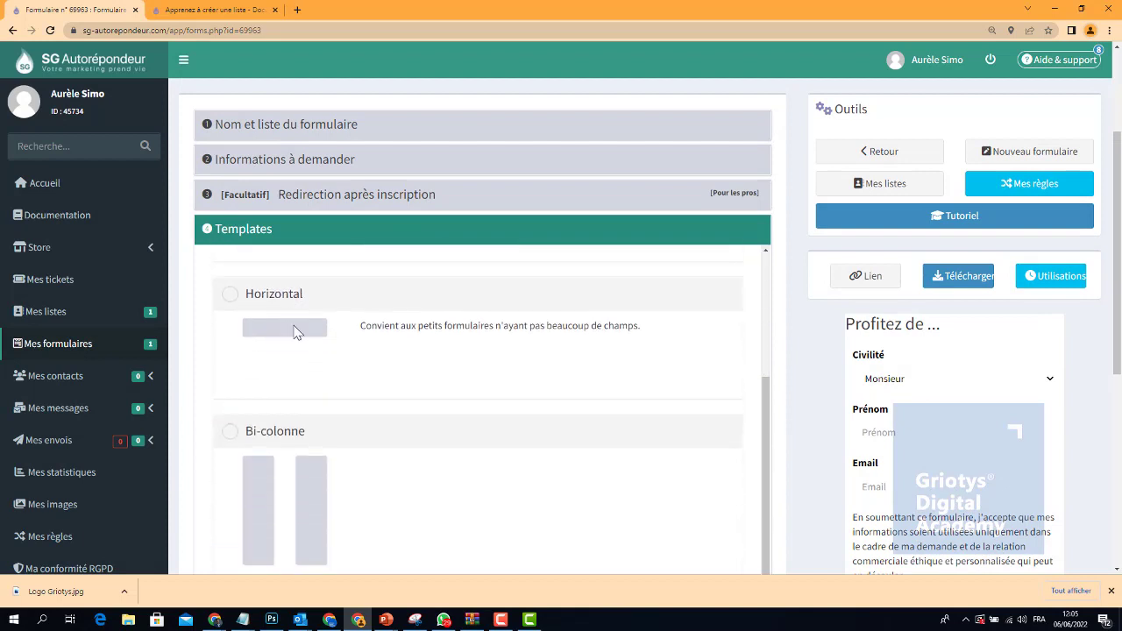
scroll(293, 331, "up", 3)
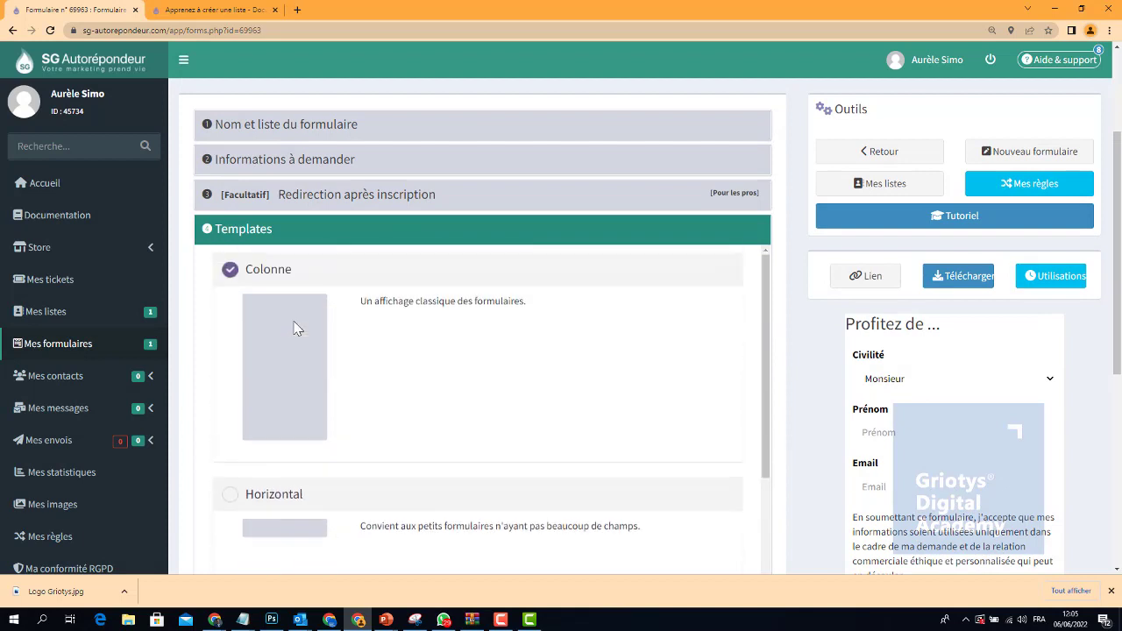
left_click(521, 230)
Browse the available design themes for the form, from Sans thème to Material Ribbon and Flat.
left_click(451, 266)
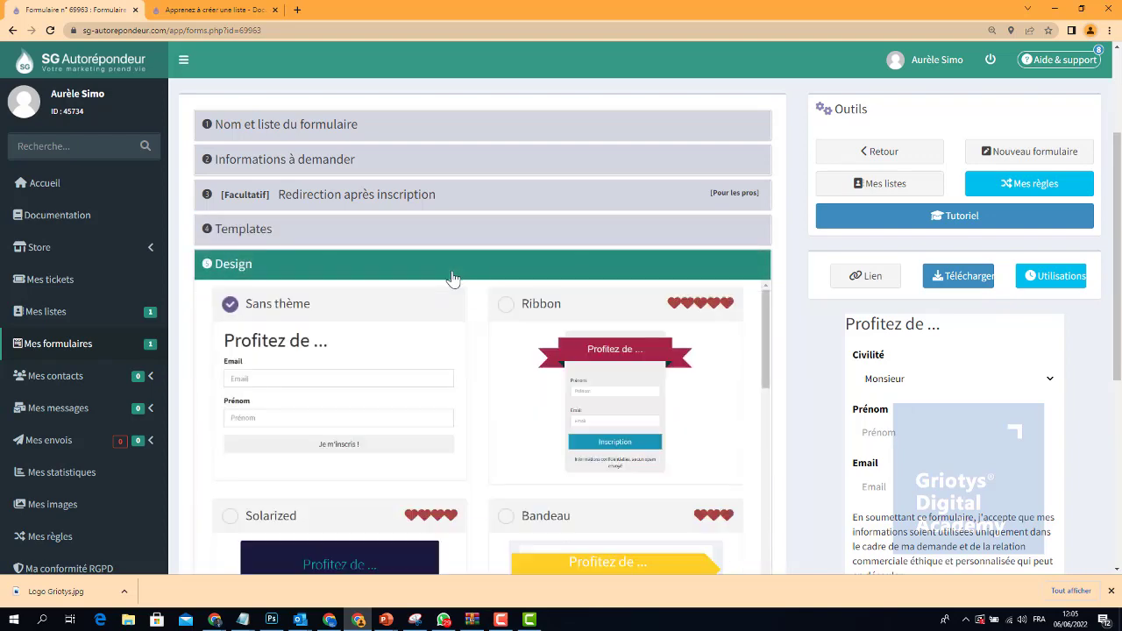
scroll(325, 288, "down", 2)
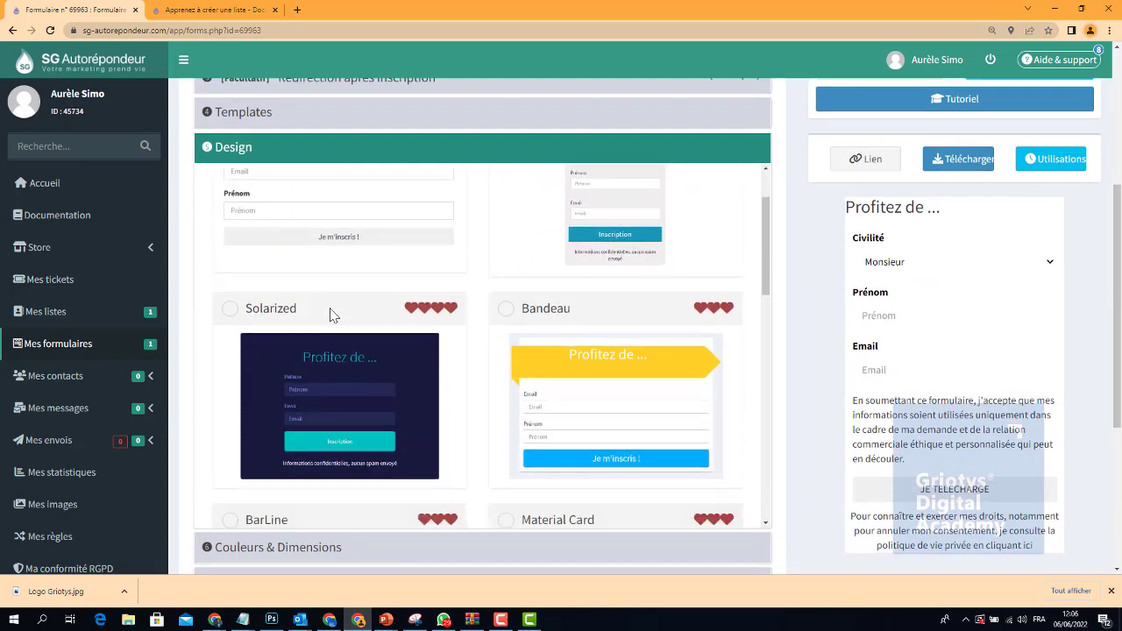
scroll(336, 358, "down", 4)
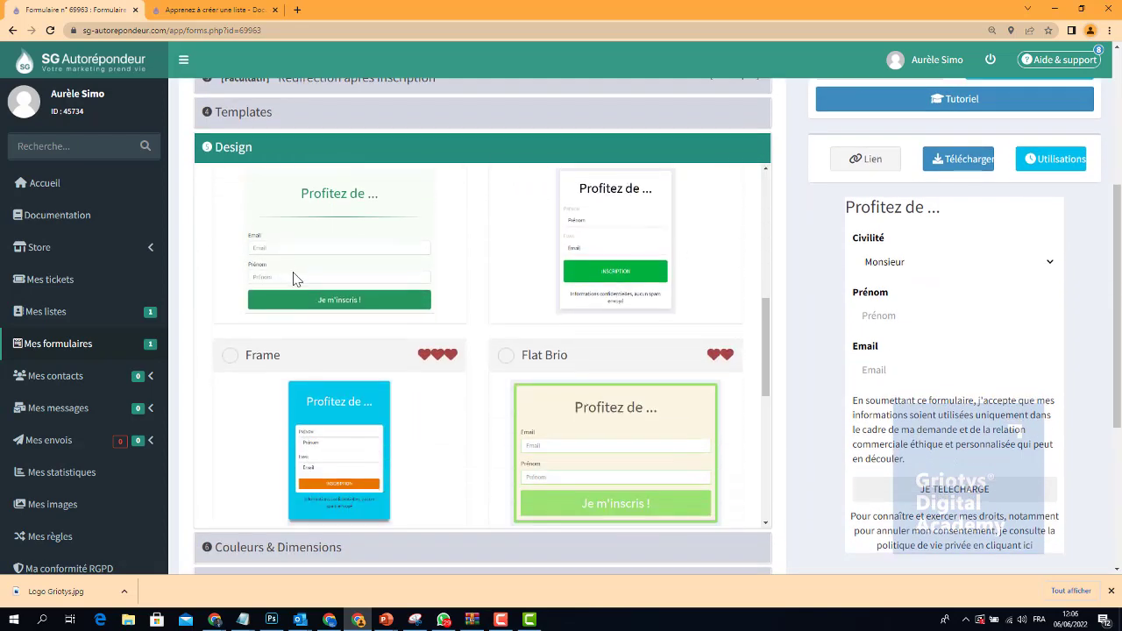
scroll(491, 313, "up", 2)
scroll(451, 357, "down", 4)
scroll(451, 358, "down", 3)
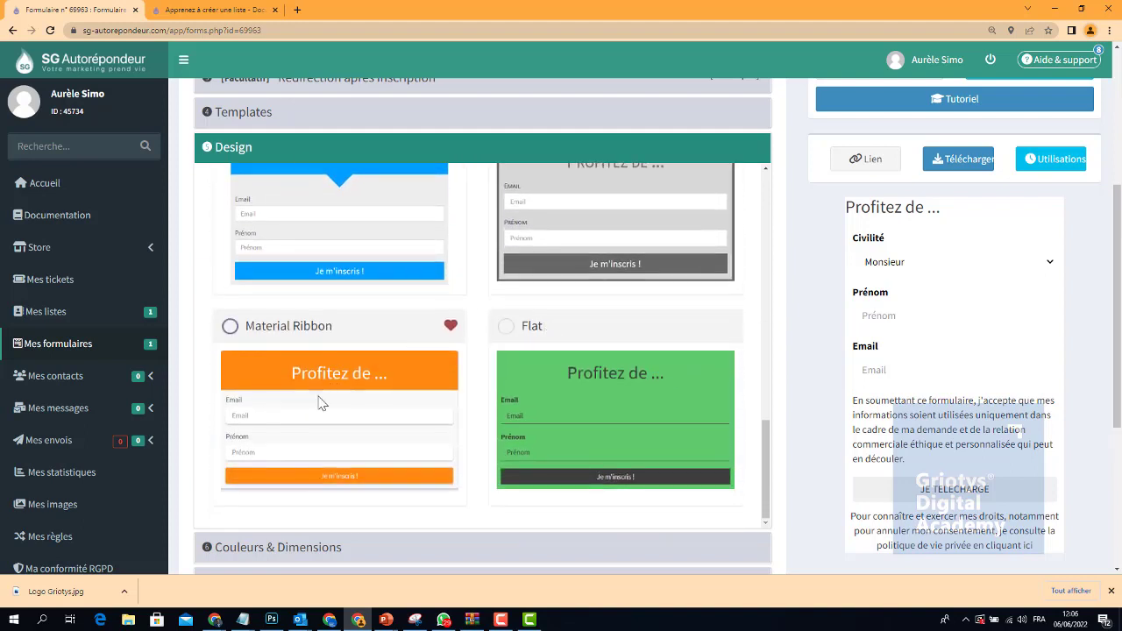
scroll(505, 389, "down", 2)
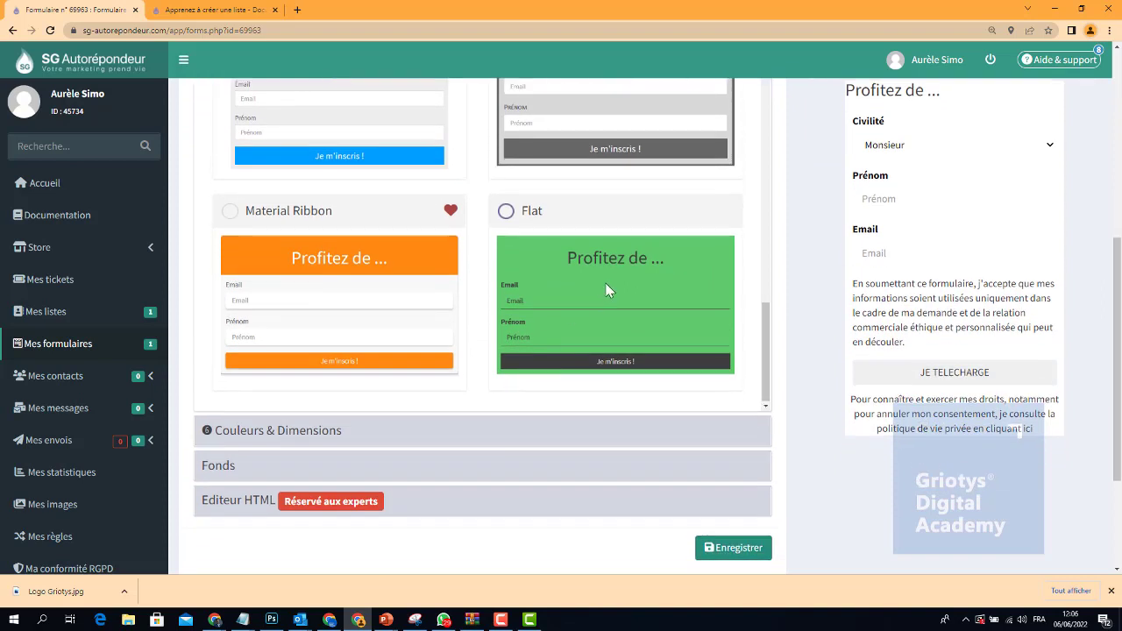
scroll(488, 314, "up", 3)
scroll(488, 314, "up", 5)
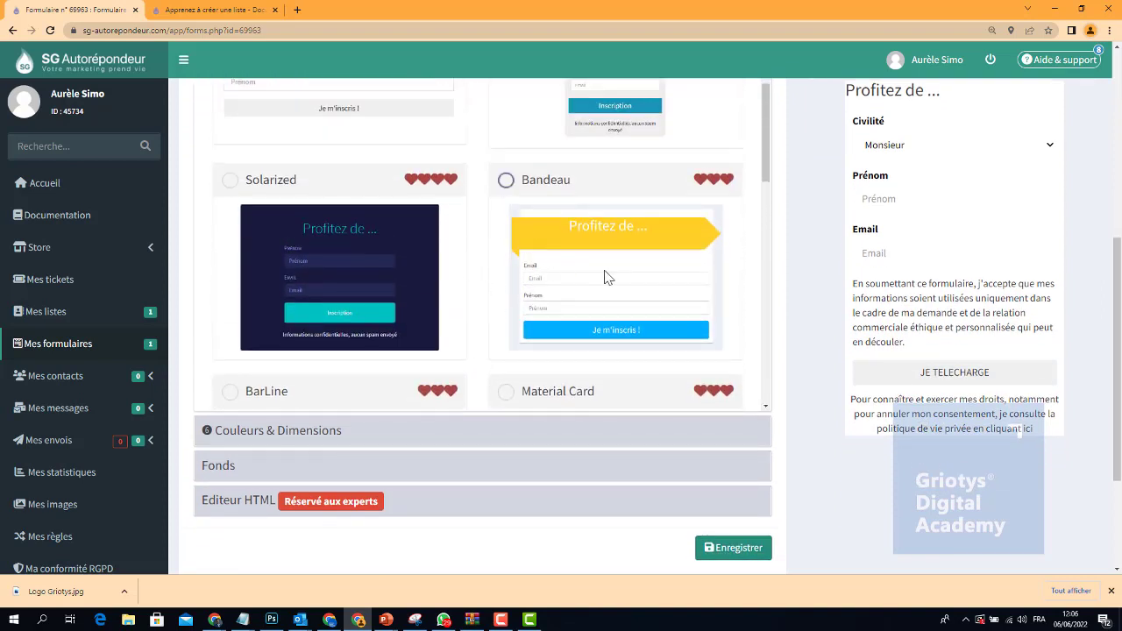
Apply the Material Card design theme to the form and check it in the preview.
scroll(605, 275, "down", 2)
scroll(605, 275, "down", 1)
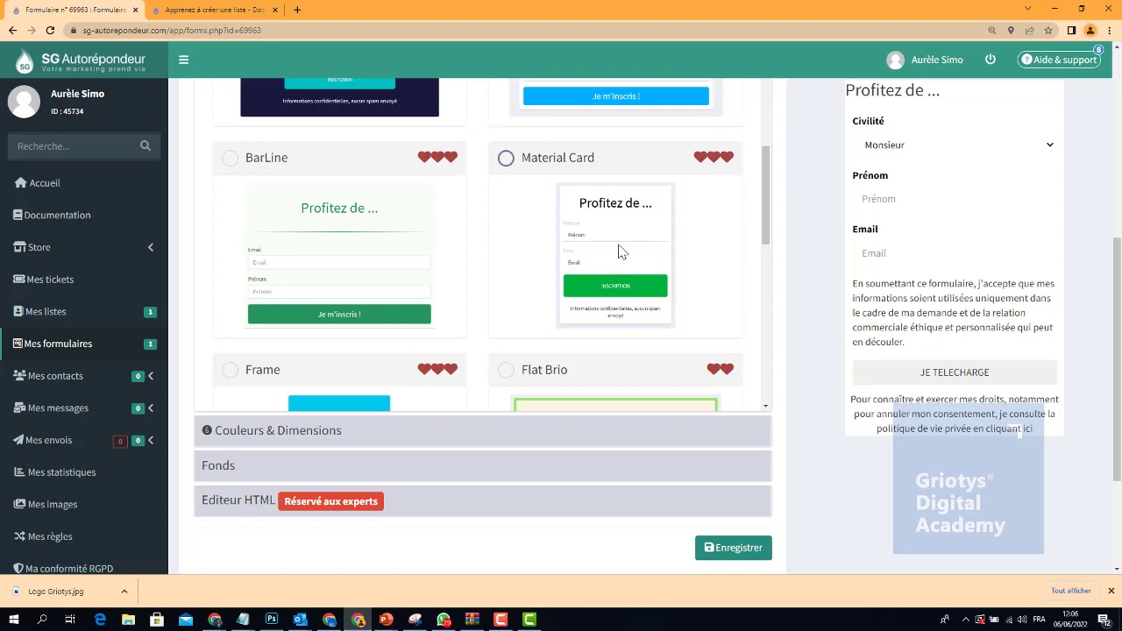
left_click(505, 160)
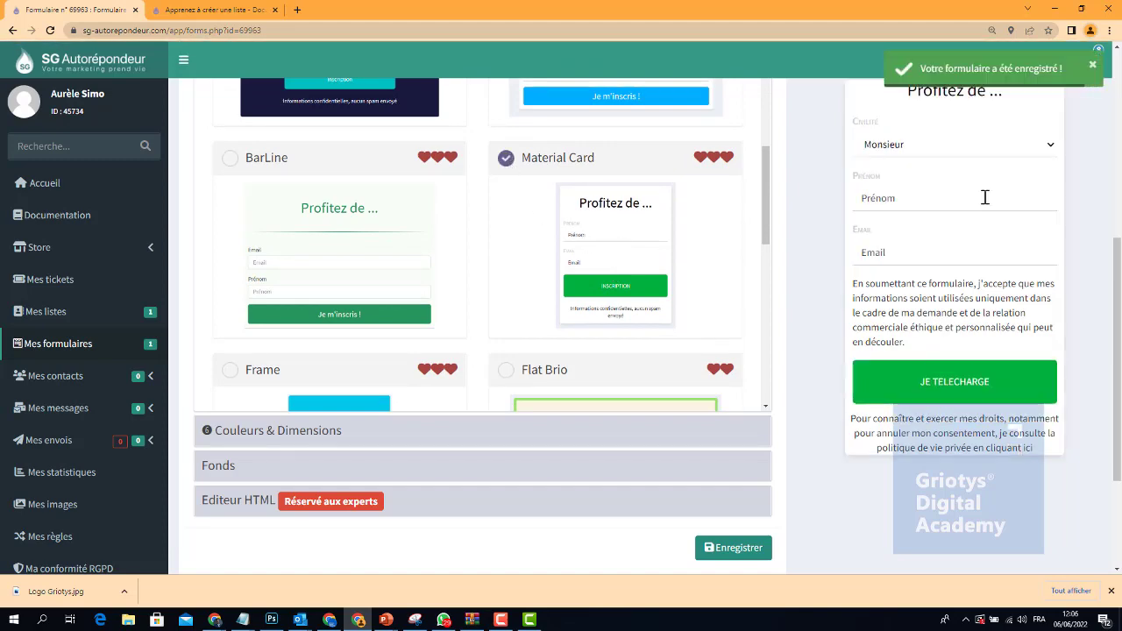
scroll(965, 308, "up", 1)
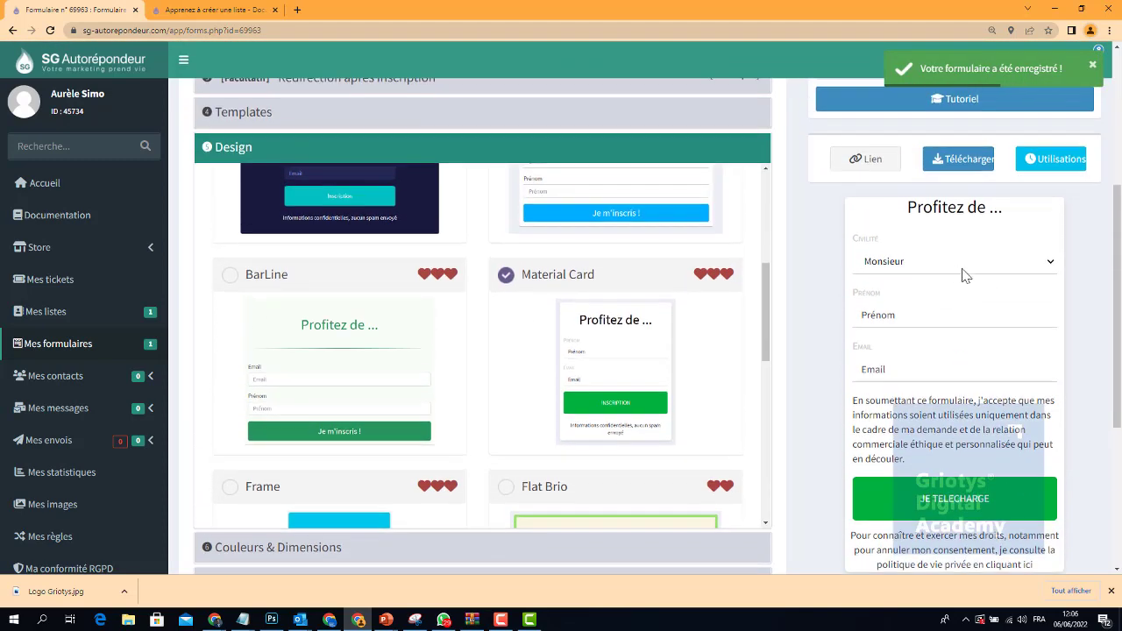
Apply the Solarized design theme to the form and check it in the preview.
left_click(352, 193)
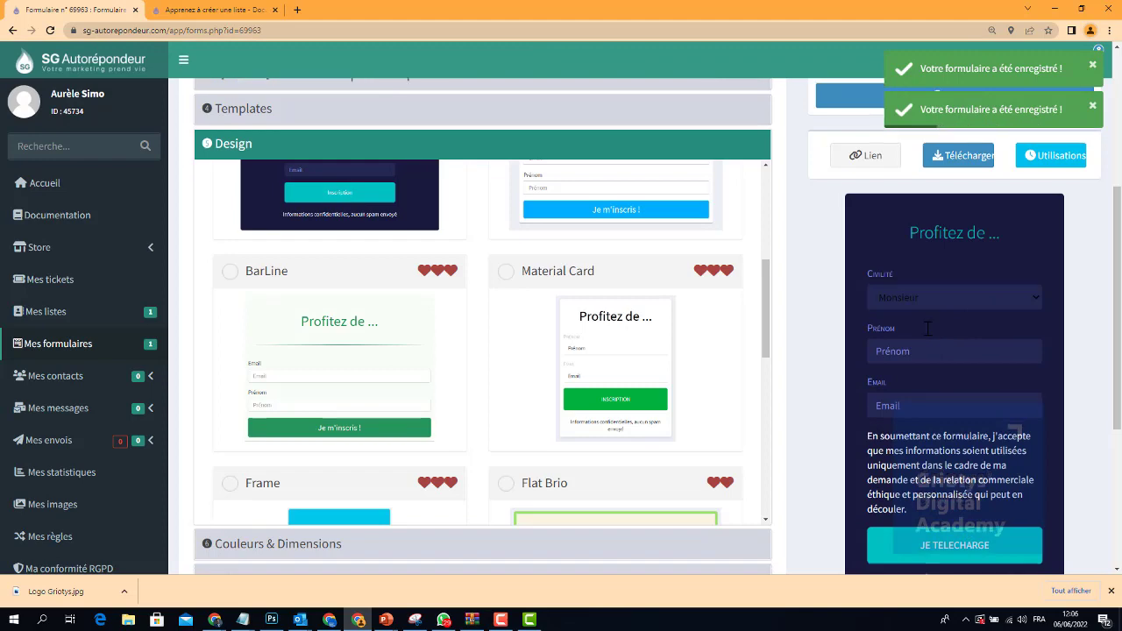
scroll(948, 331, "down", 2)
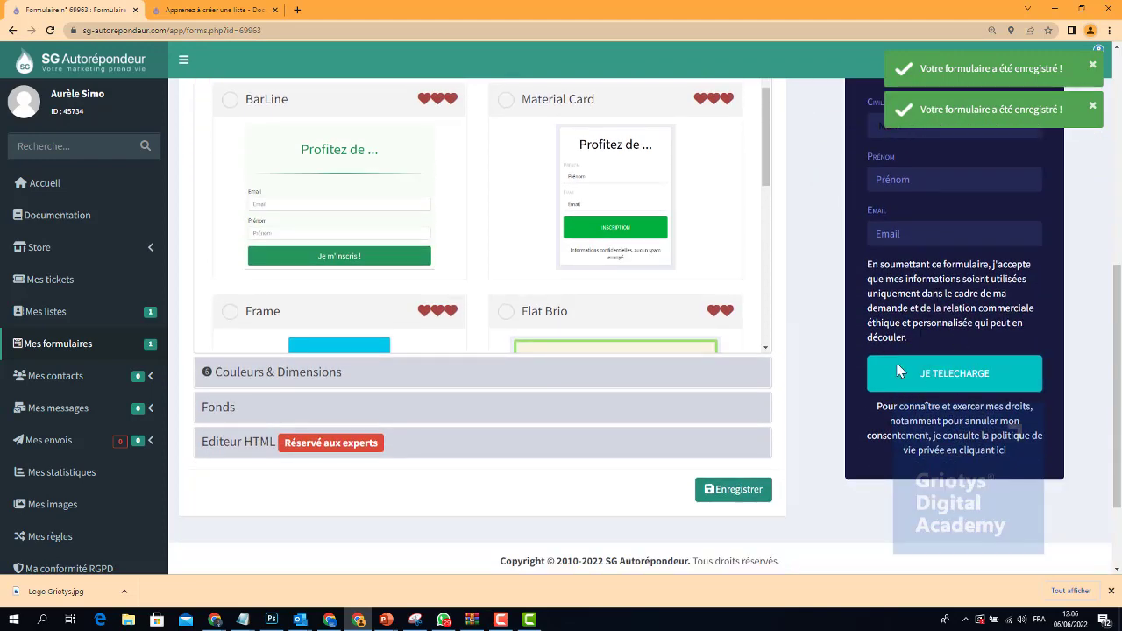
scroll(605, 316, "down", 1)
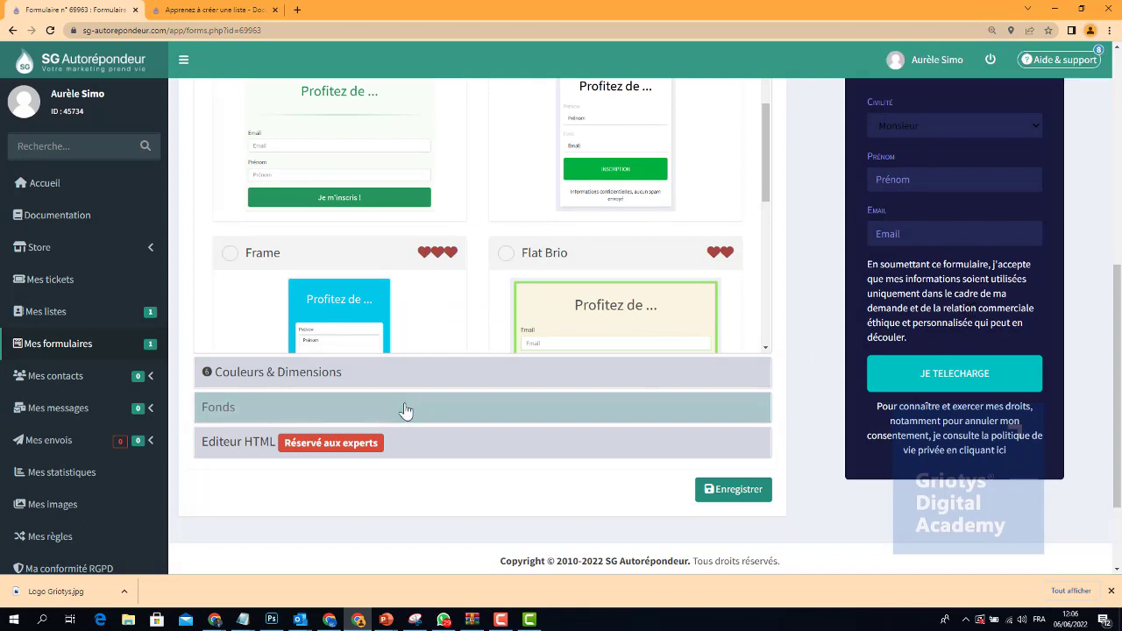
Set the form's Fond colour to pink #dd16a8, review the other colours and the preview, and collapse the colour settings.
left_click(416, 375)
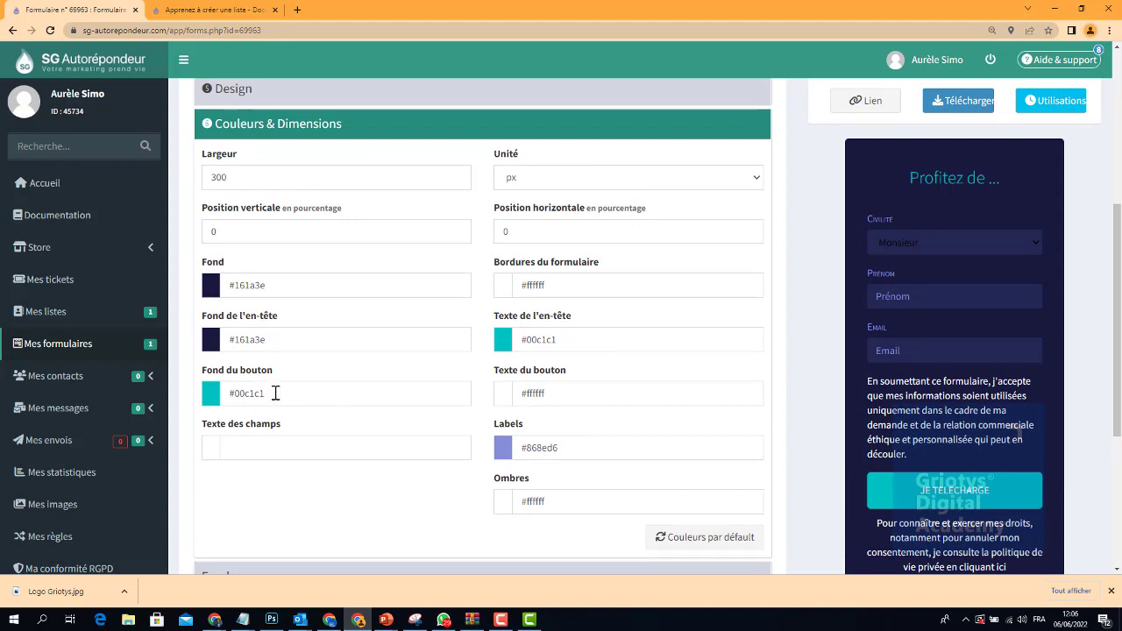
left_click(211, 289)
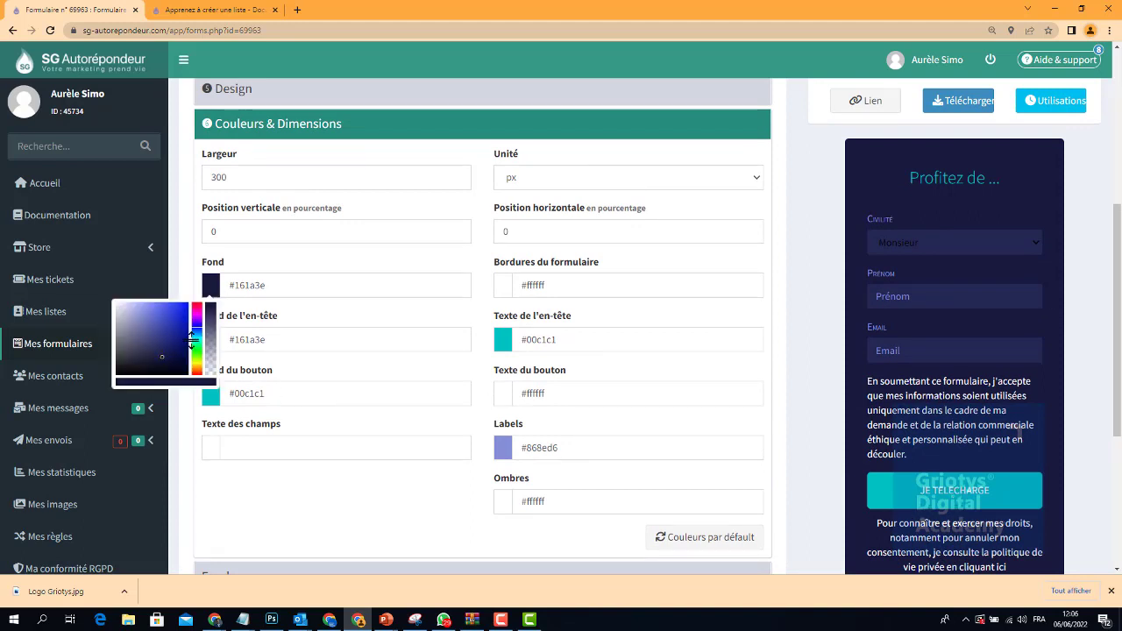
left_click_drag(191, 341, 180, 313)
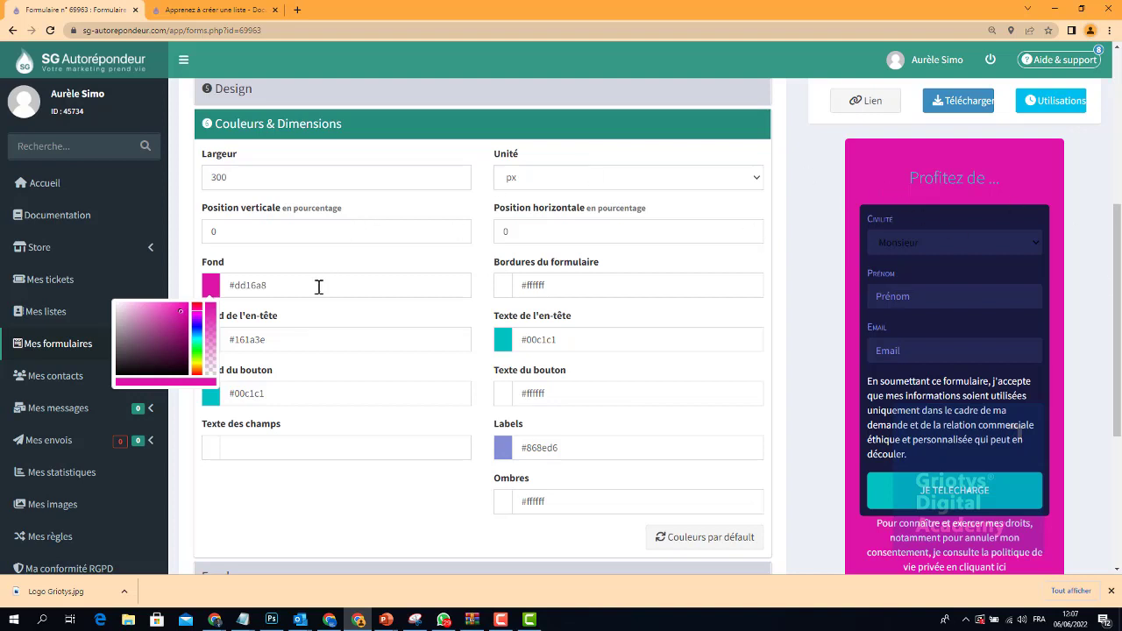
left_click(330, 253)
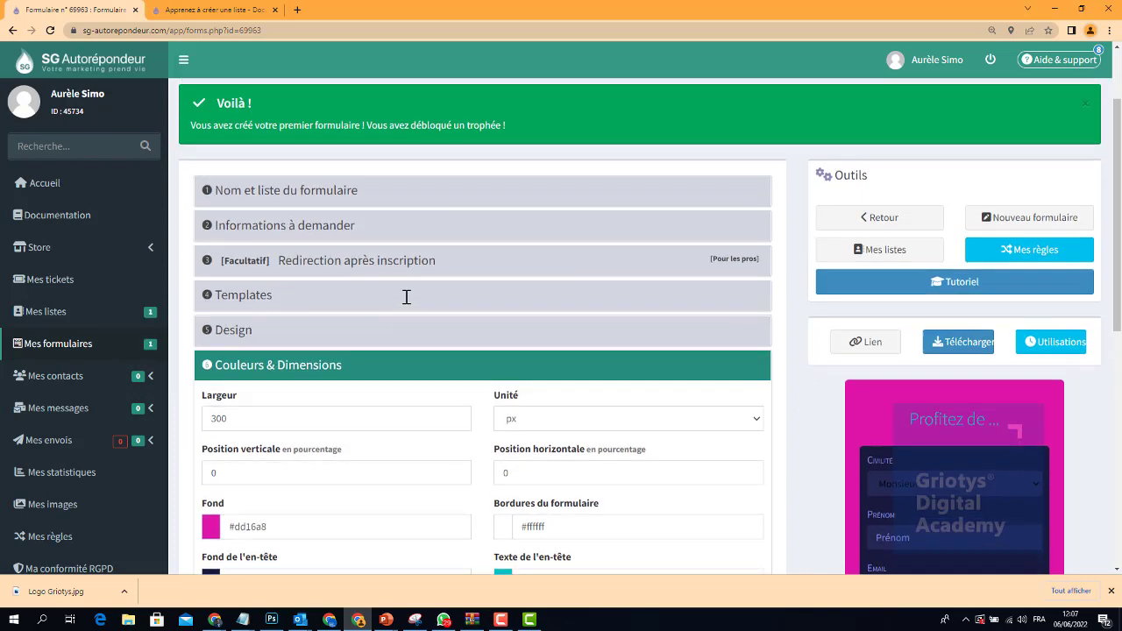
scroll(494, 298, "down", 1)
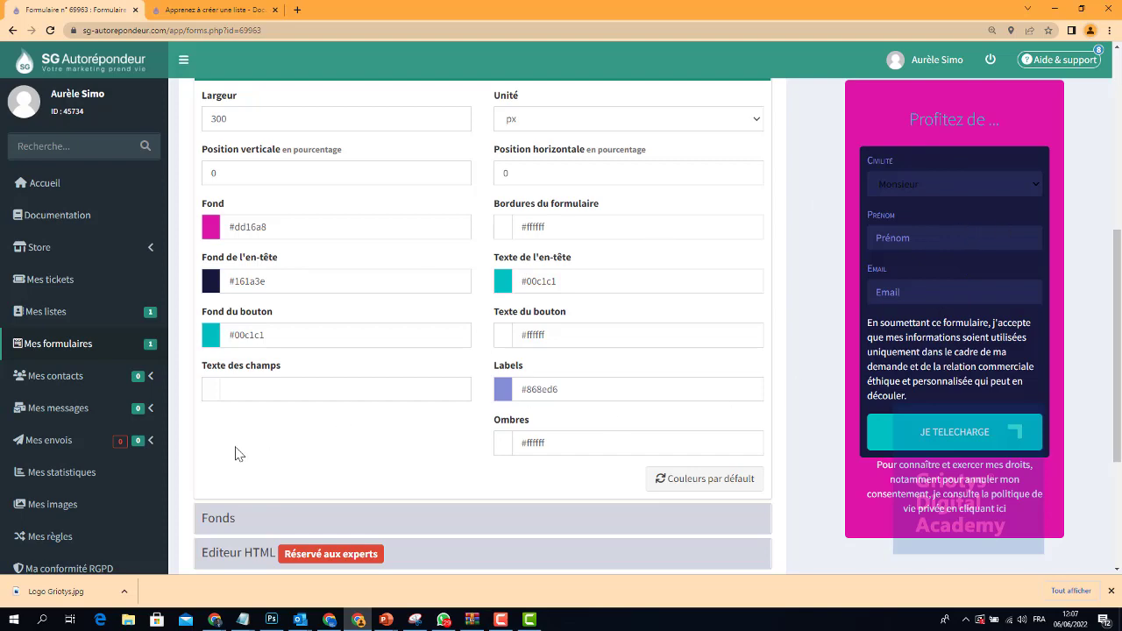
scroll(581, 358, "down", 3)
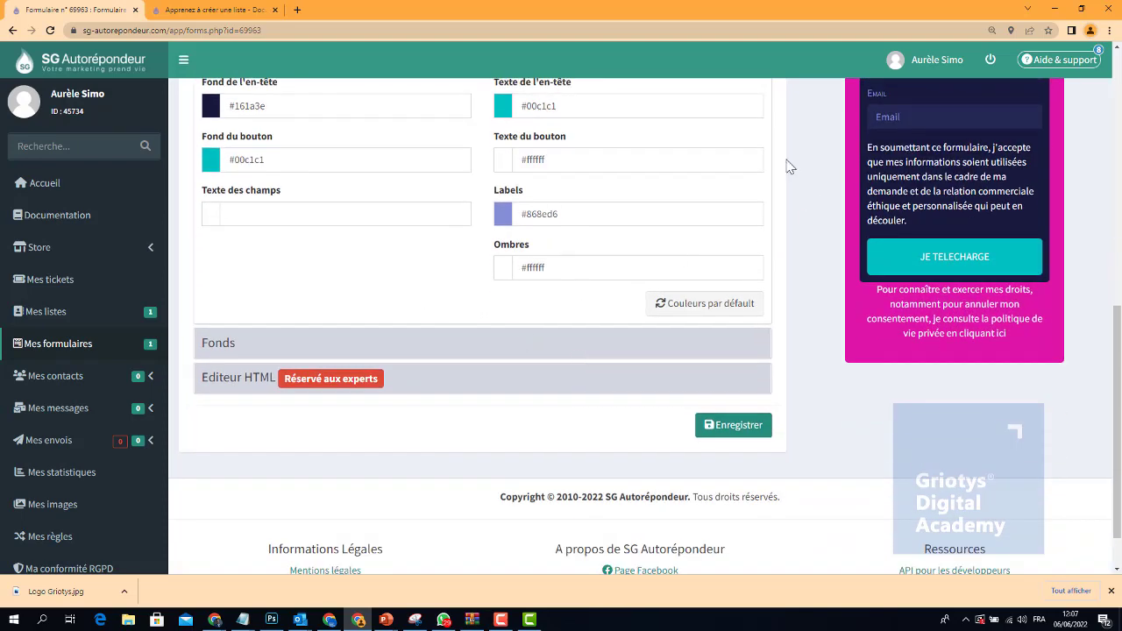
scroll(478, 289, "up", 5)
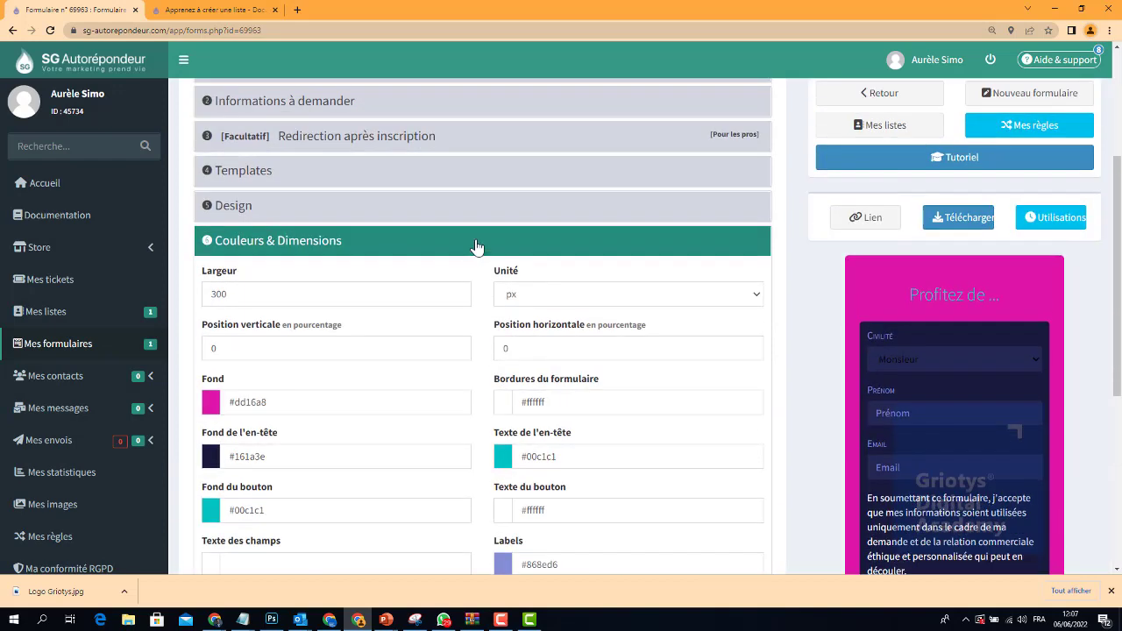
left_click(476, 247)
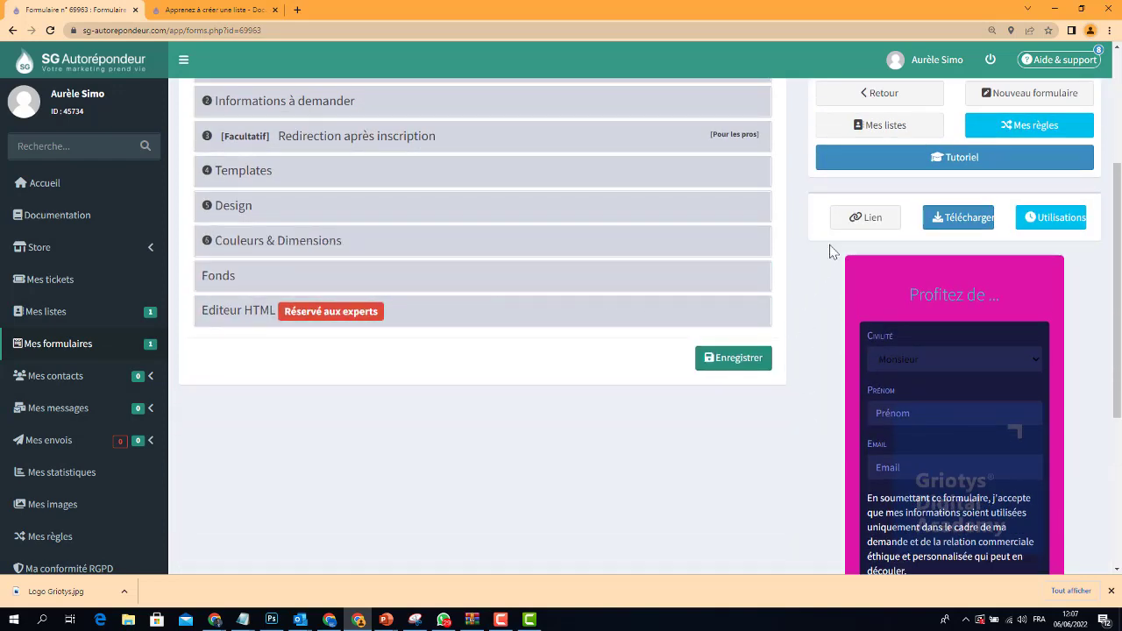
Open the form's public page with the predefined Thème Été background.
left_click(337, 279)
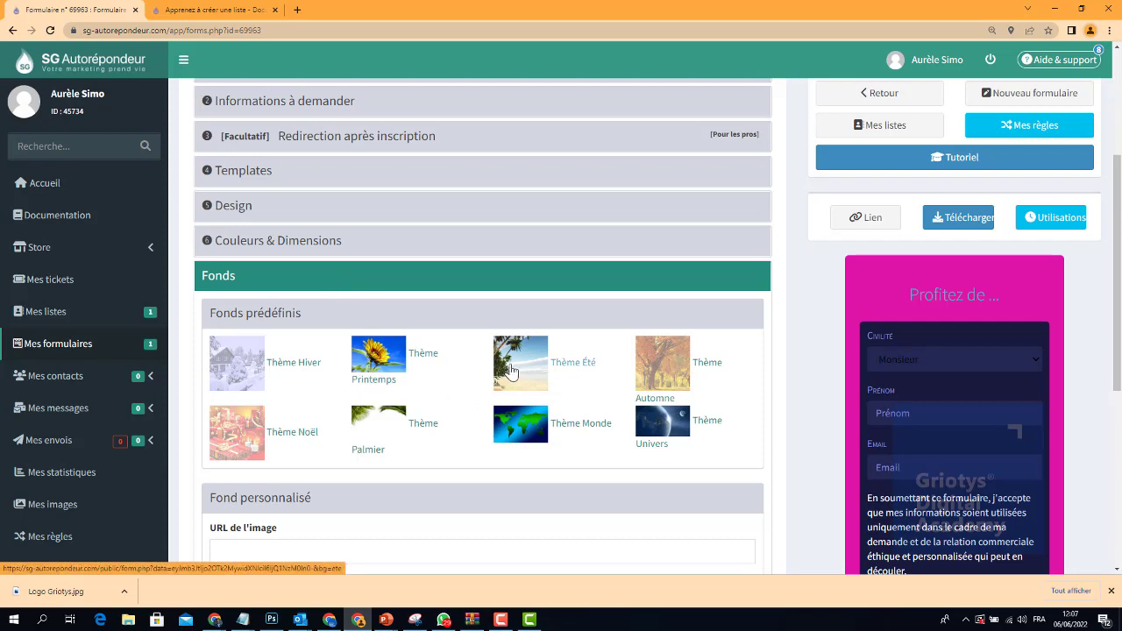
left_click(243, 12)
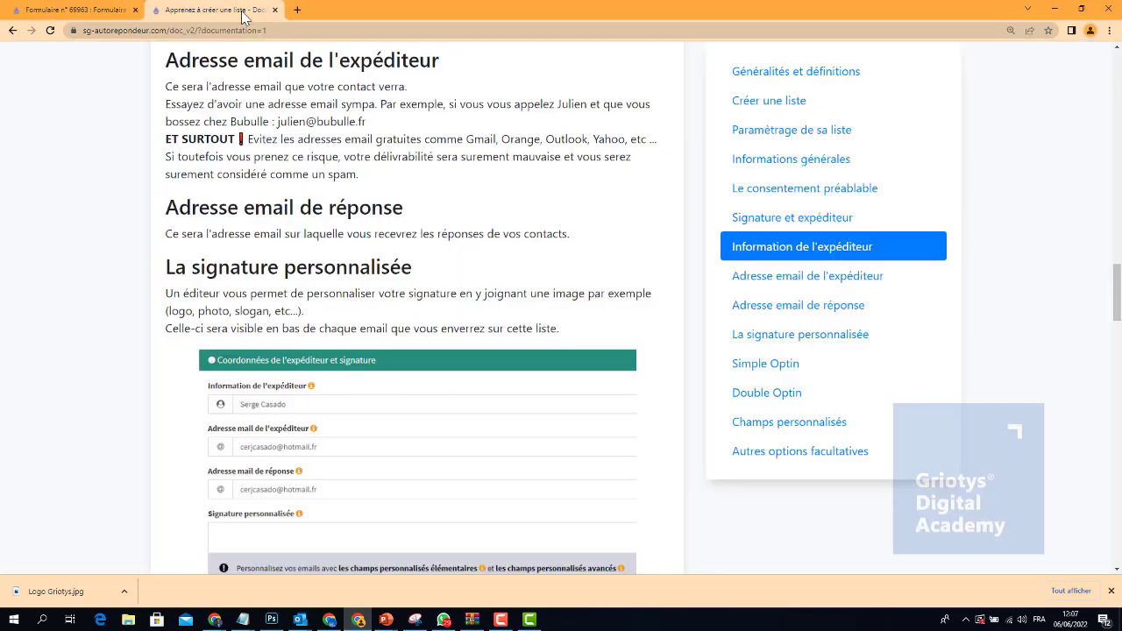
left_click(117, 10)
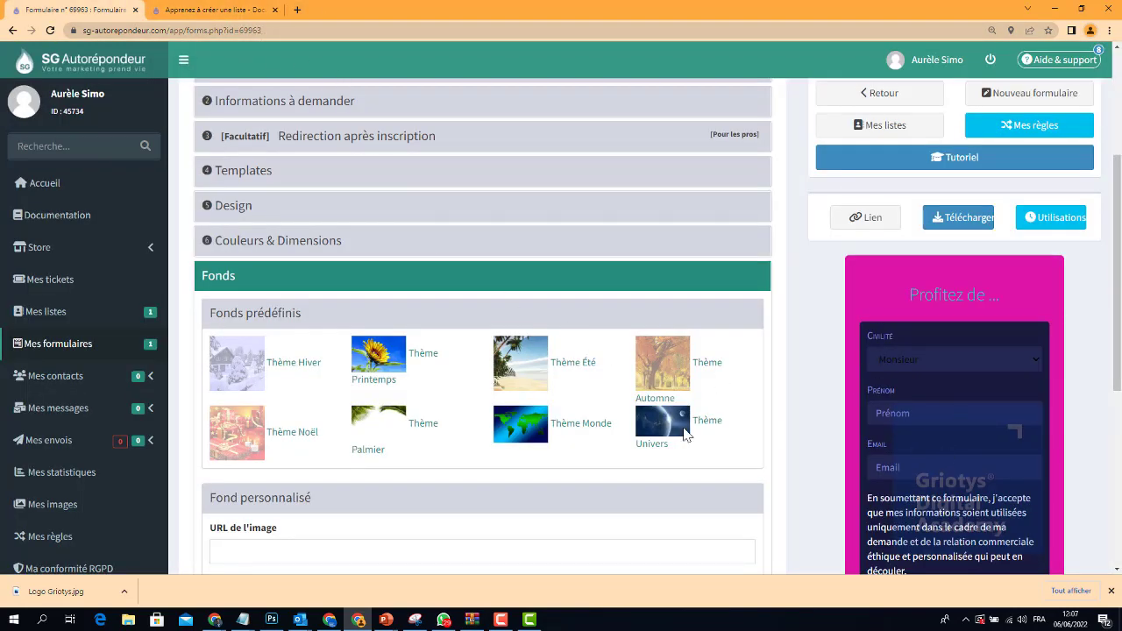
left_click(521, 367)
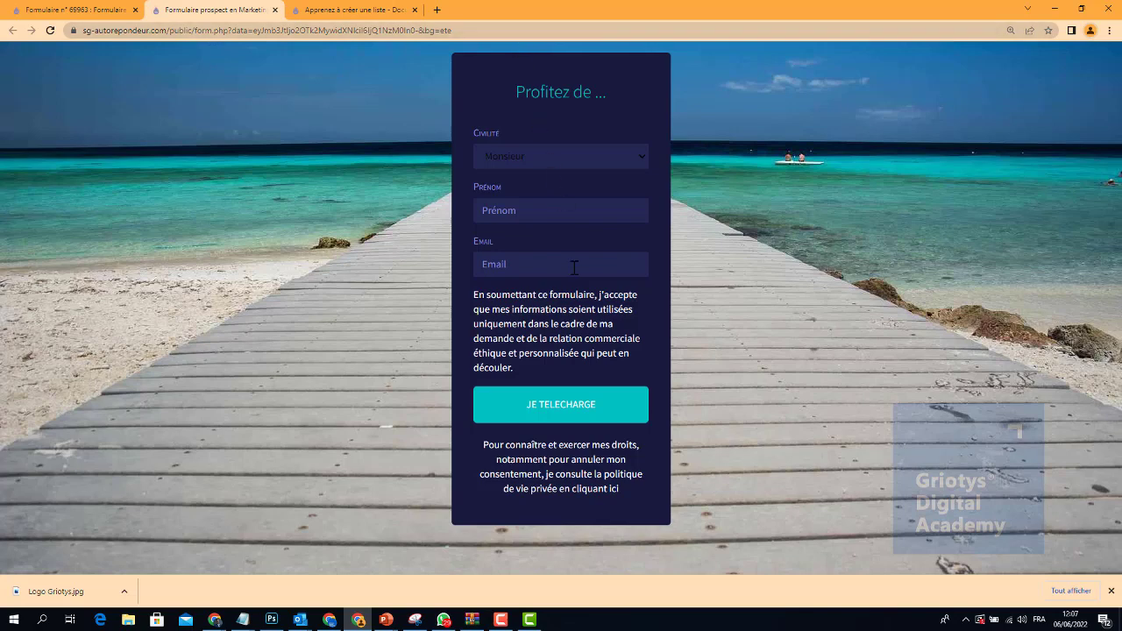
Copy the full URL of the summer-themed form page.
left_click(483, 29)
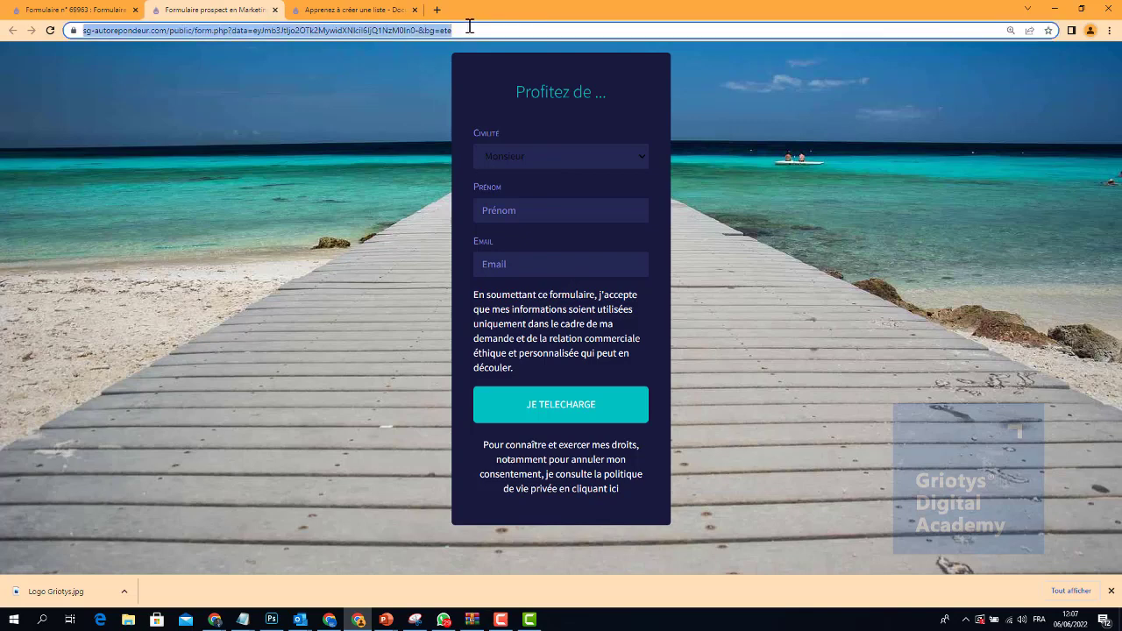
right_click(329, 35)
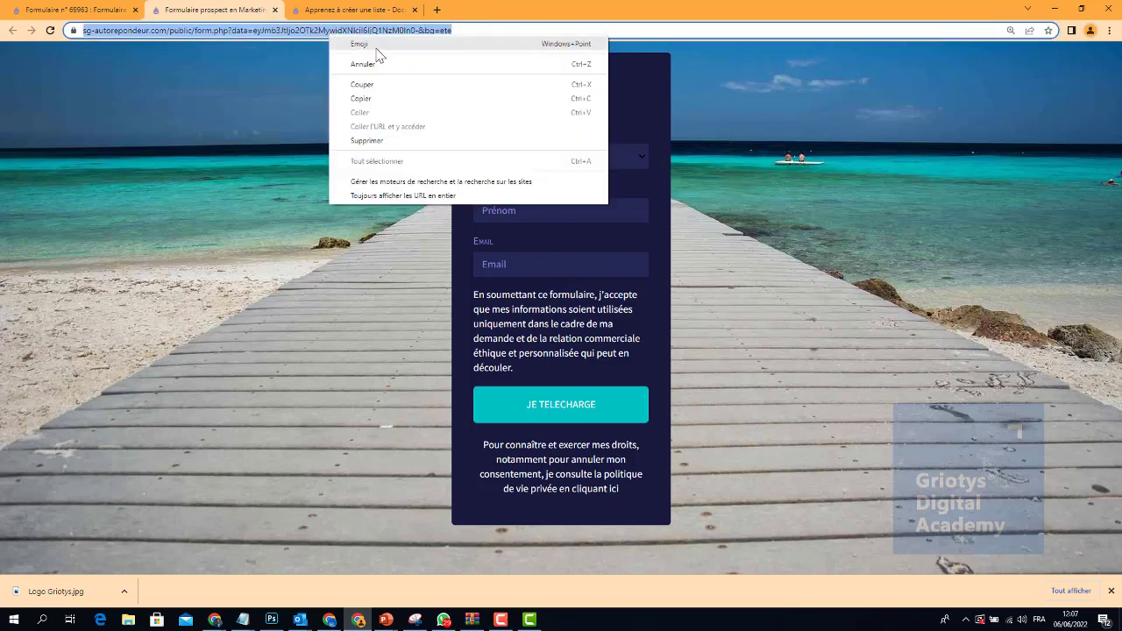
left_click(373, 98)
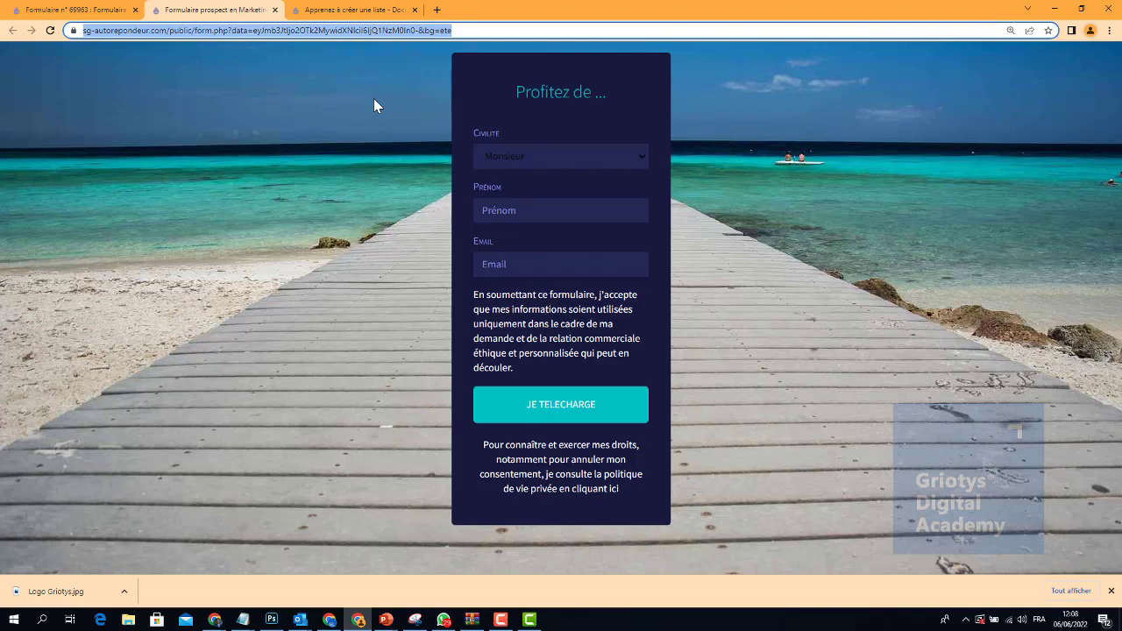
Fill in the summer-themed form with Madame, a first name and an e-mail address to check the text's readability.
left_click(552, 164)
left_click(538, 188)
left_click(540, 216)
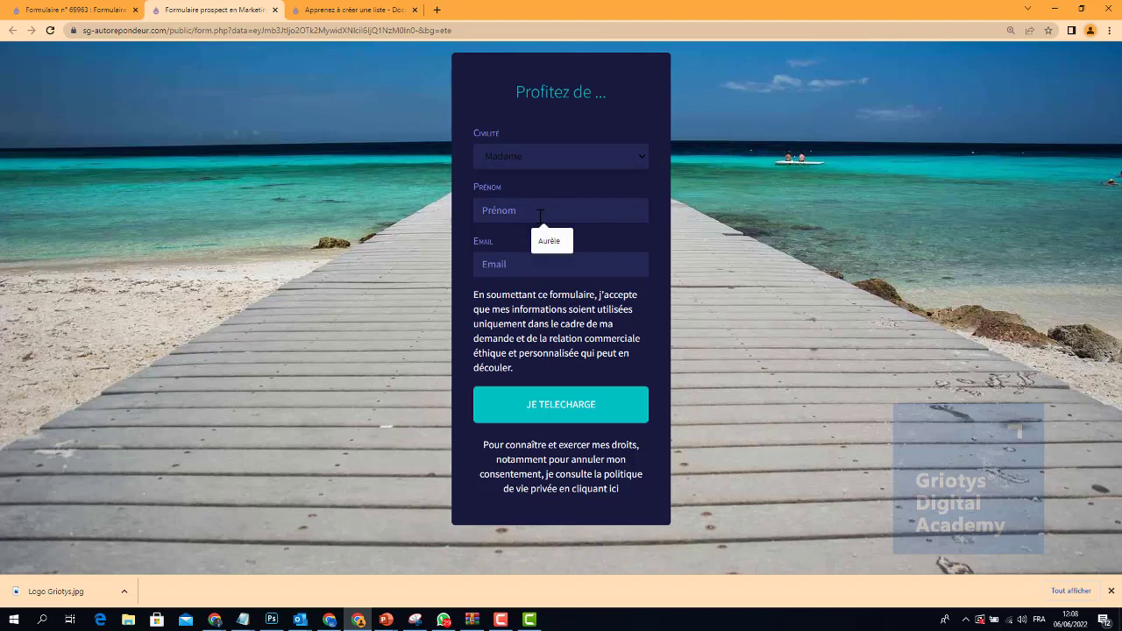
type("A")
type("urèlele")
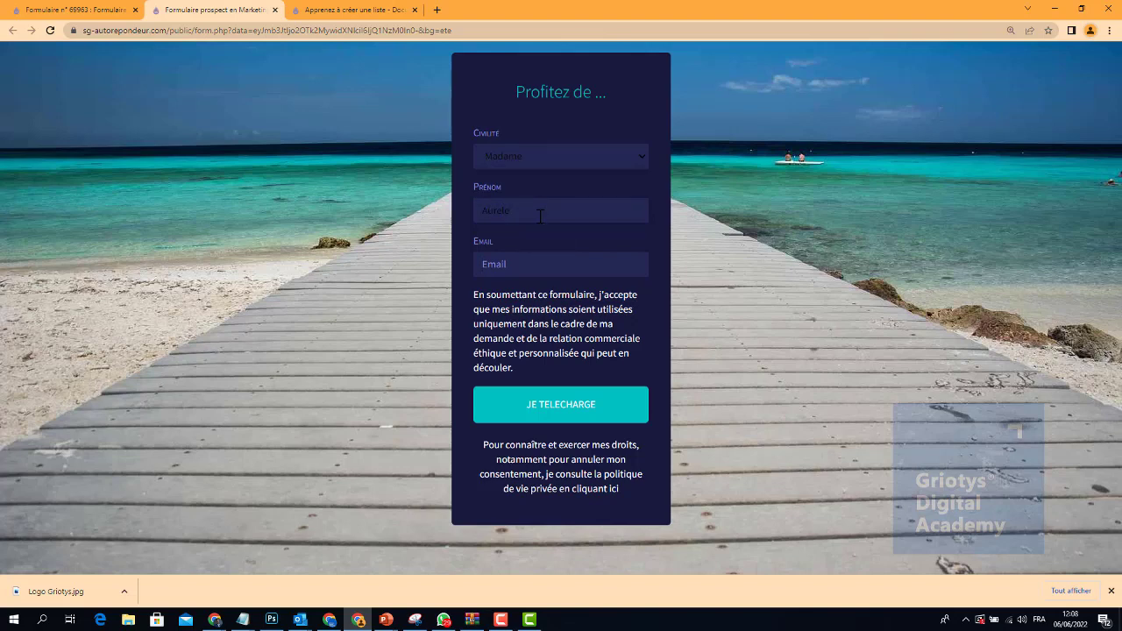
key("Tab")
type("s")
left_click(507, 211)
left_click_drag(518, 211, 478, 212)
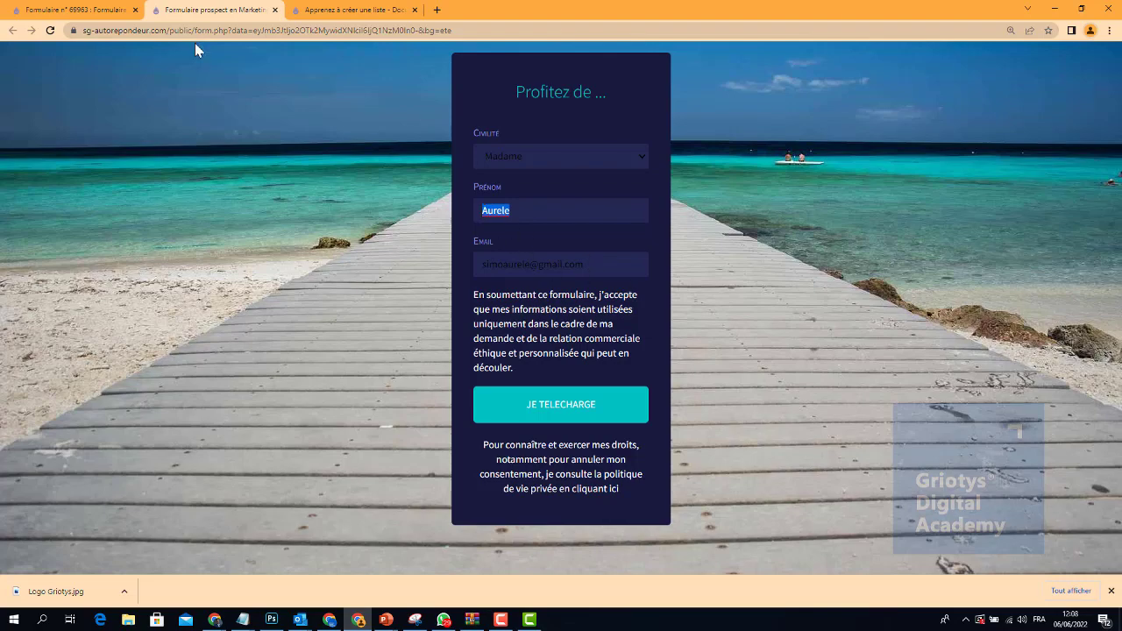
In the form's Couleurs & Dimensions settings, set the Labels colour to white #ffffff.
left_click(83, 11)
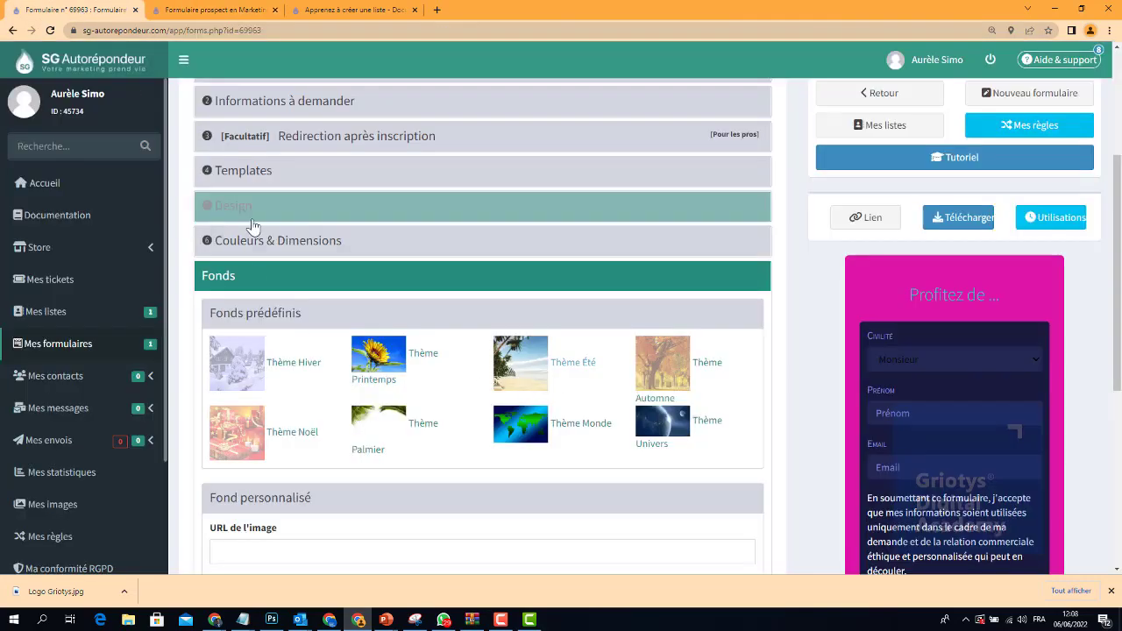
left_click(419, 240)
scroll(454, 295, "down", 1)
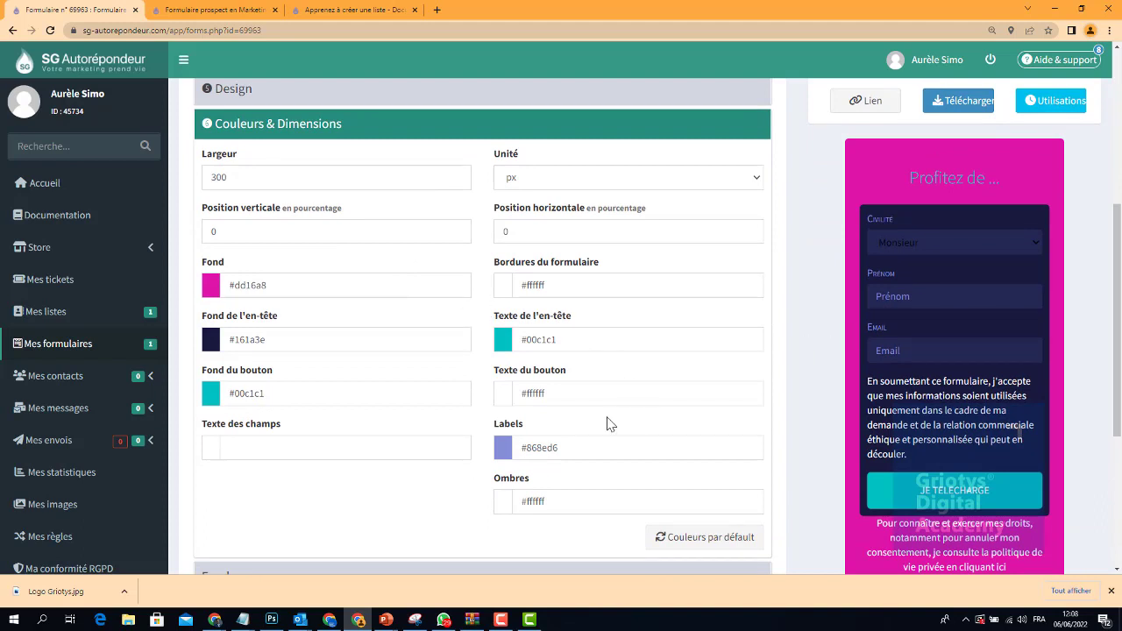
left_click(559, 449)
left_click(503, 449)
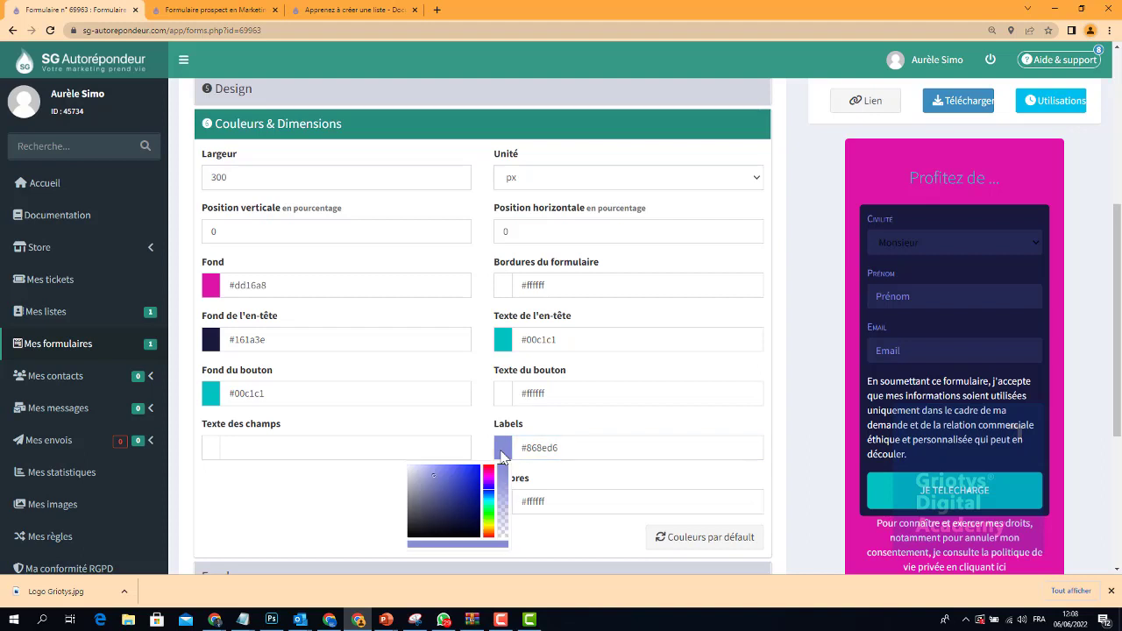
left_click(419, 472)
left_click_drag(419, 472, 391, 441)
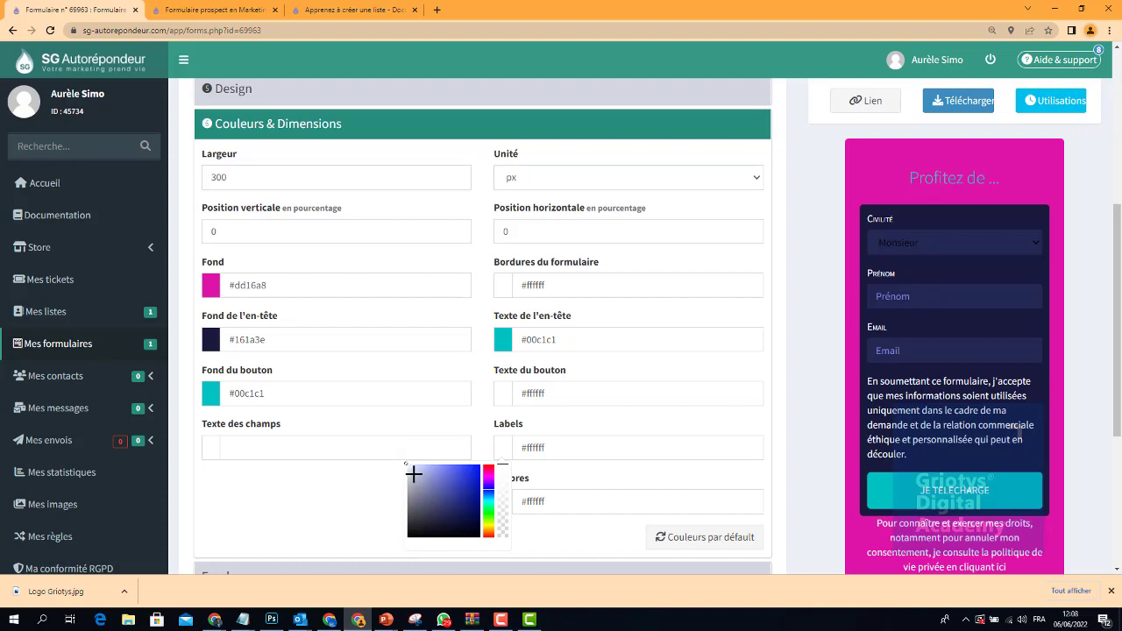
left_click(488, 427)
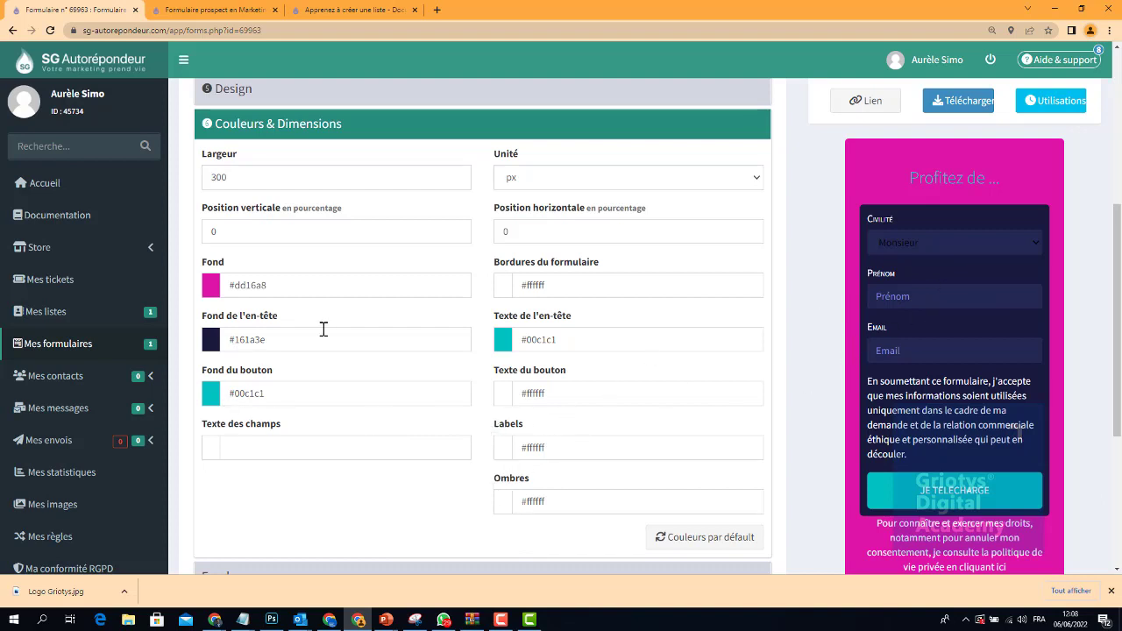
Save the form and open its public page with the predefined Thème Monde background.
scroll(701, 421, "down", 3)
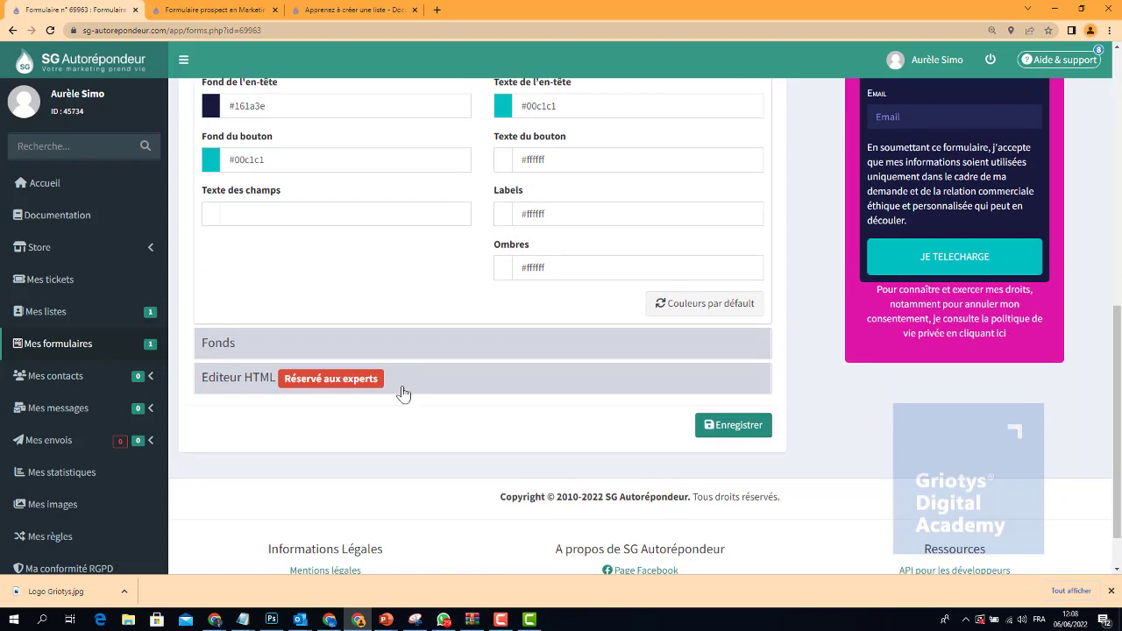
left_click(451, 342)
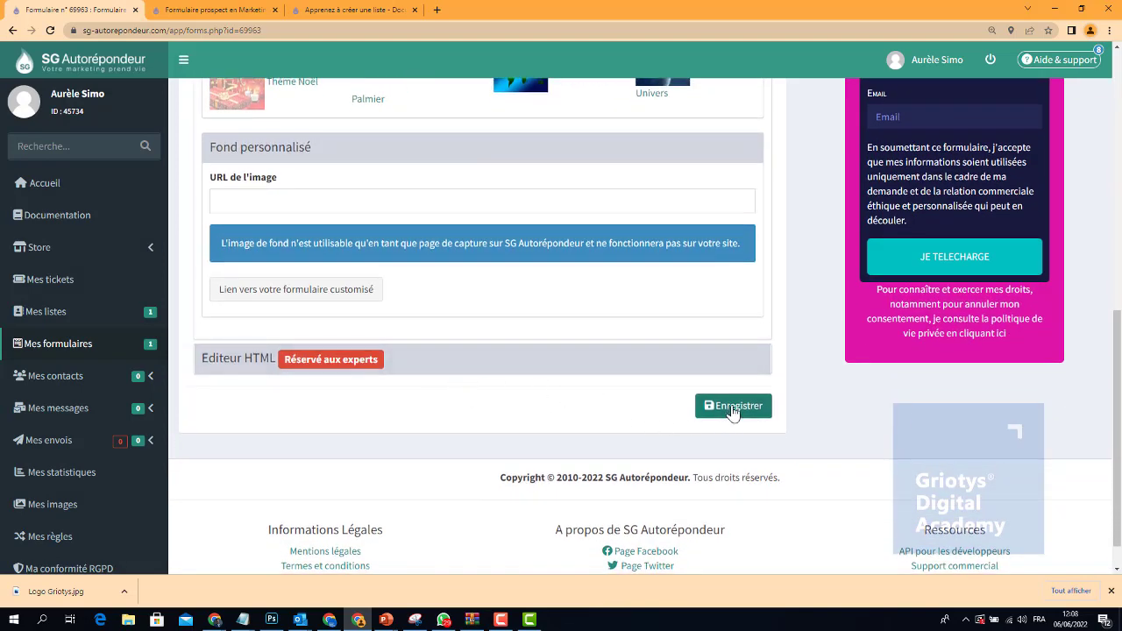
left_click(733, 406)
left_click(524, 260)
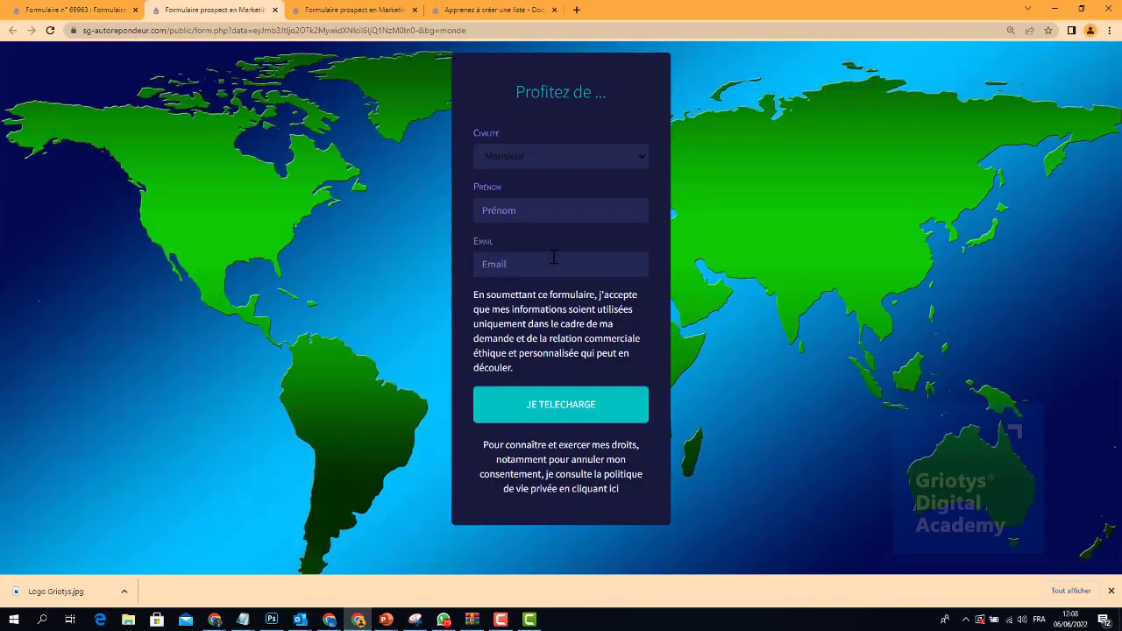
Enter dsfdsf as test text in the Email field and copy the world-themed page's URL.
left_click(553, 257)
type("dsfdsf")
left_click(500, 29)
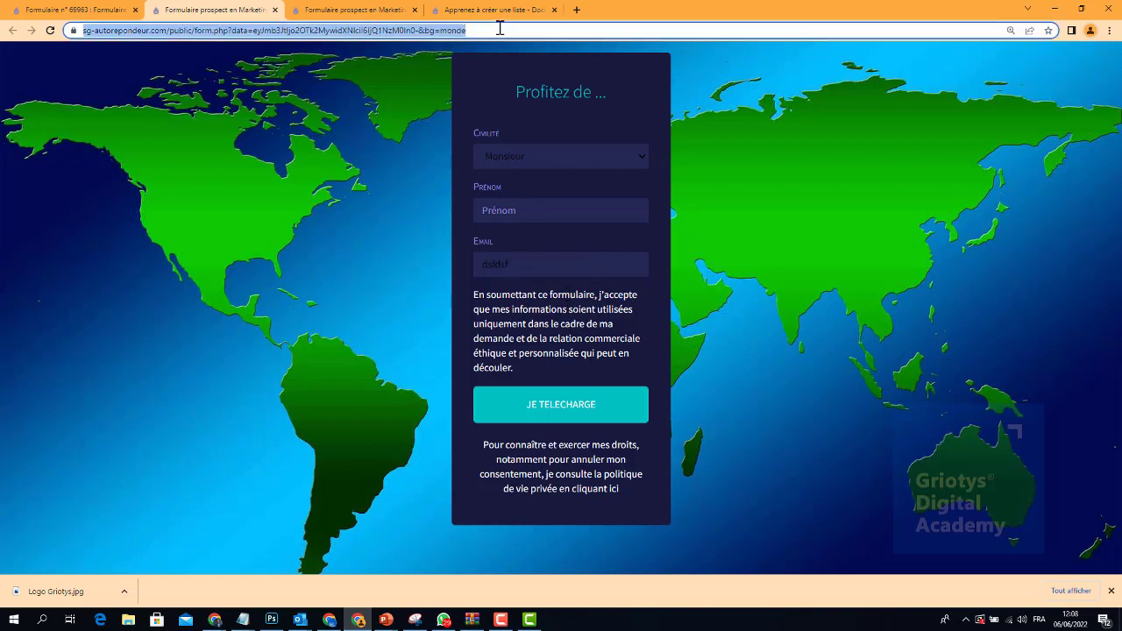
right_click(317, 31)
left_click(348, 94)
Highlight the Profitez de ... heading and try submitting the world-themed form with the JE TELECHARGE button.
left_click_drag(621, 96, 503, 90)
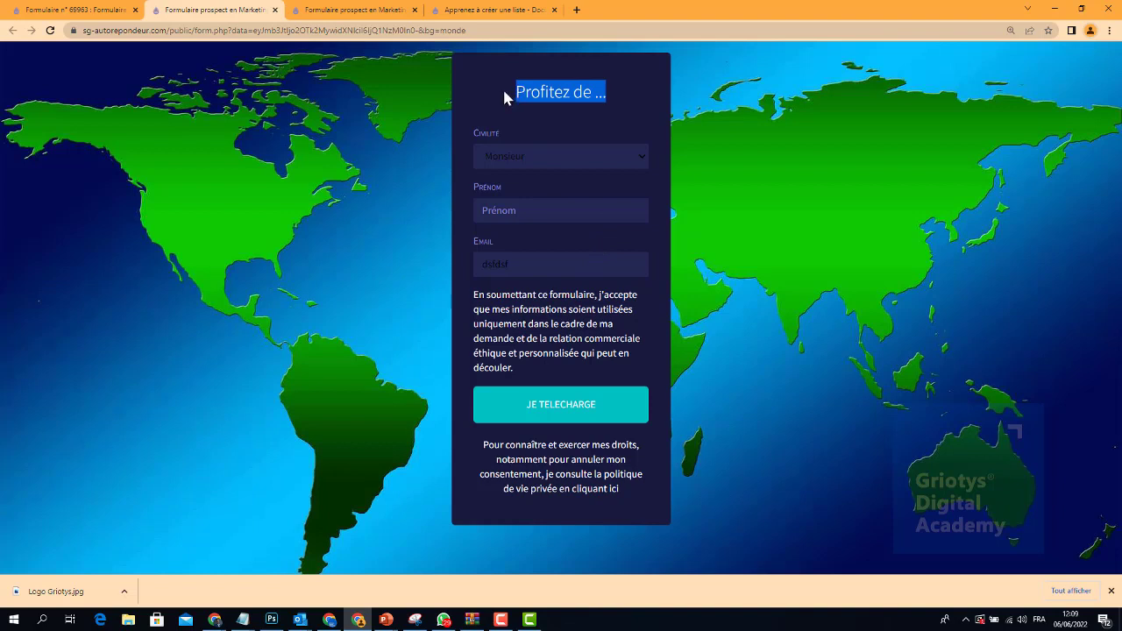
left_click(476, 83)
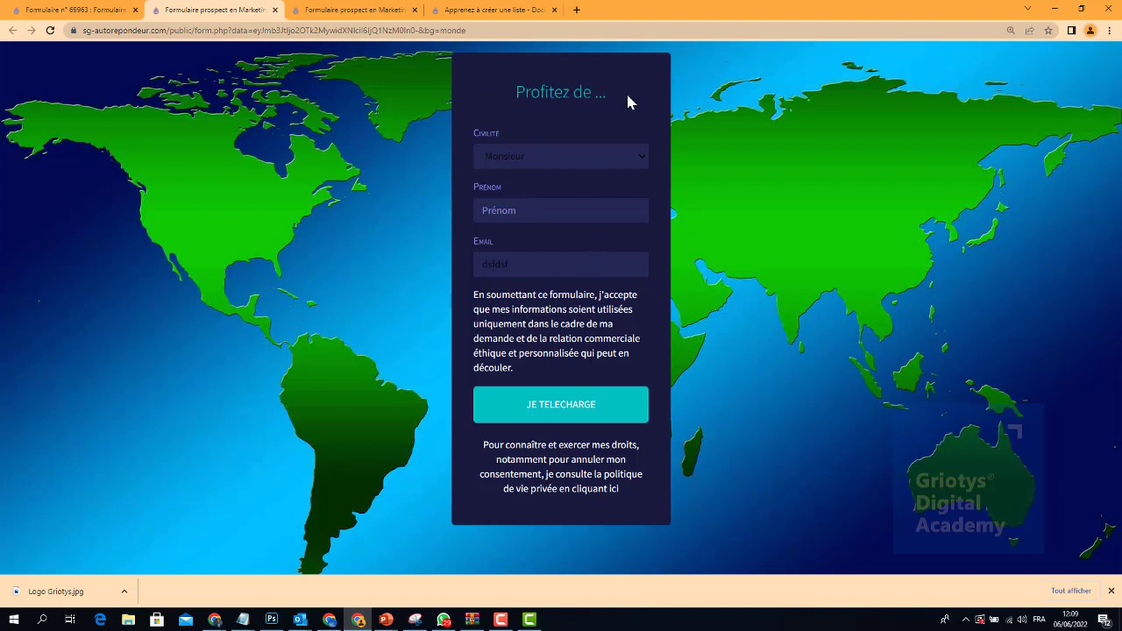
left_click_drag(624, 94, 494, 99)
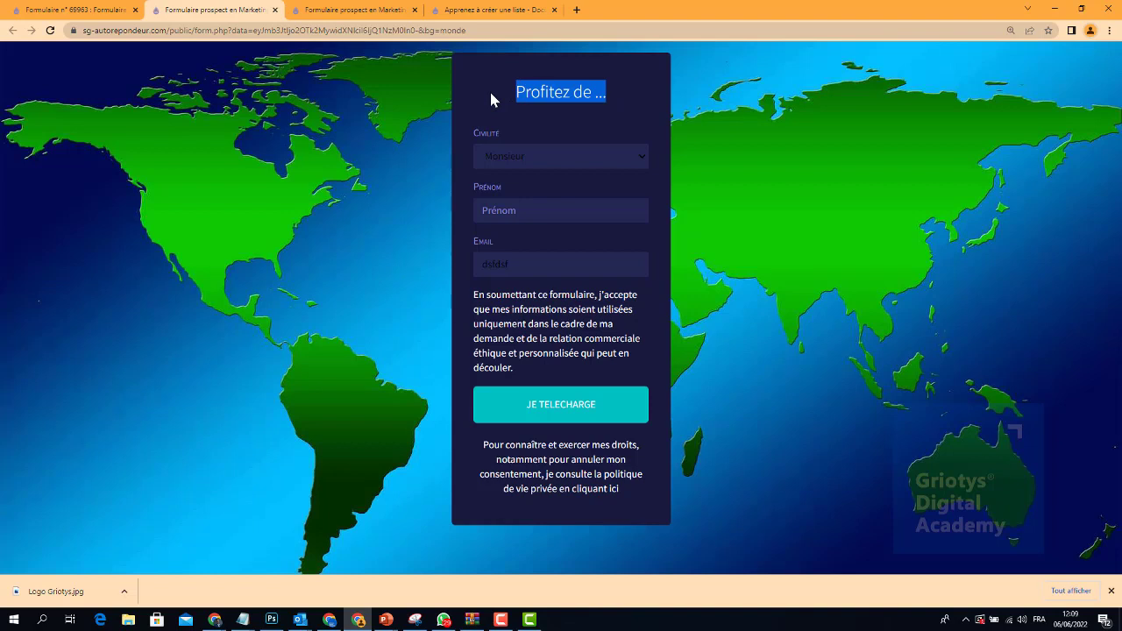
left_click(624, 161)
left_click(586, 125)
left_click(555, 411)
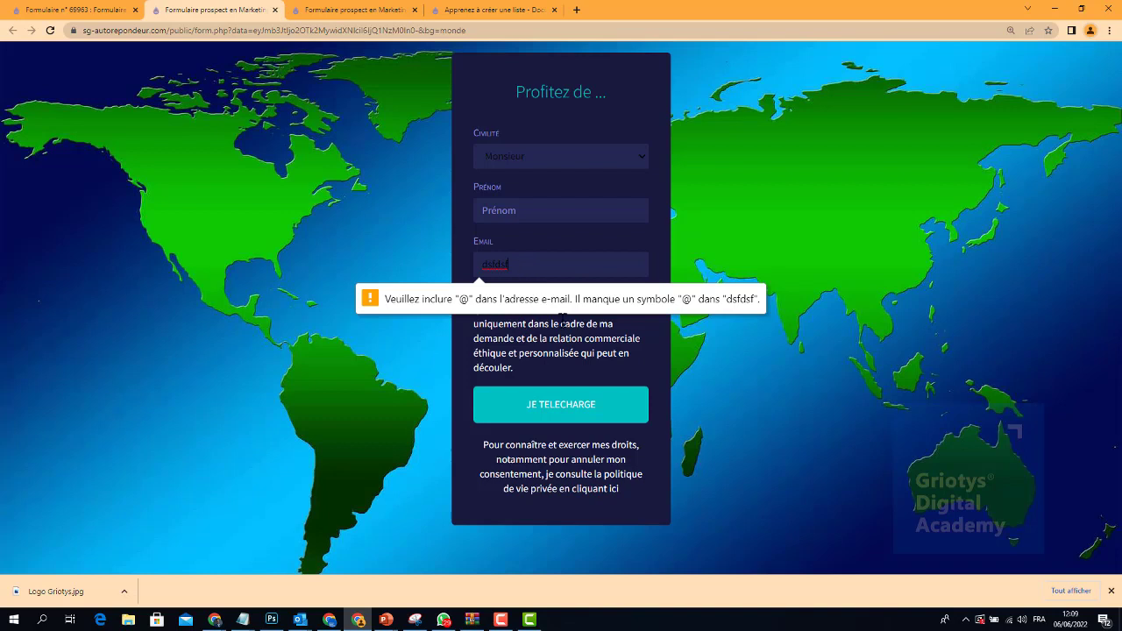
left_click(552, 410)
Return to the form's settings, open the Editeur HTML section and save the form.
left_click(103, 9)
scroll(491, 368, "down", 3)
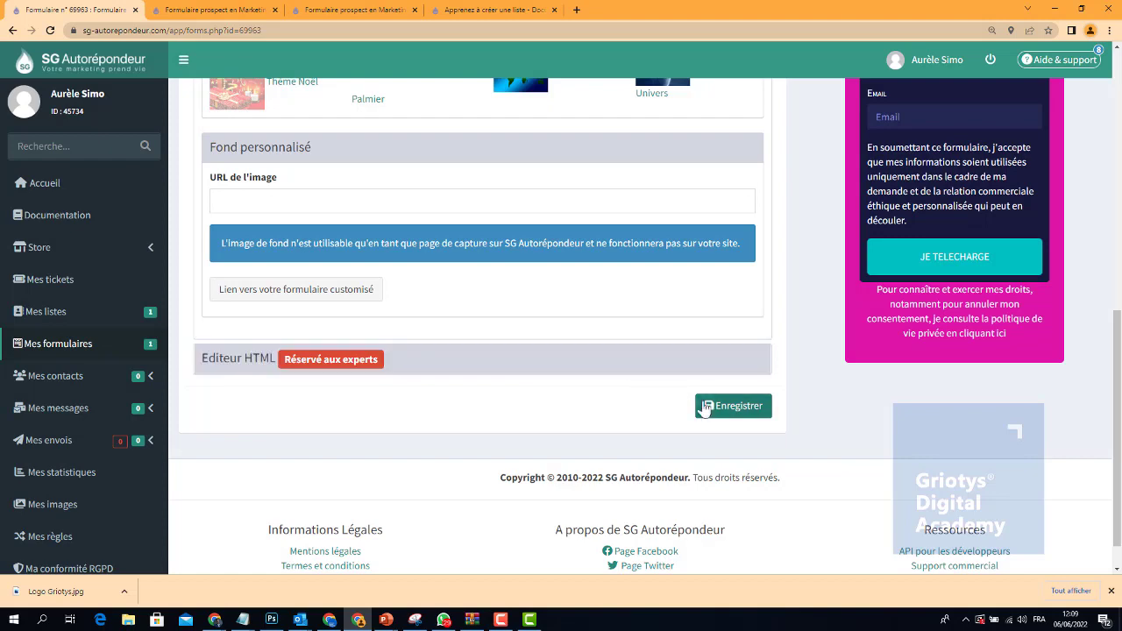
left_click(468, 365)
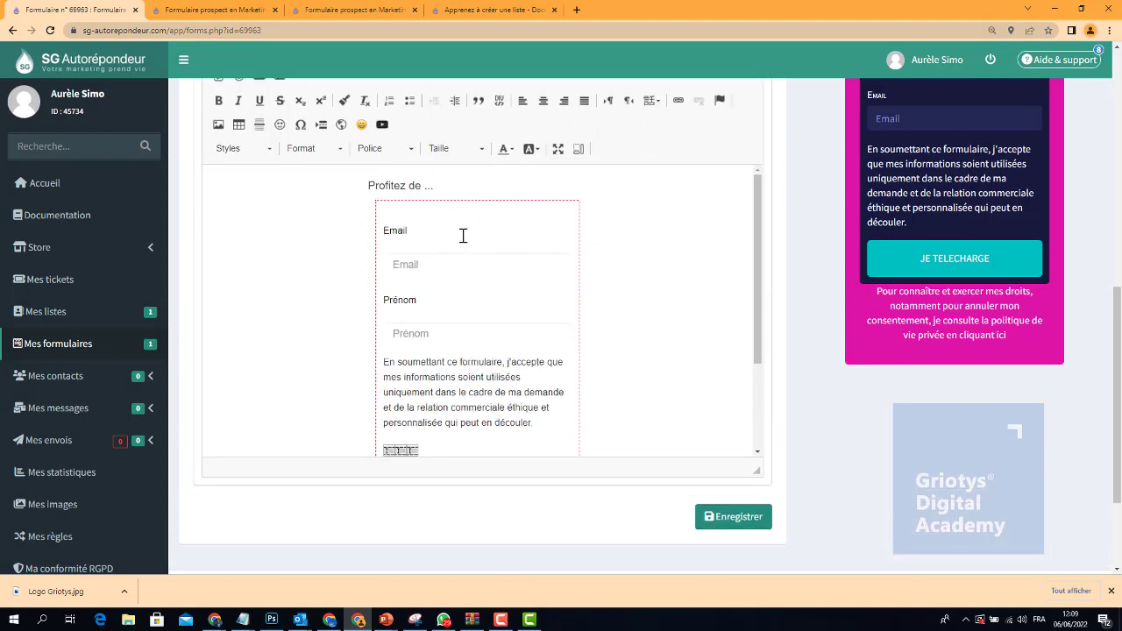
left_click(727, 516)
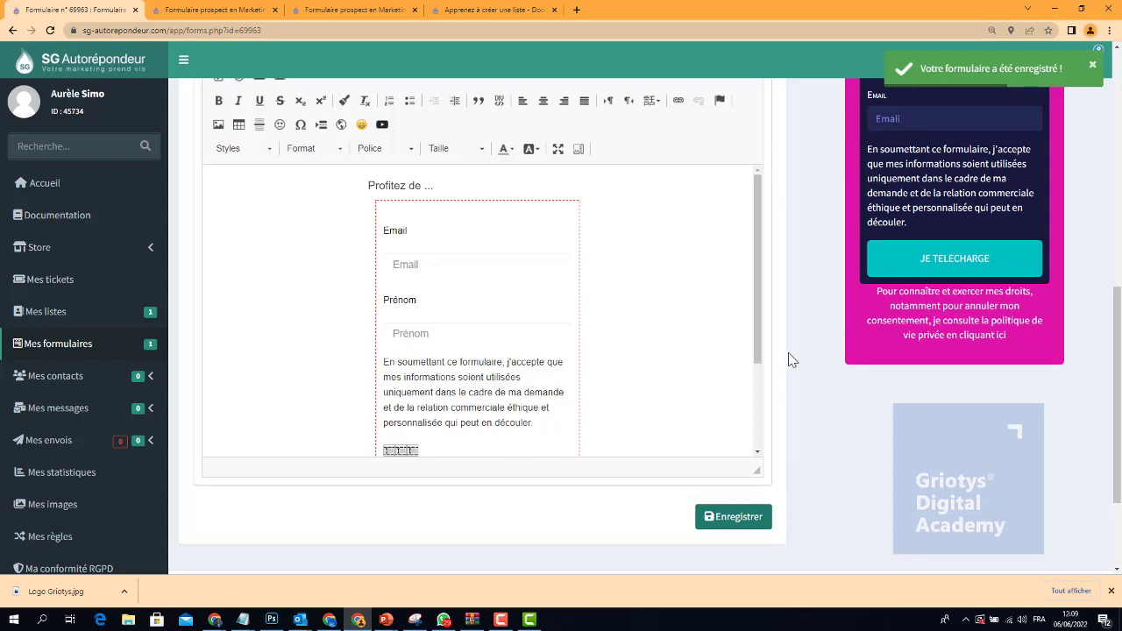
Open the form's download formats and view the iframe (avancé) option.
scroll(772, 329, "up", 4)
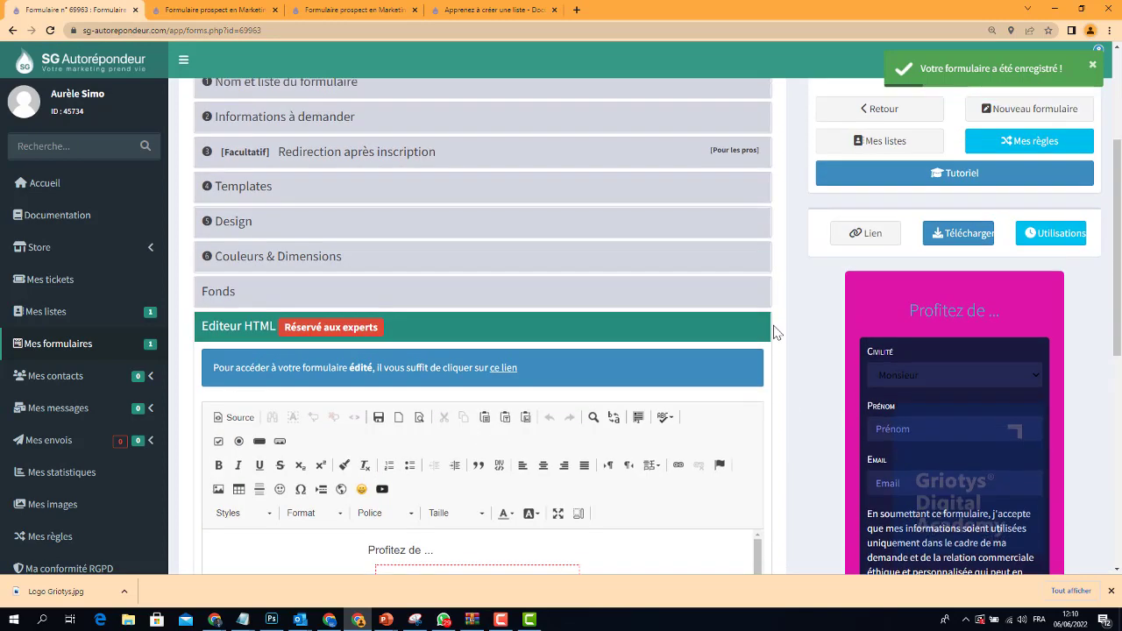
scroll(789, 320, "up", 3)
scroll(806, 315, "down", 3)
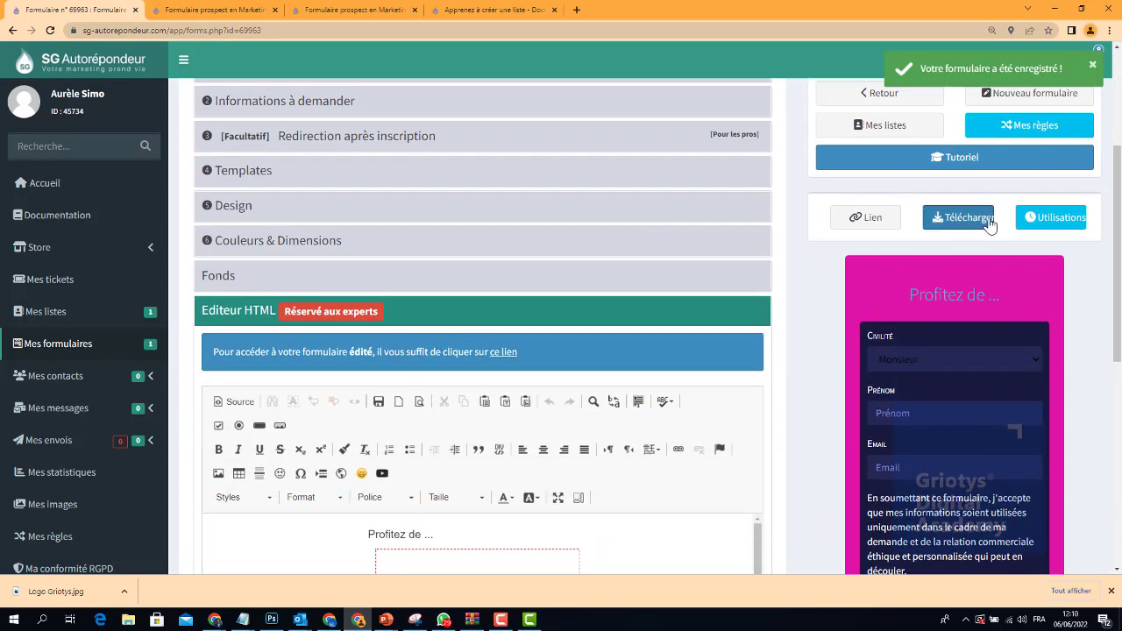
scroll(959, 220, "up", 3)
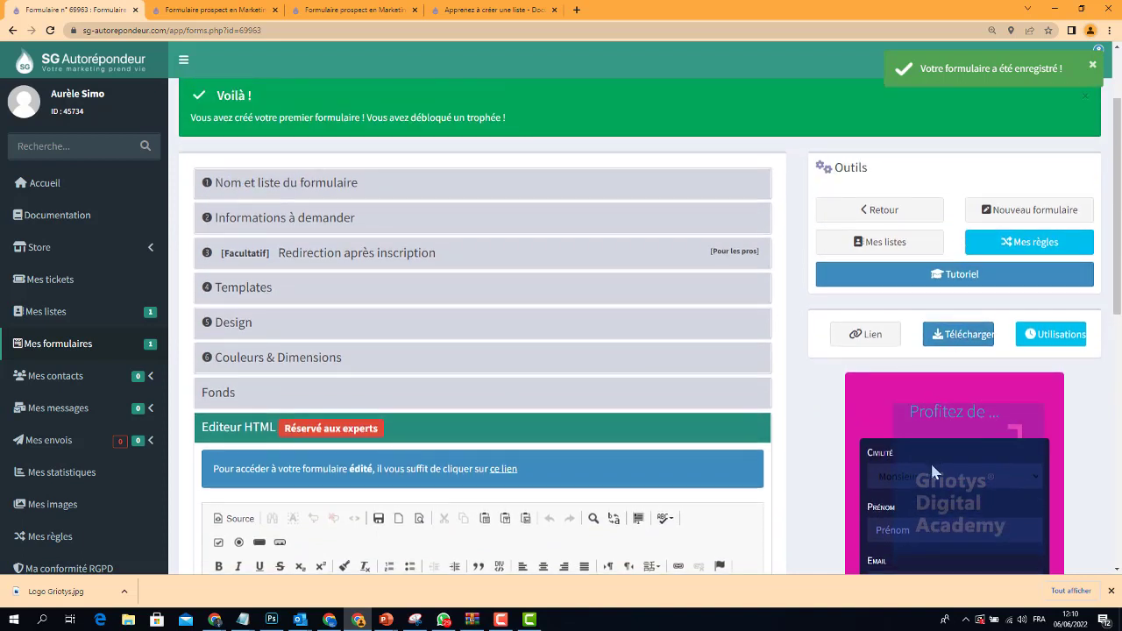
left_click(969, 339)
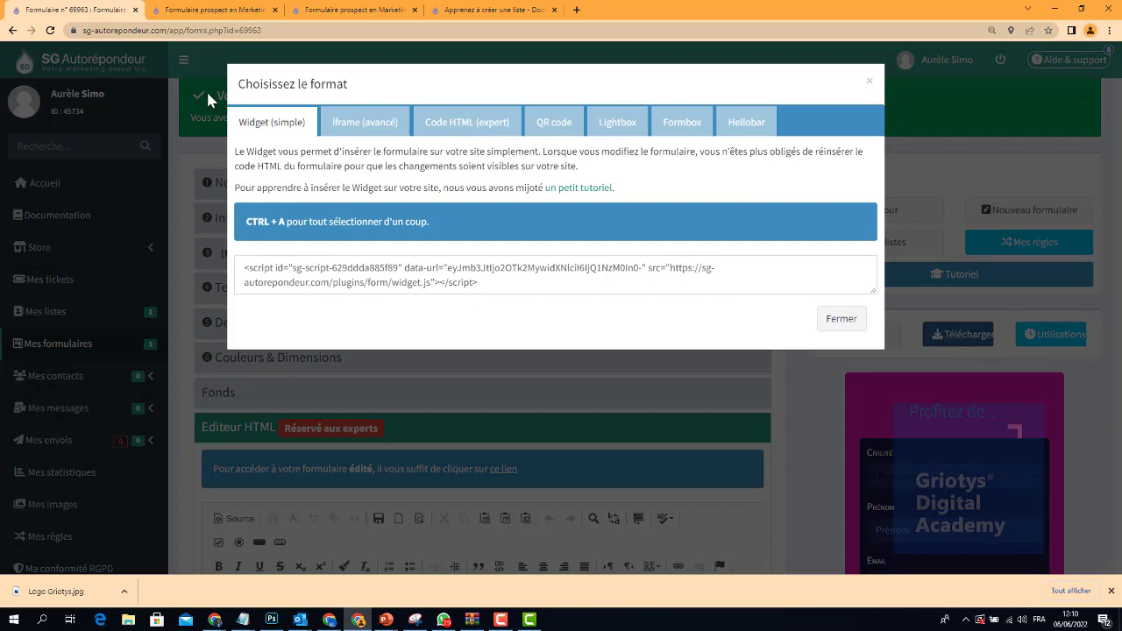
left_click(355, 125)
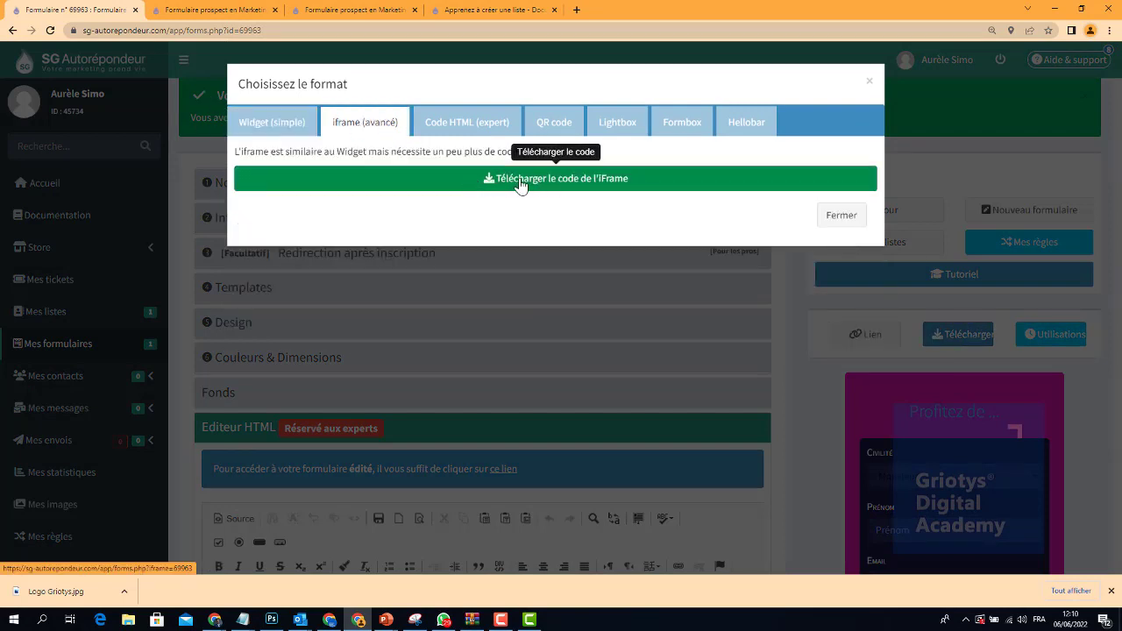
Copy the complete Widget (simple) embed script for the form.
left_click(272, 127)
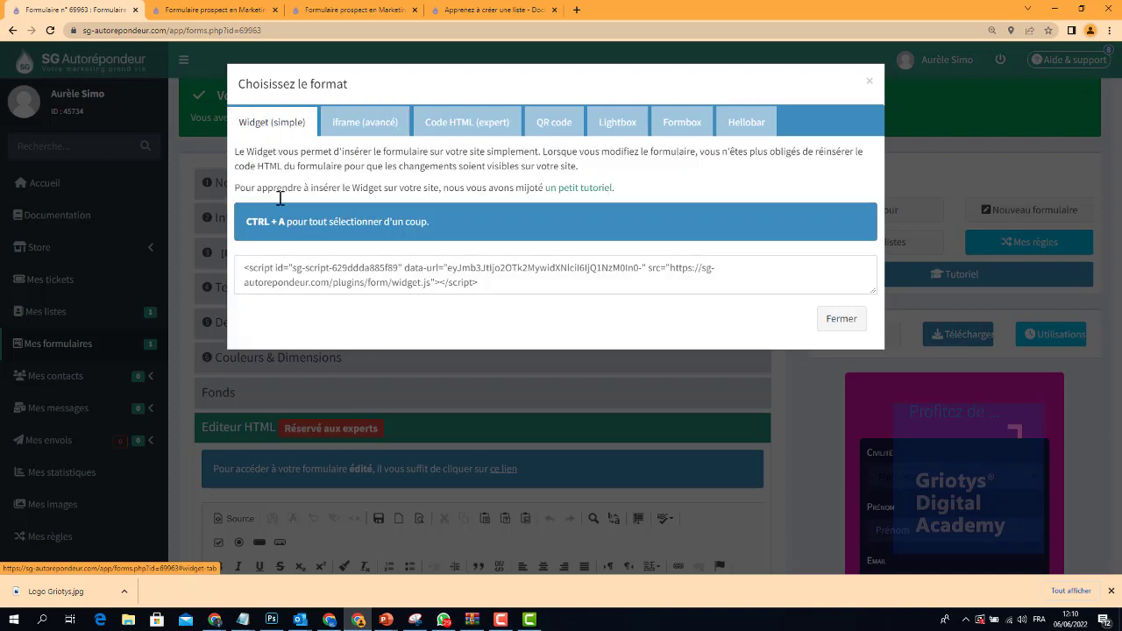
left_click_drag(488, 282, 237, 275)
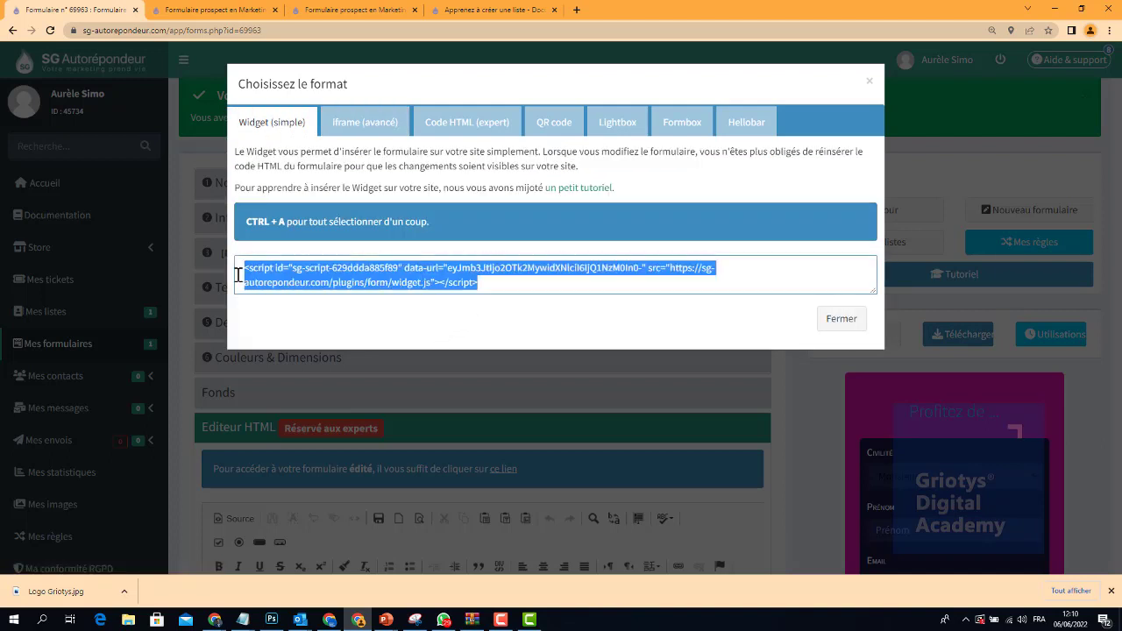
right_click(279, 274)
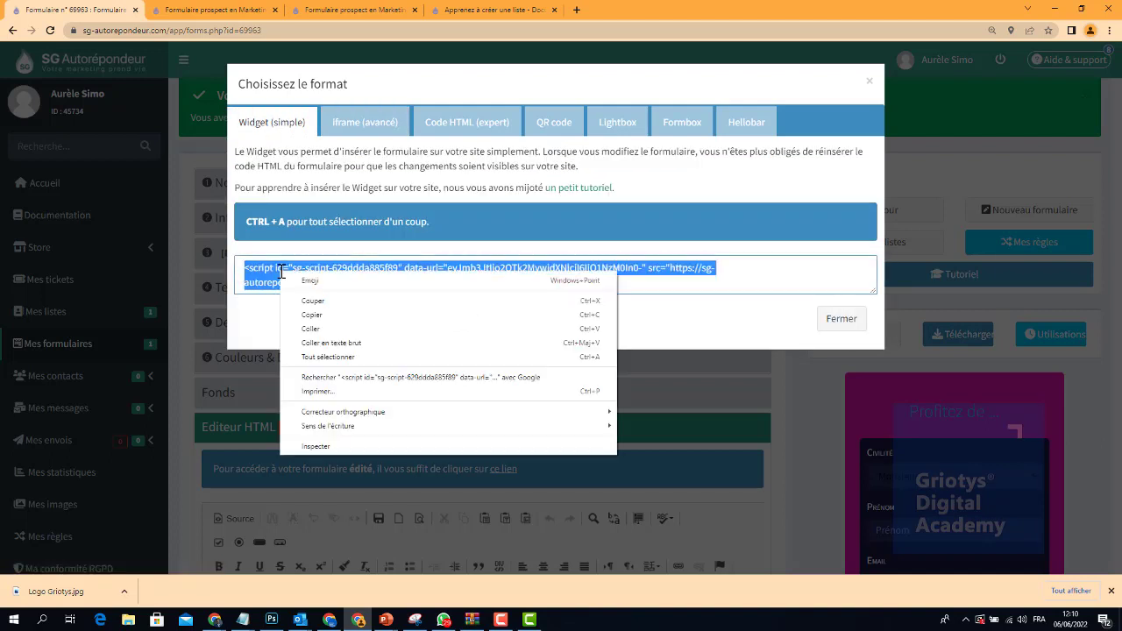
left_click(326, 314)
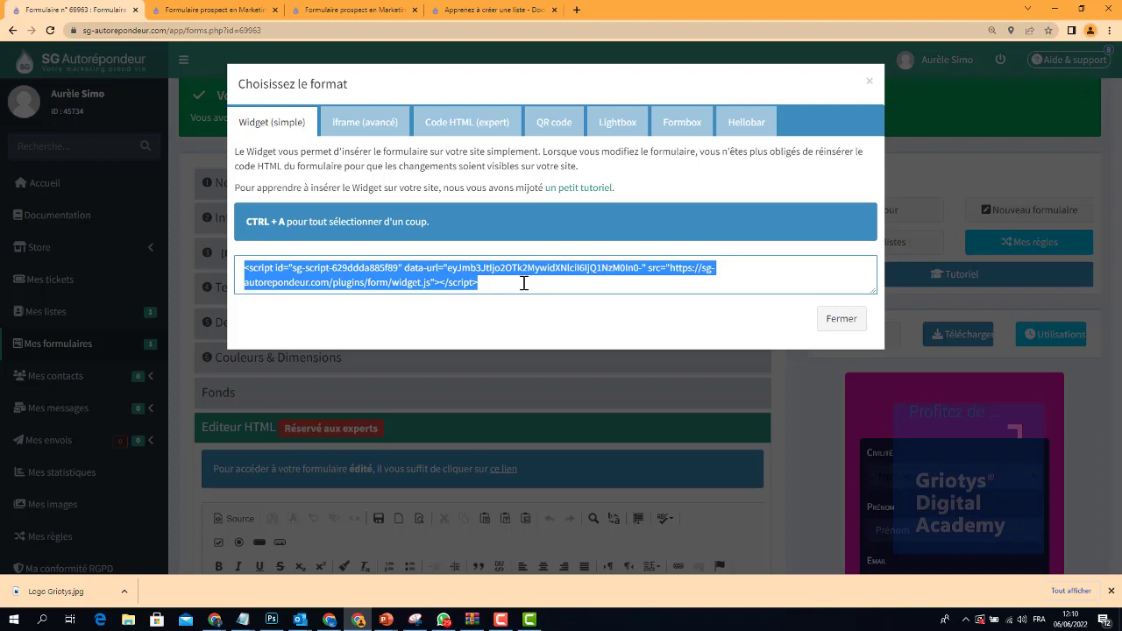
Open the WordPress admin page pratique.griotys.com/wp-admin/ in place of the list-creation documentation.
left_click(490, 10)
left_click(487, 30)
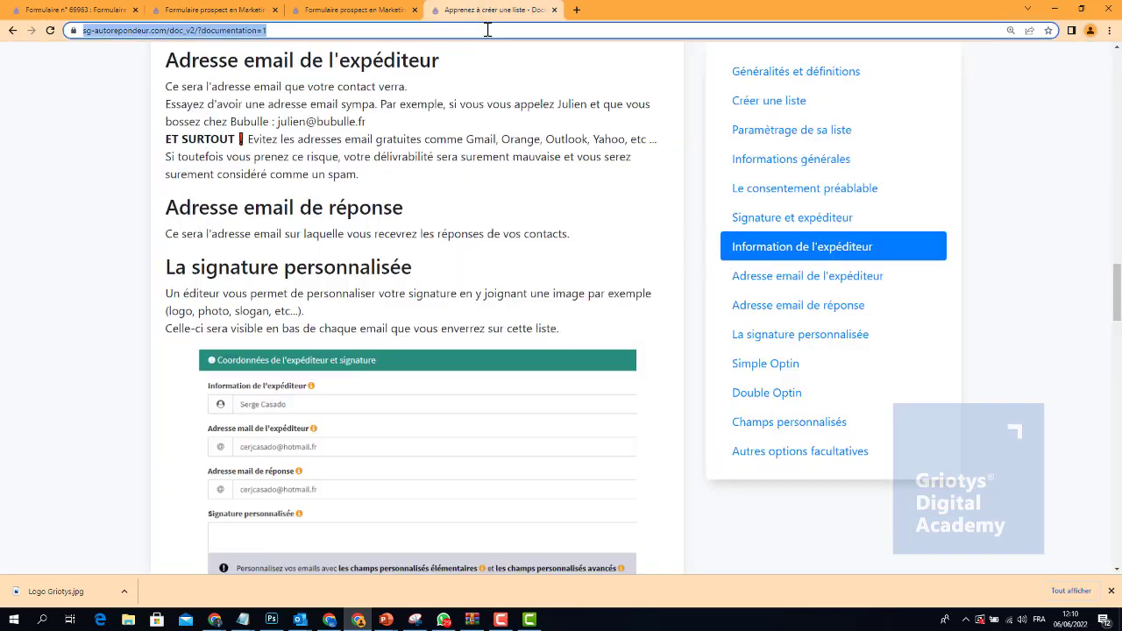
type("pratique")
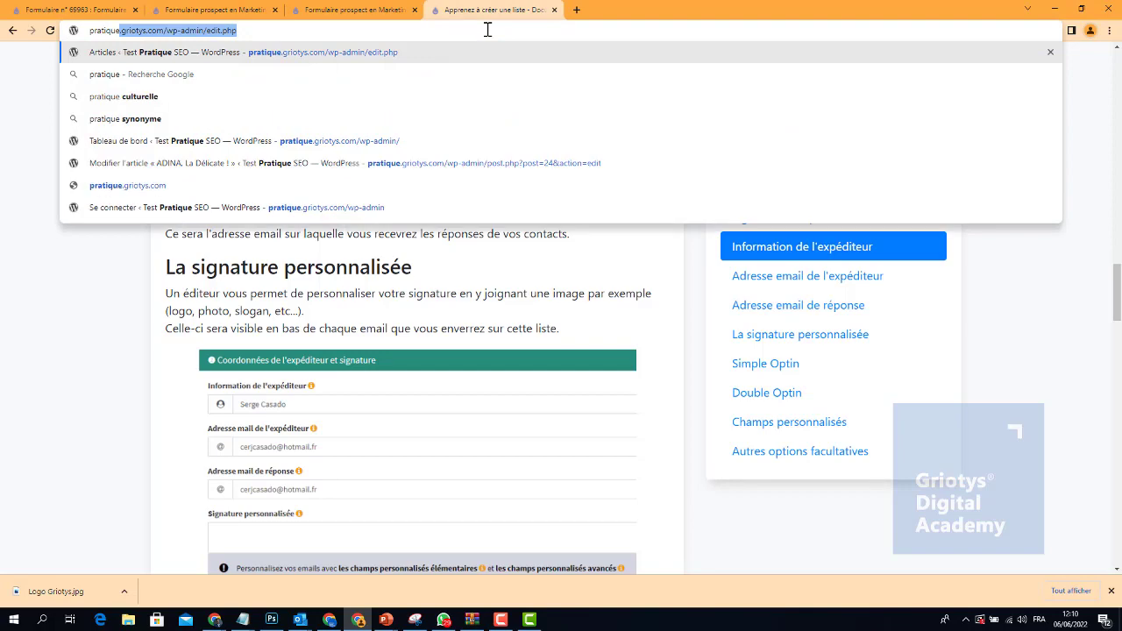
type(".griotys.com/wp-admin/")
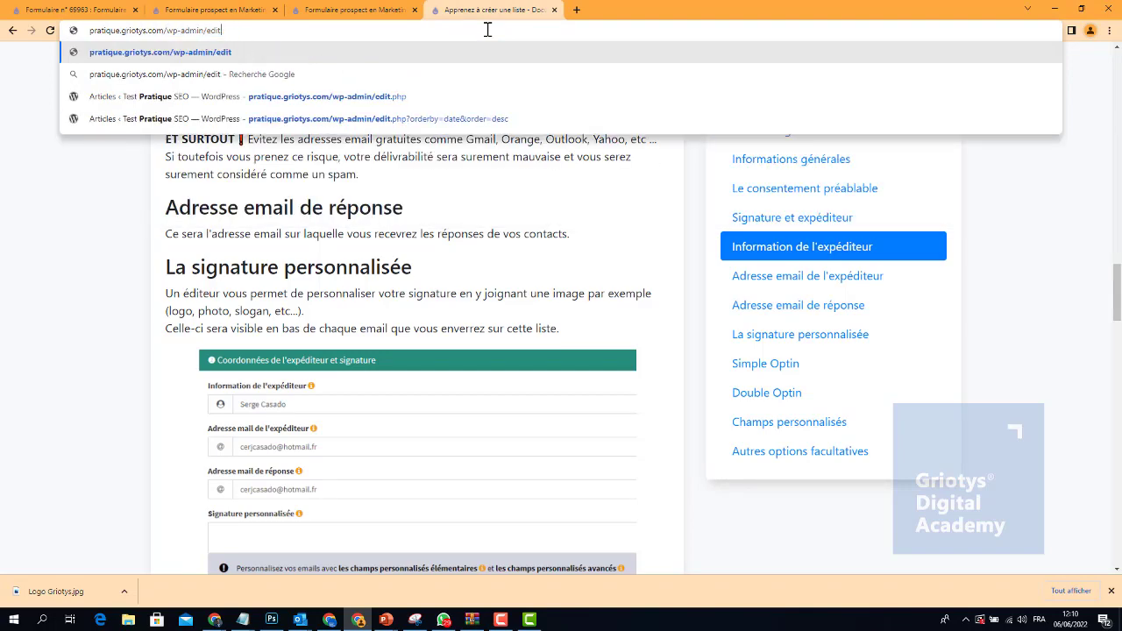
key("Return")
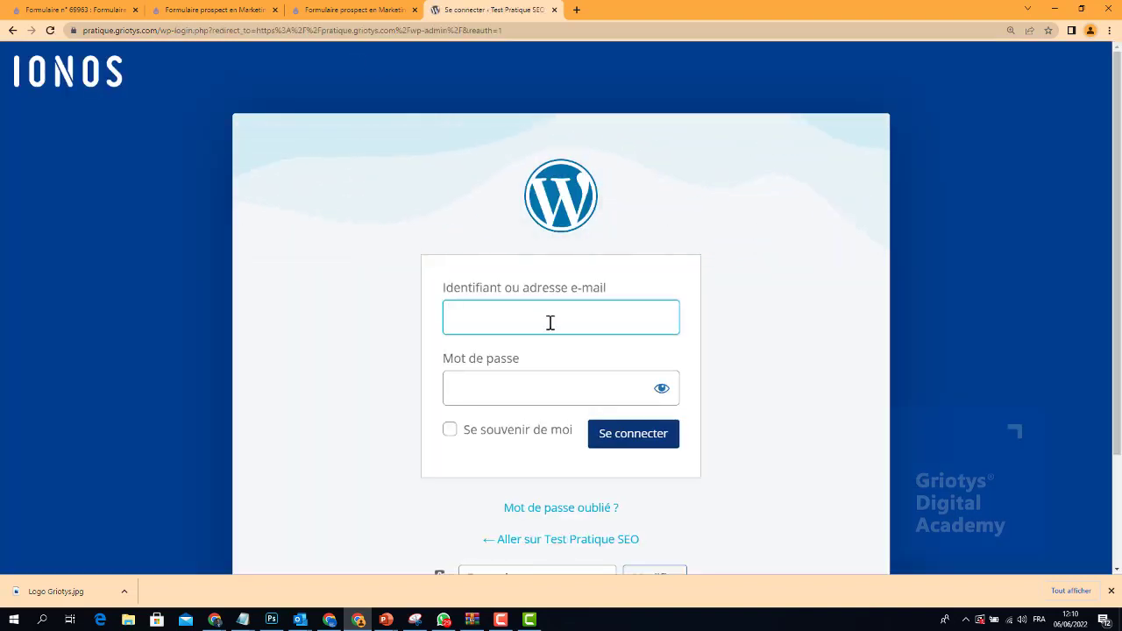
Try to log in to the Test Pratique SEO WordPress site with the account username and password, and clear the second password entry.
type("pratique")
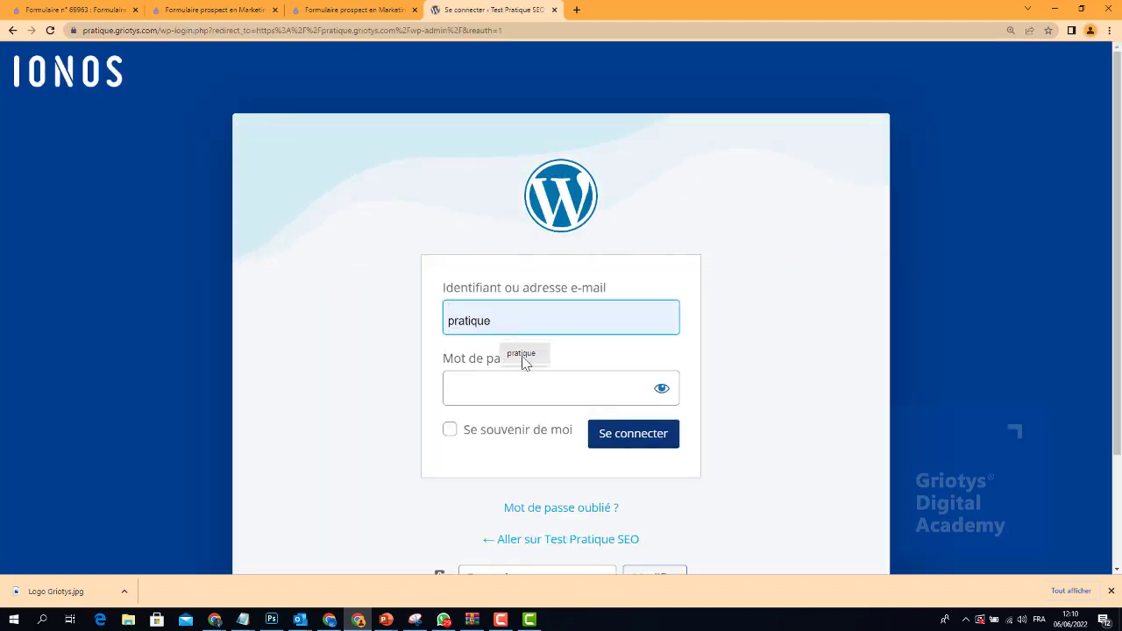
left_click(522, 354)
left_click(516, 391)
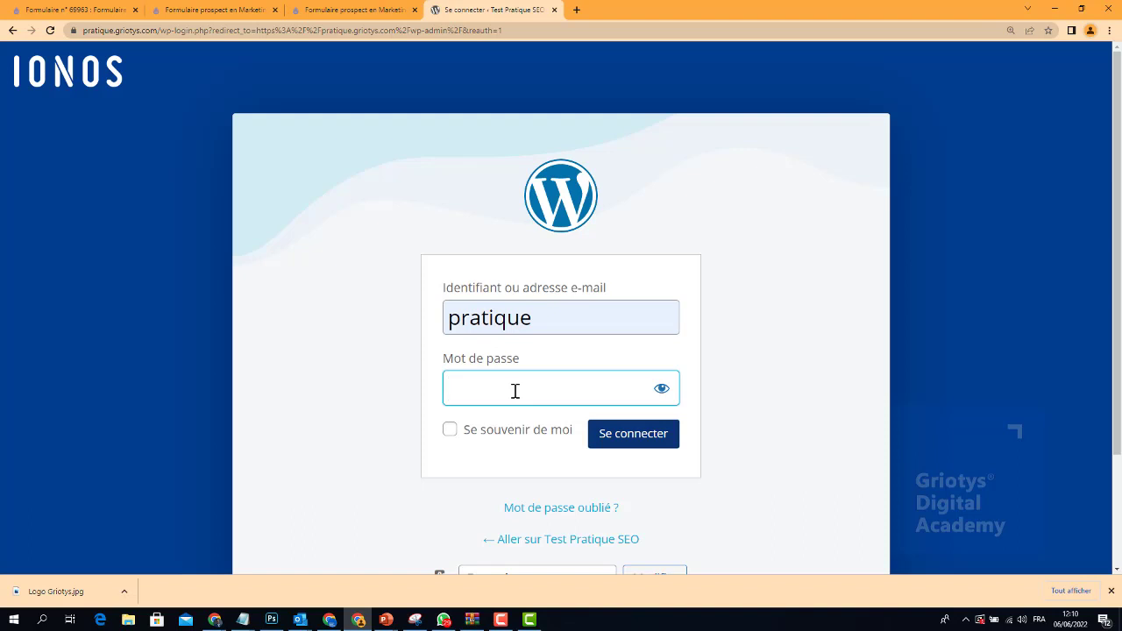
type("************")
key("Return")
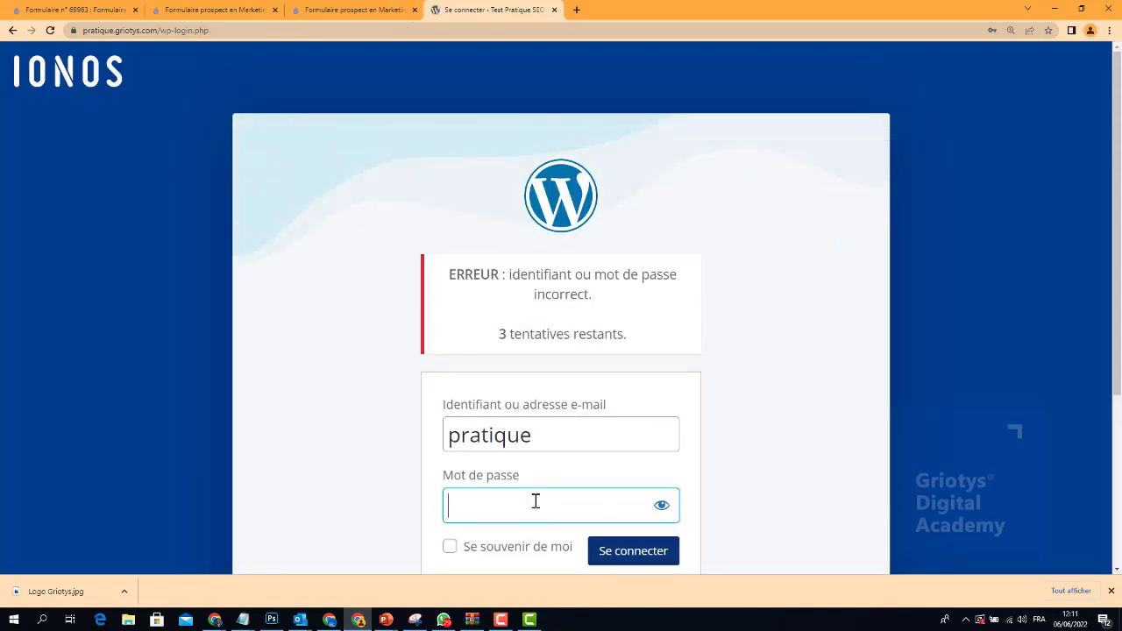
type("*******")
key("ctrl+a")
key("BackSpace")
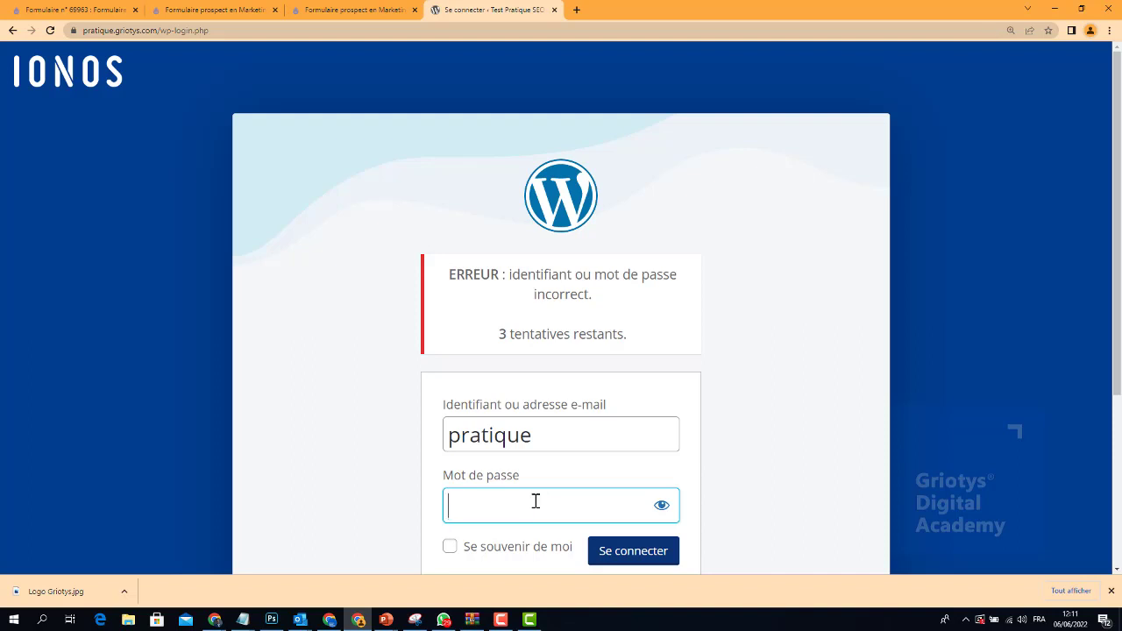
Switch to the Chrome window showing the CANAL+ offers and bring its blank Nouvel onglet page forward.
left_click(344, 12)
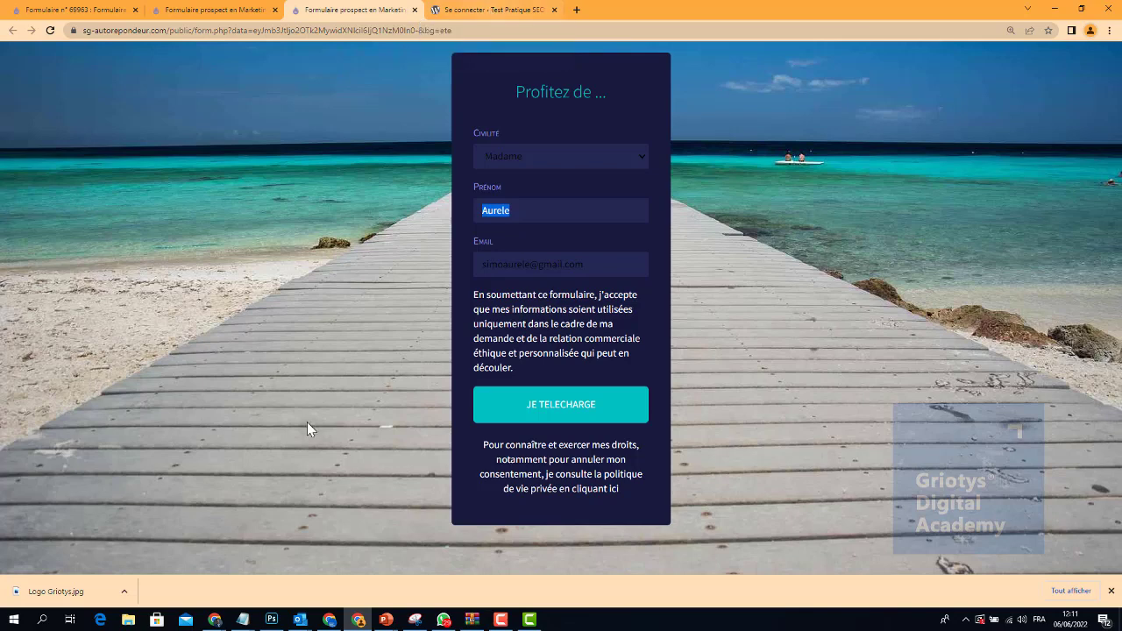
left_click(329, 619)
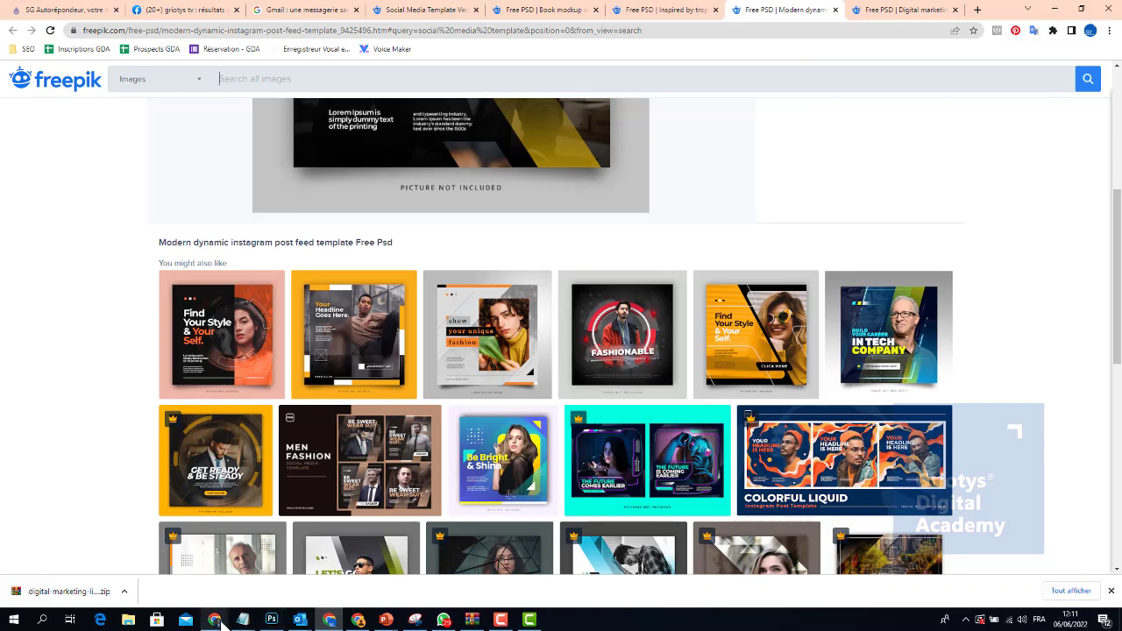
mouse_move(218, 623)
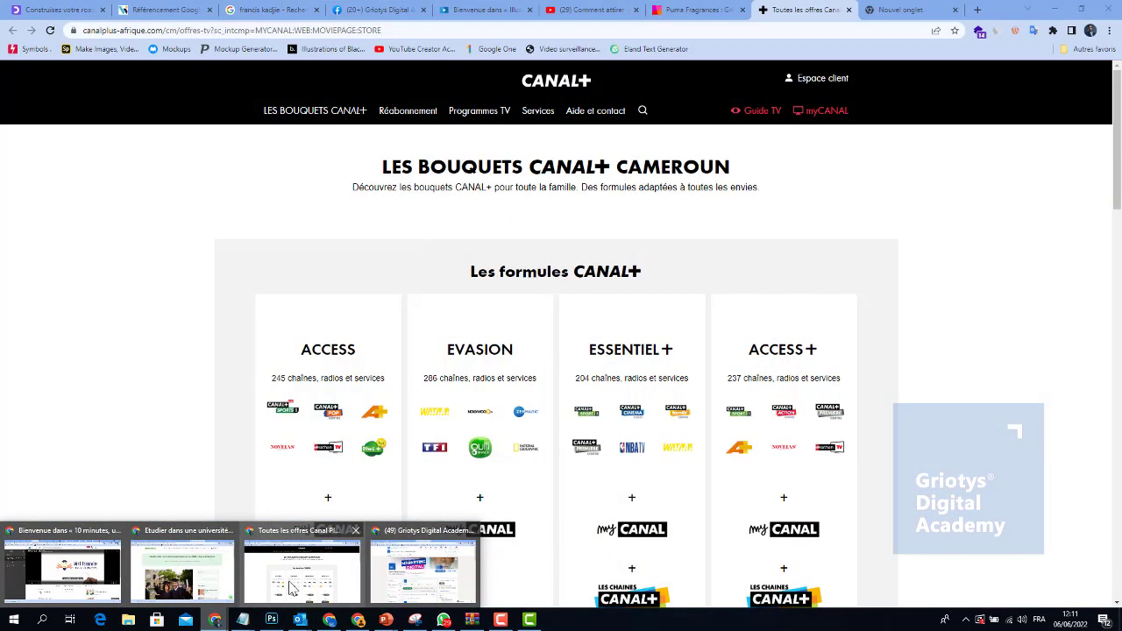
left_click(266, 596)
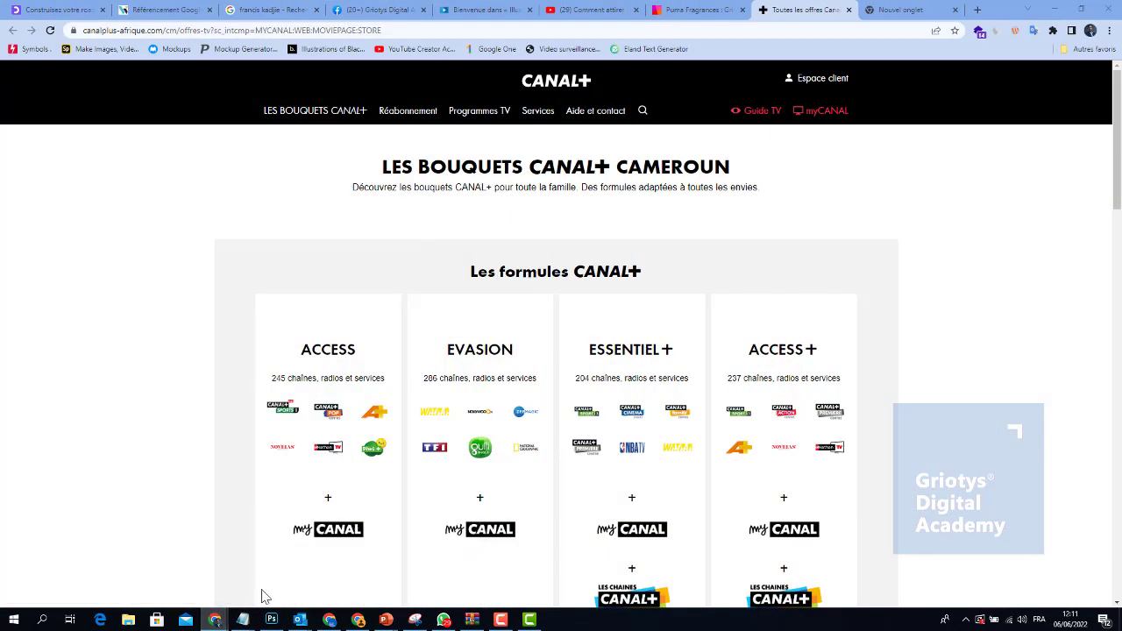
left_click(913, 11)
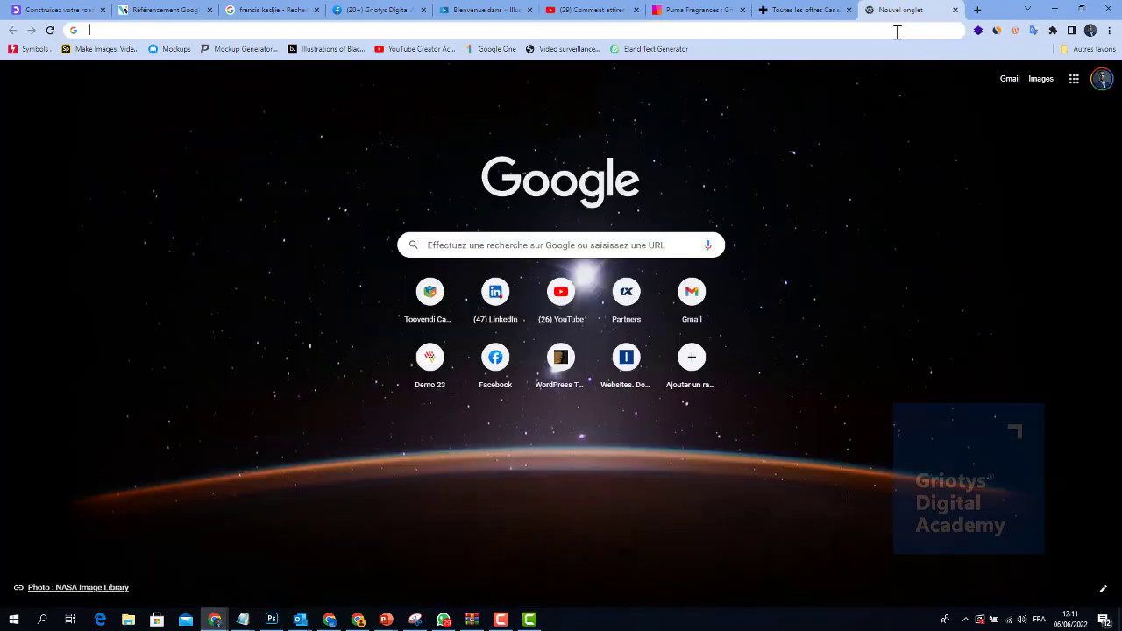
Load the Griotys Digital Academy WordPress admin at griotysdigital.academy/wp-admin in the blank page.
left_click(898, 33)
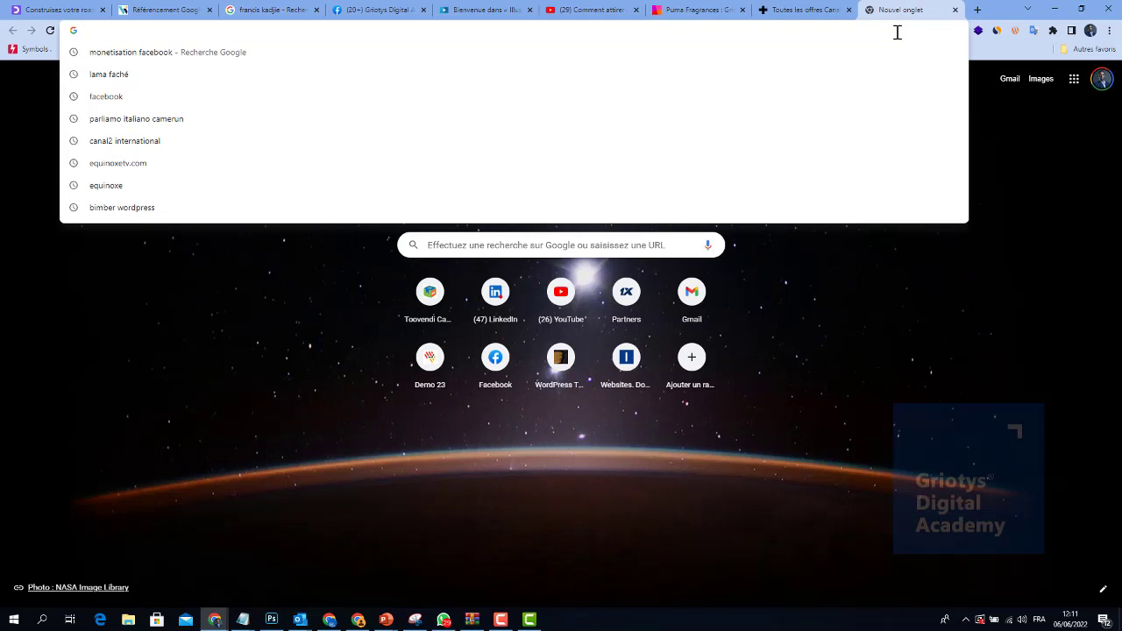
type("g")
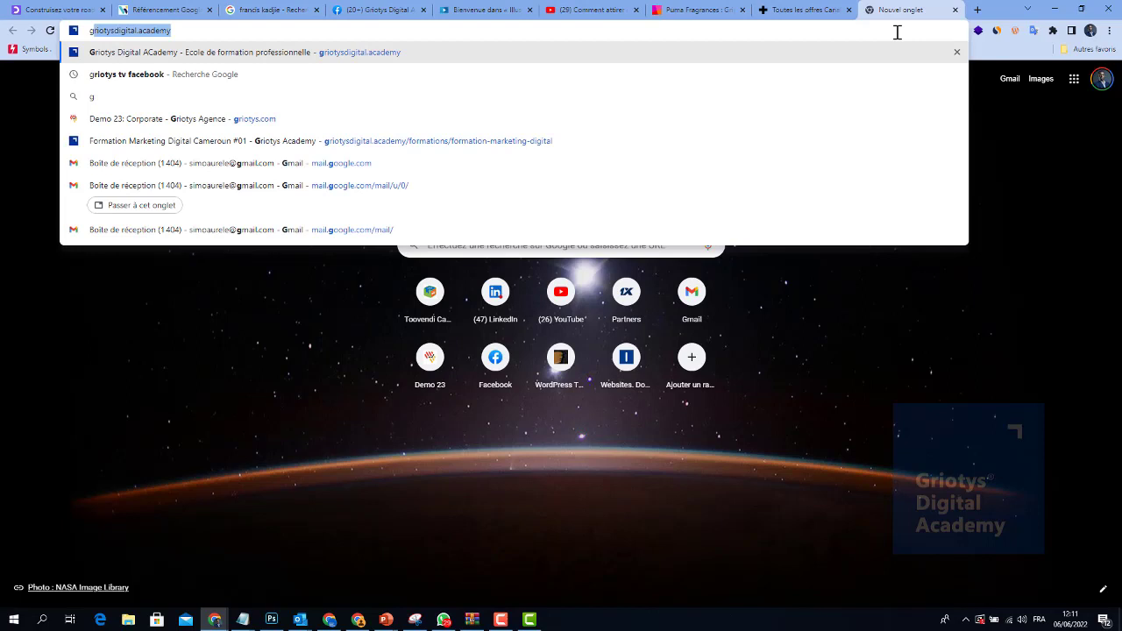
key("Right")
type("/")
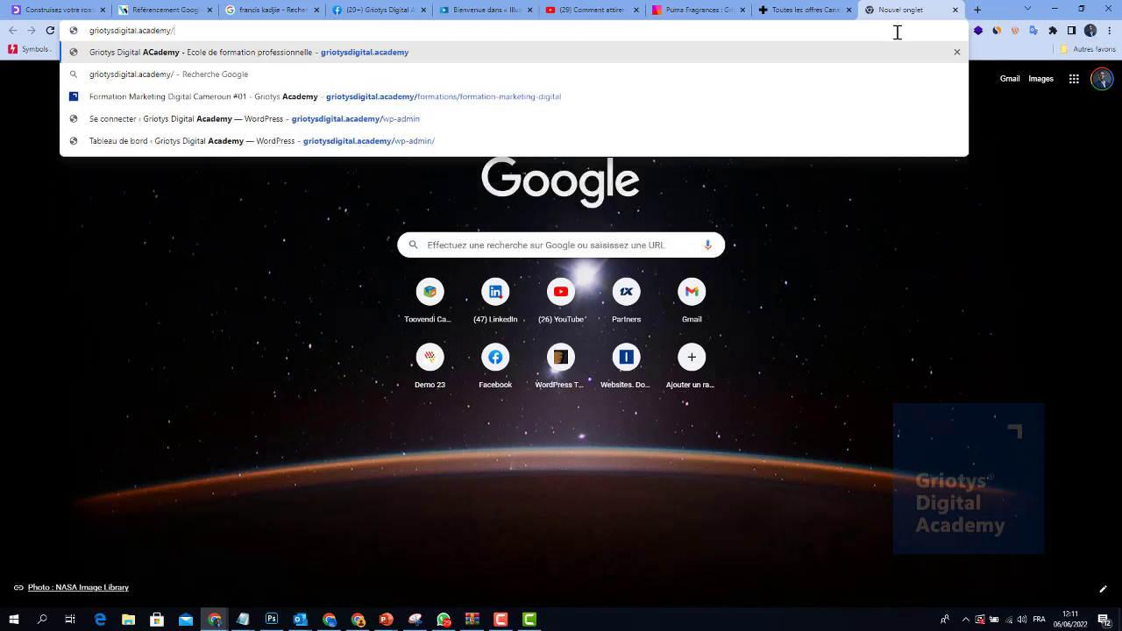
type("wp-admin")
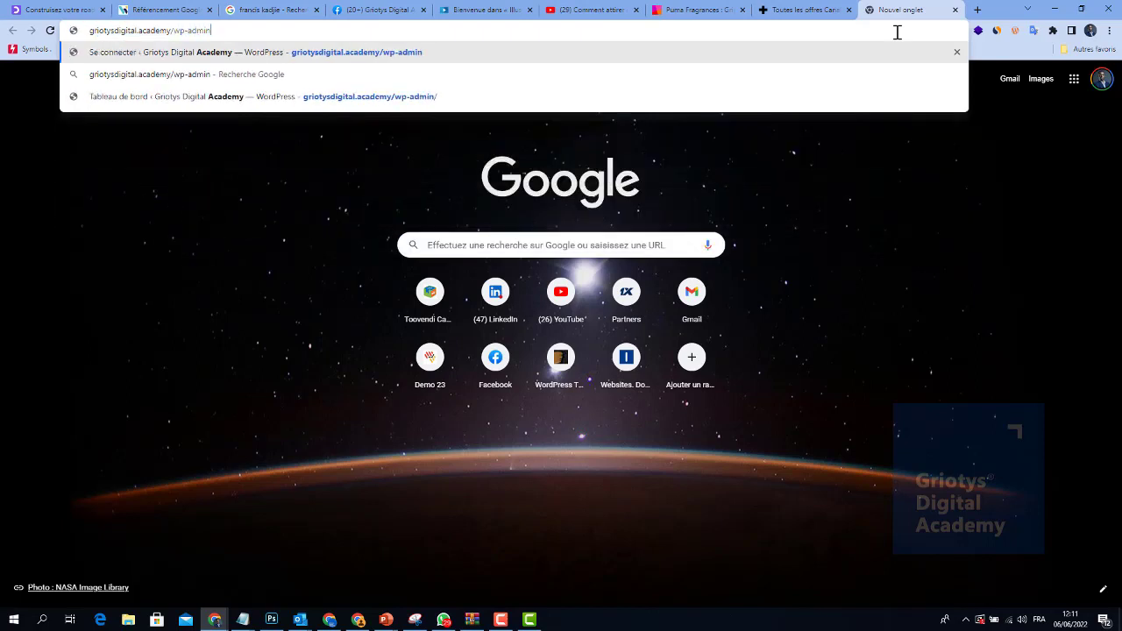
key("Return")
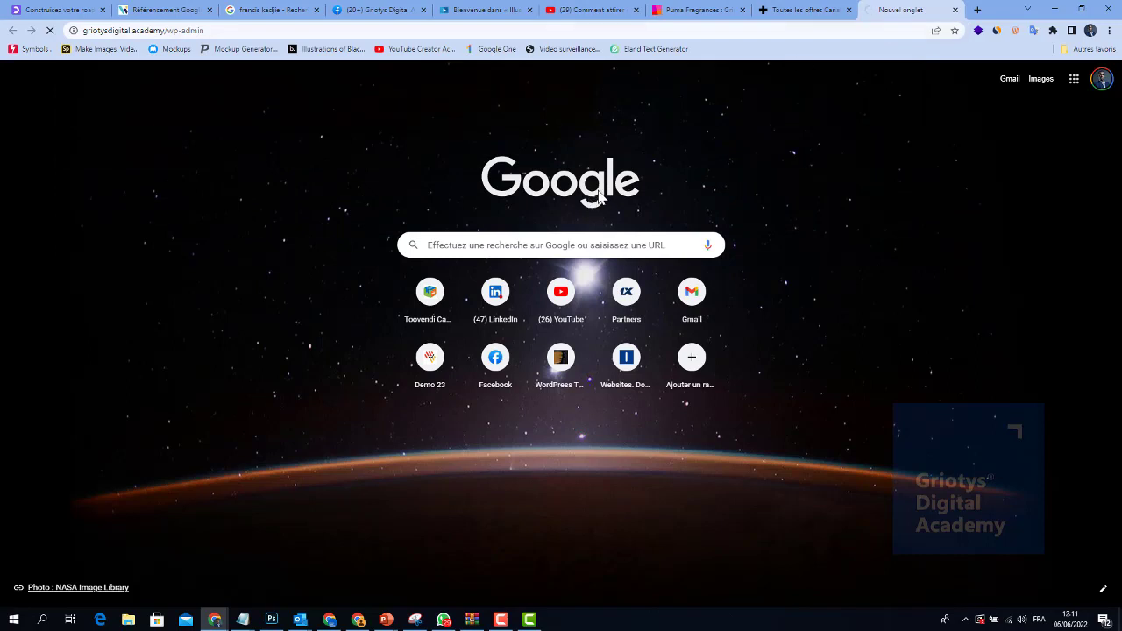